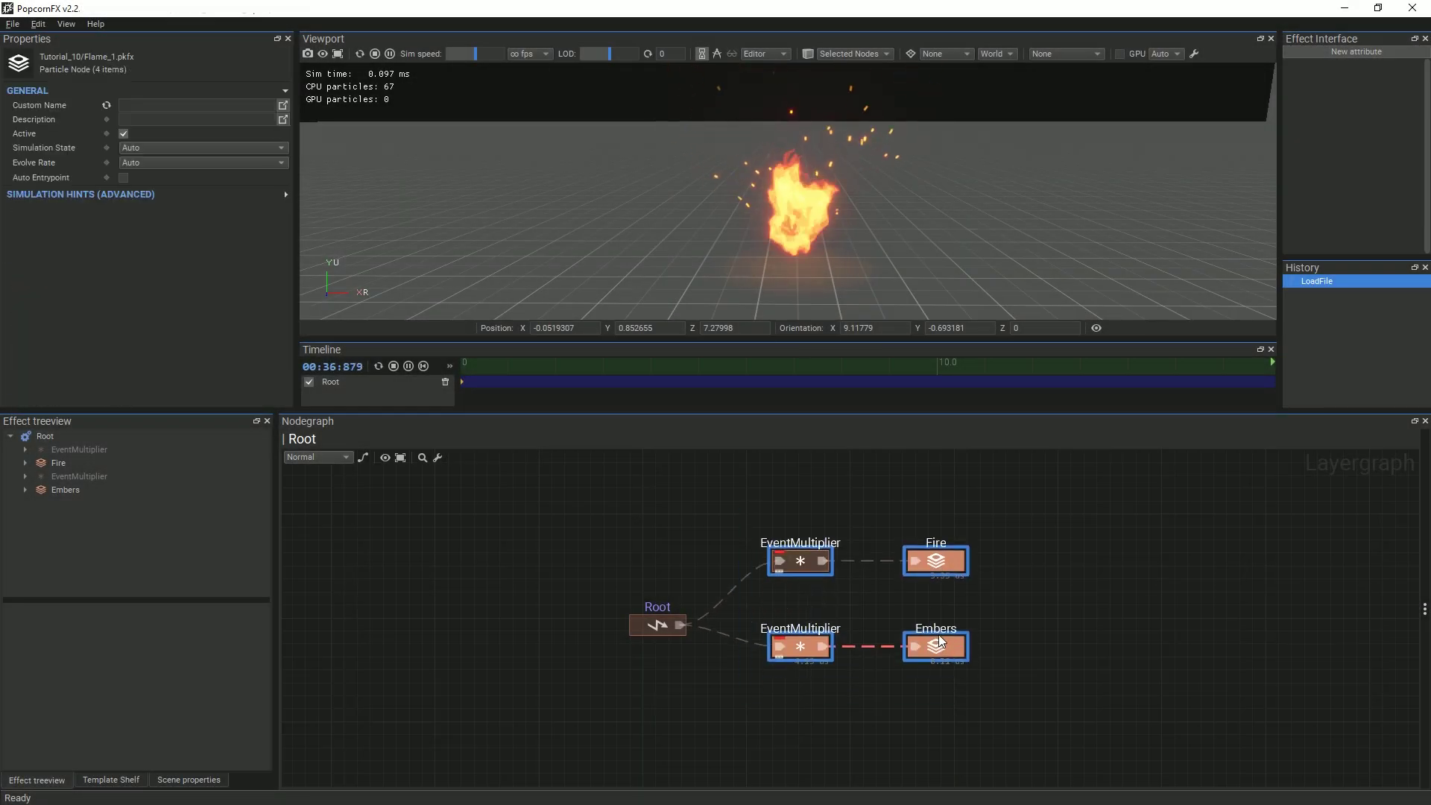
# Add a new EventMultiplier off Root that feeds a new Layer node
pyautogui.moveTo(940, 641); pyautogui.dragTo(940, 620)
pyautogui.moveTo(686, 629); pyautogui.dragTo(937, 714)
pyautogui.write('Event')
pyautogui.press('Return')
pyautogui.write('layer')
pyautogui.press('Return')
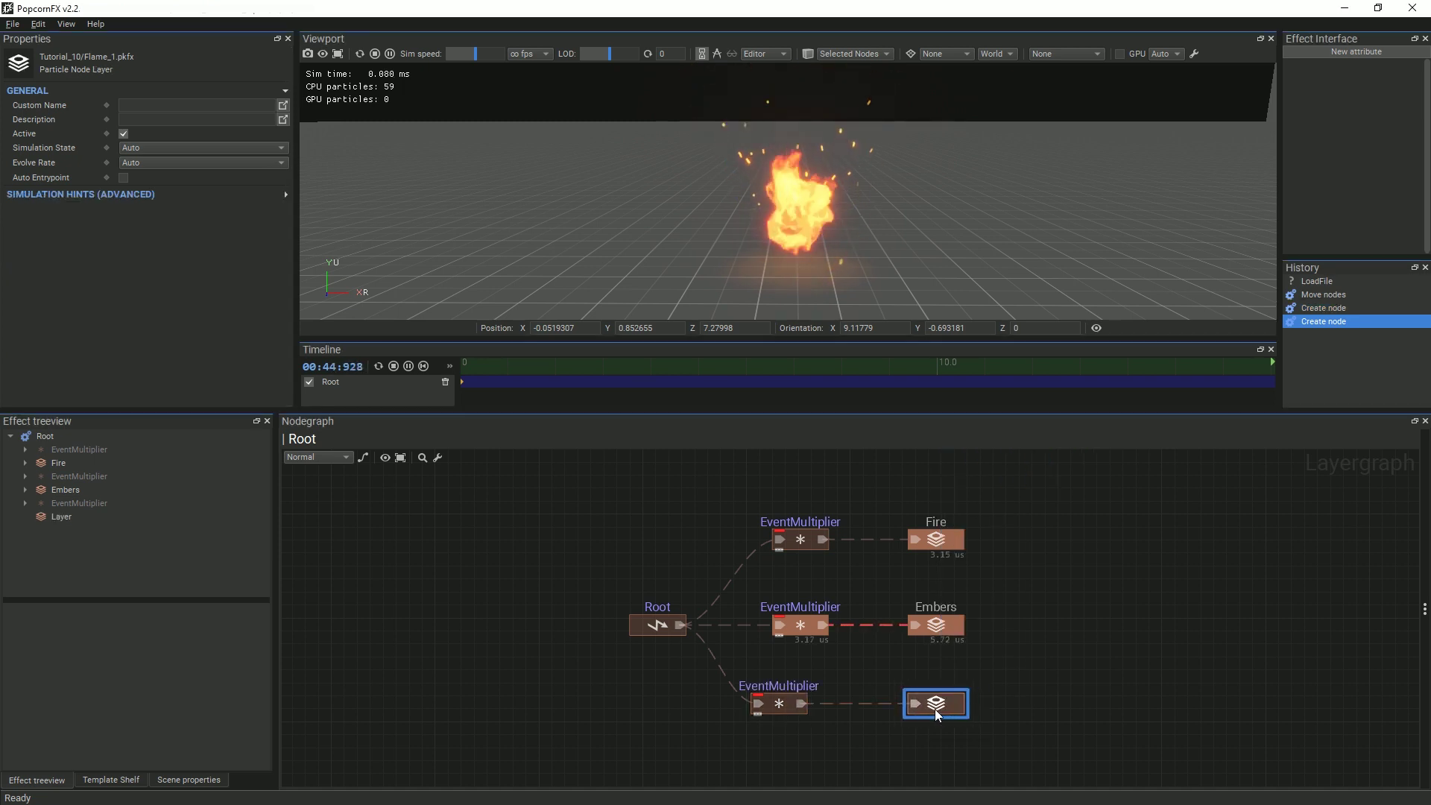
# Name the new layer Smoke
pyautogui.click(214, 108)
pyautogui.write('Smoke')
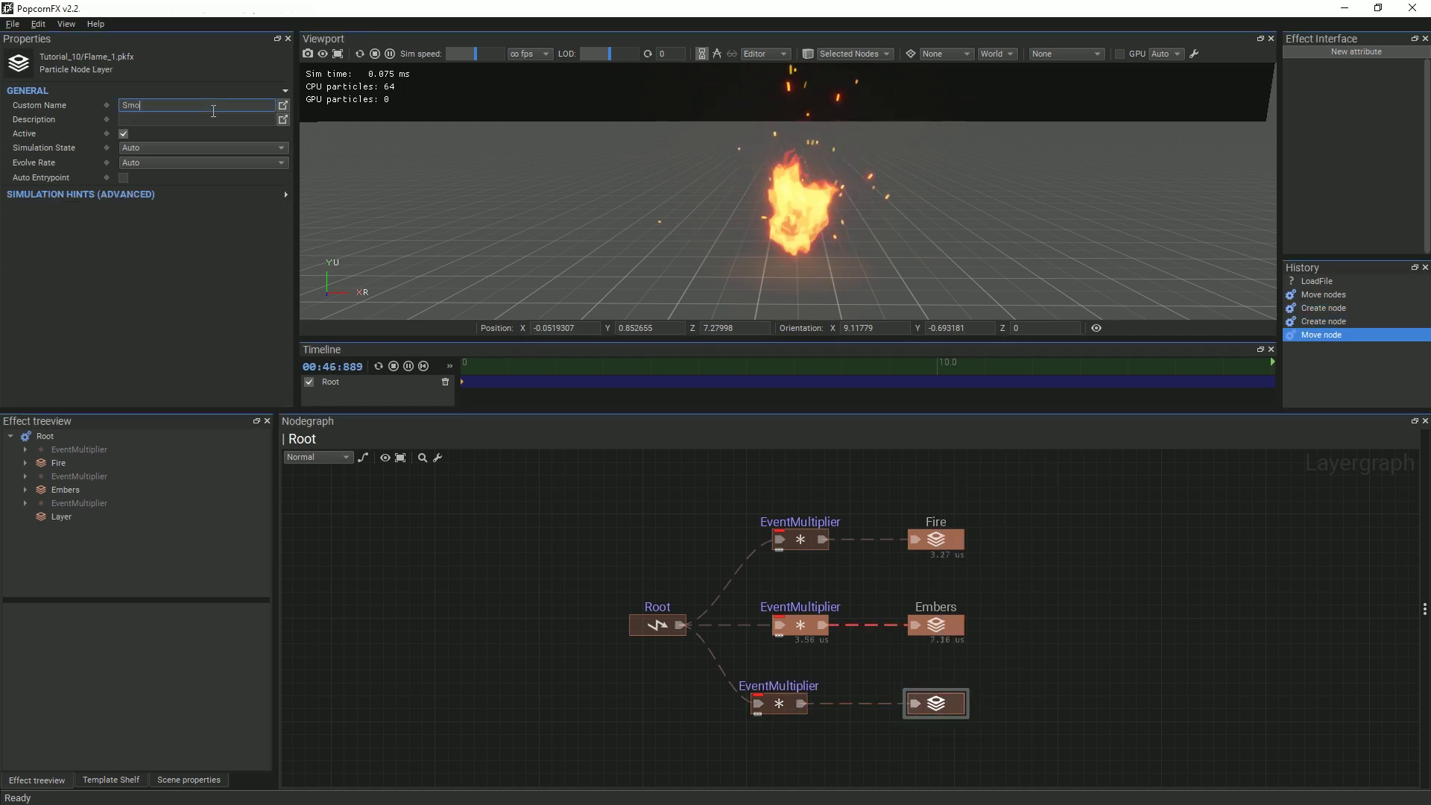
pyautogui.press('Return')
pyautogui.hotkey('ctrl', 't')
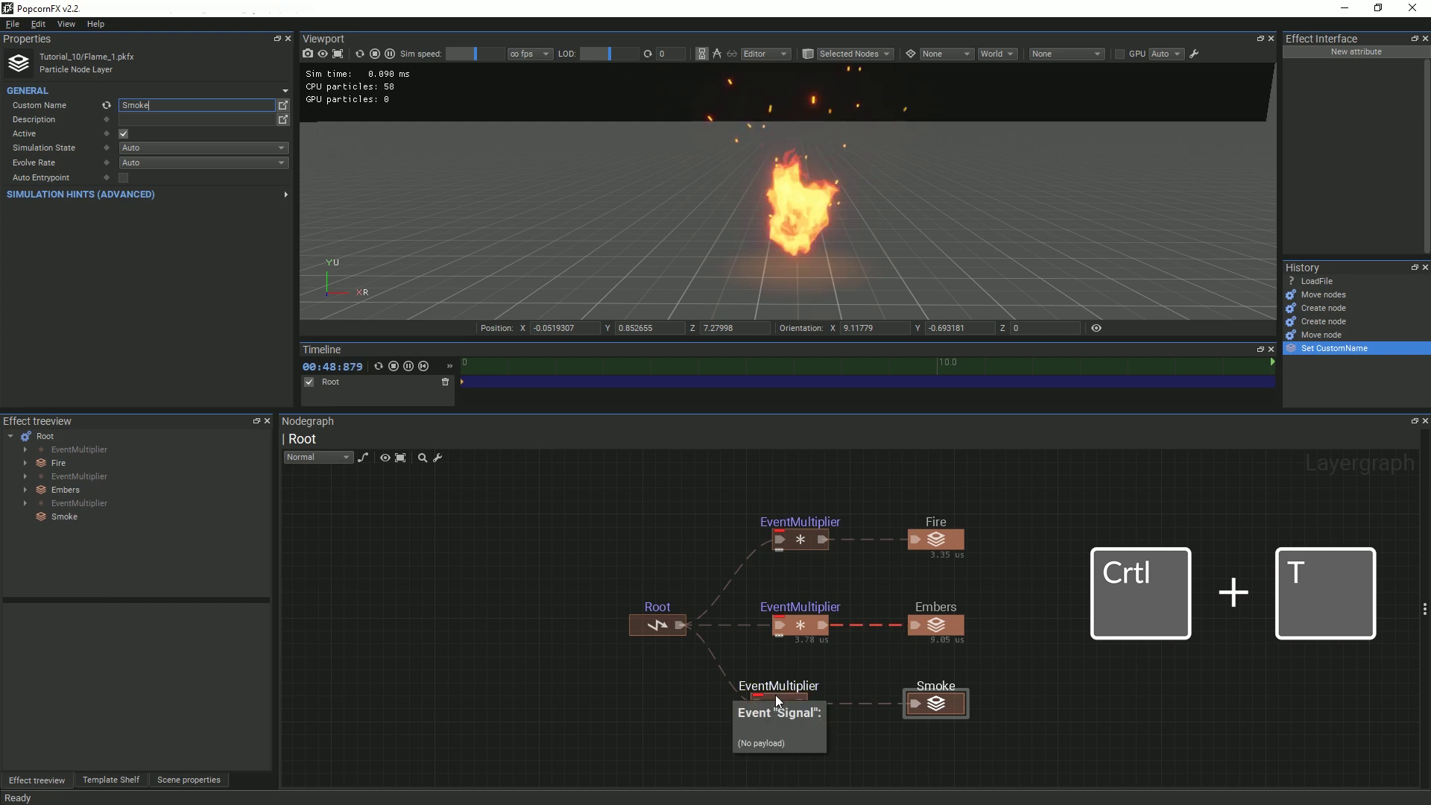
# Line up the Smoke EventMultiplier, then disable the Fire and Embers layers with Ctrl+T
pyautogui.moveTo(776, 700); pyautogui.dragTo(798, 700)
pyautogui.moveTo(999, 664); pyautogui.dragTo(927, 506)
pyautogui.hotkey('ctrl', 't')
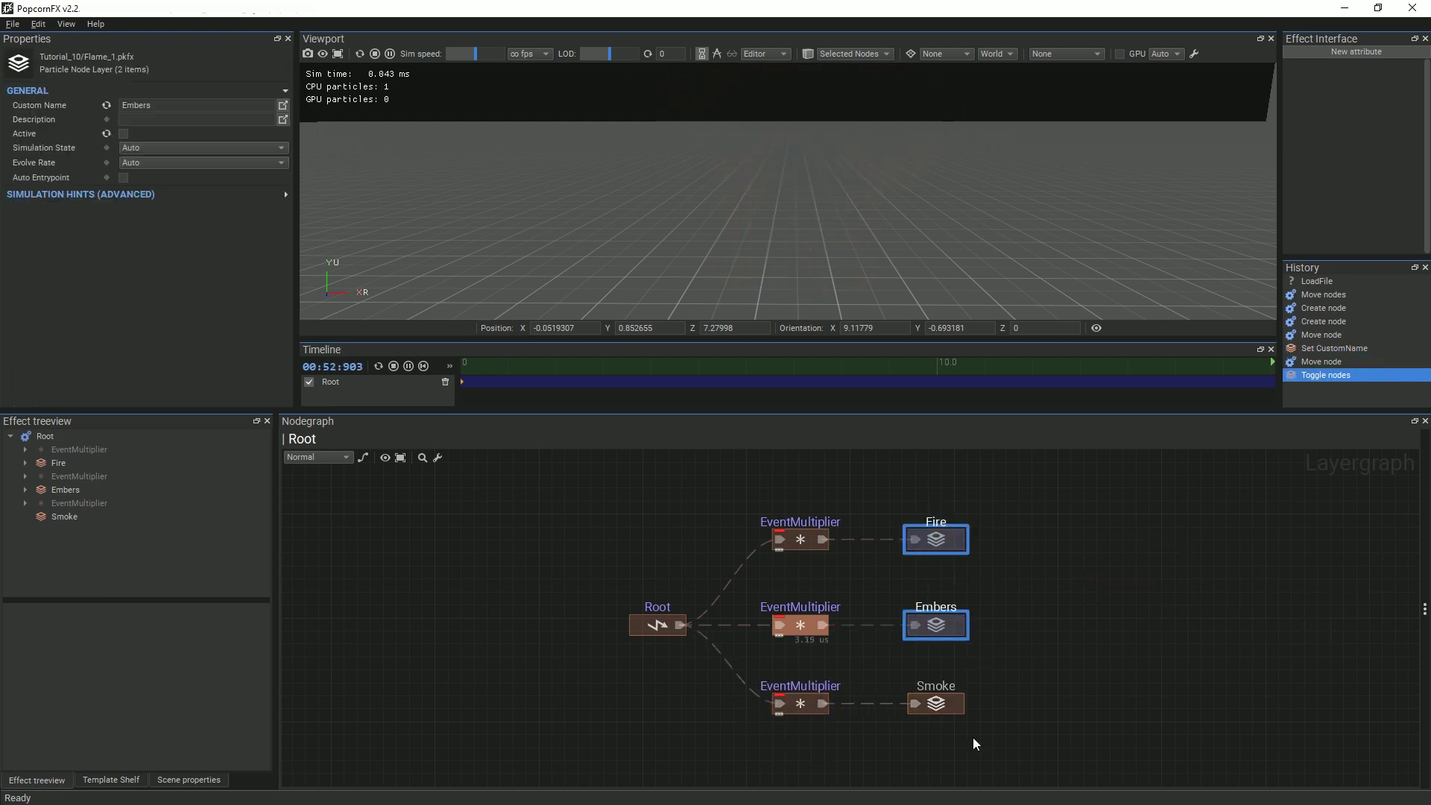
# Set the Smoke EventMultiplier to Spawn Count 20 in ParticlesPerSecond mode with Infinite ticked
pyautogui.click(858, 754)
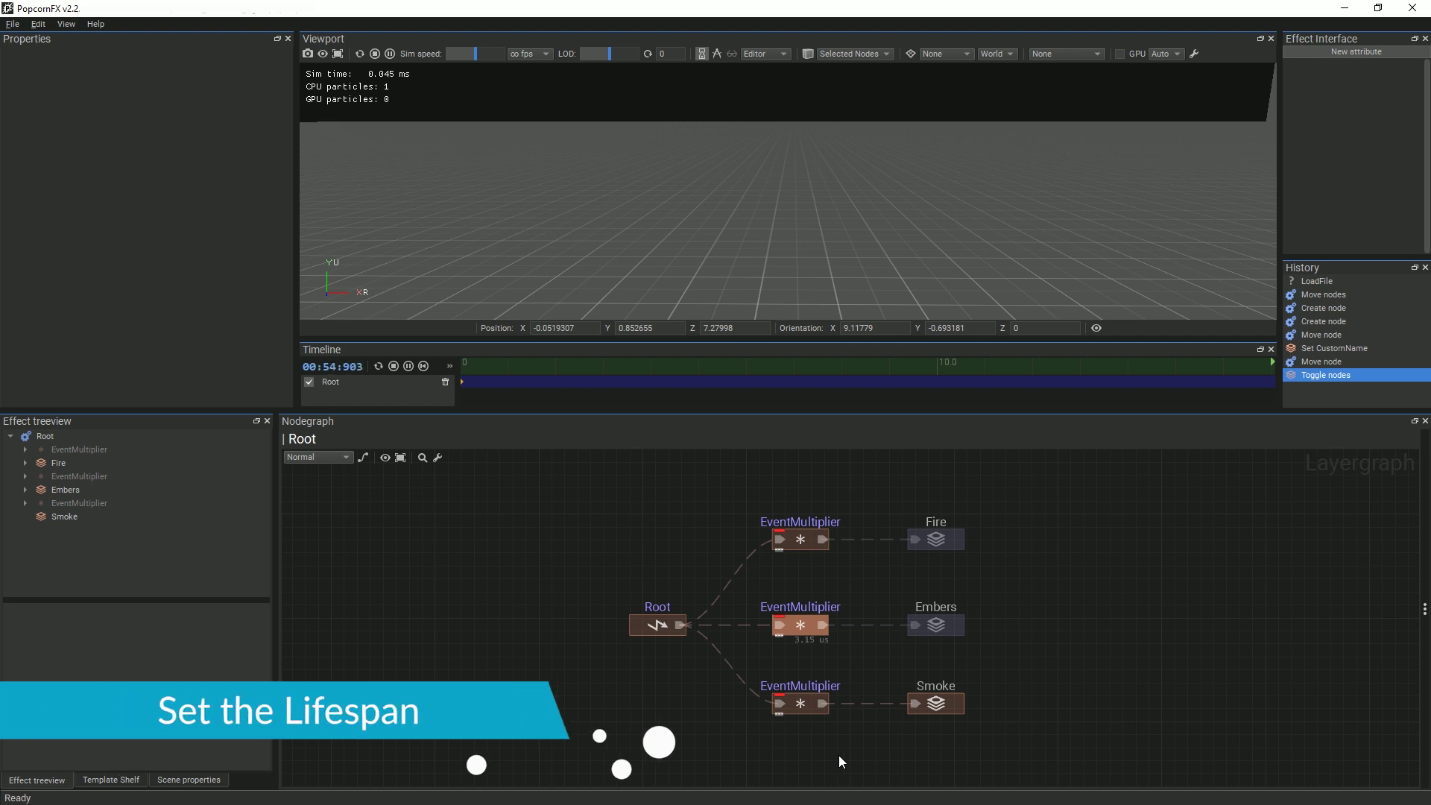
pyautogui.click(803, 713)
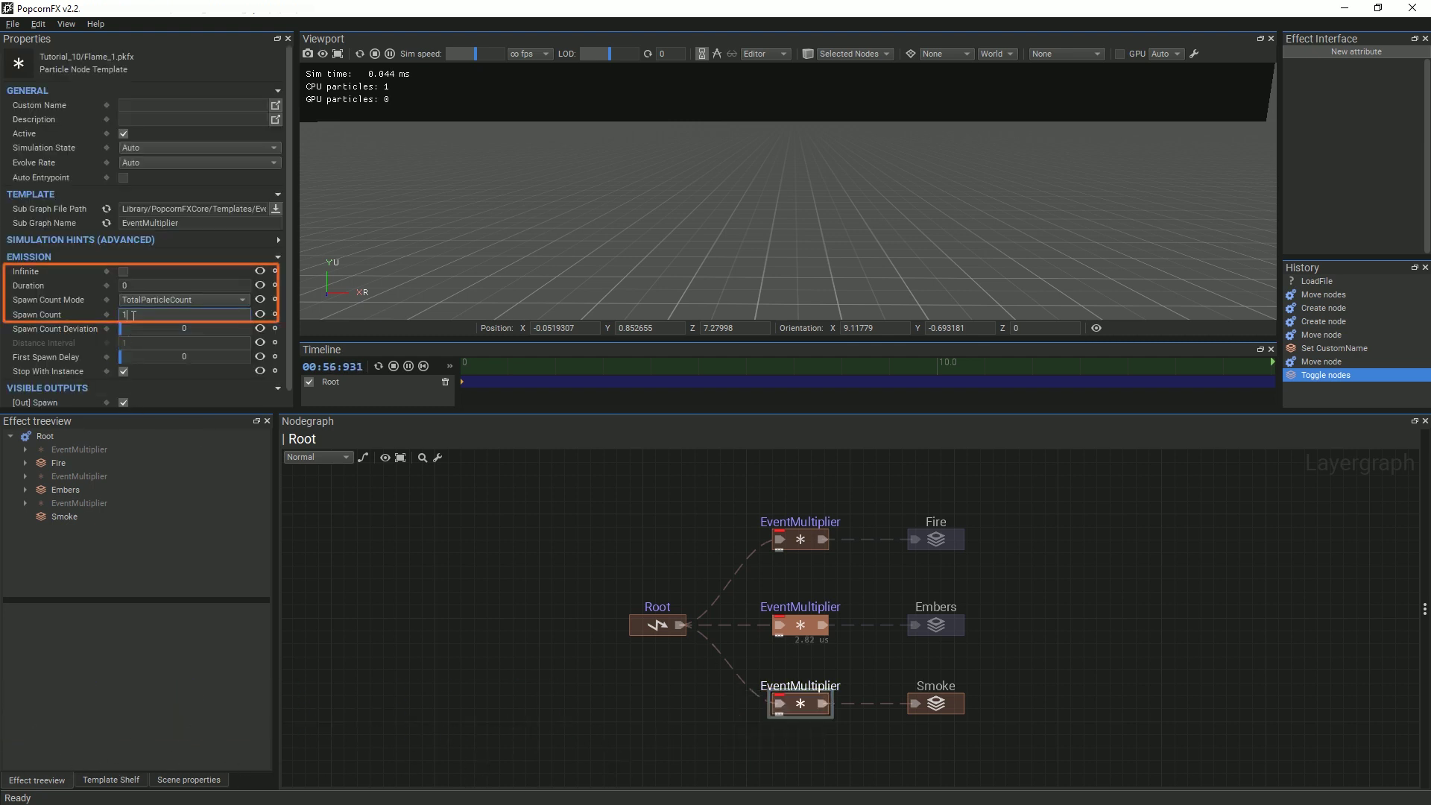
pyautogui.write('20')
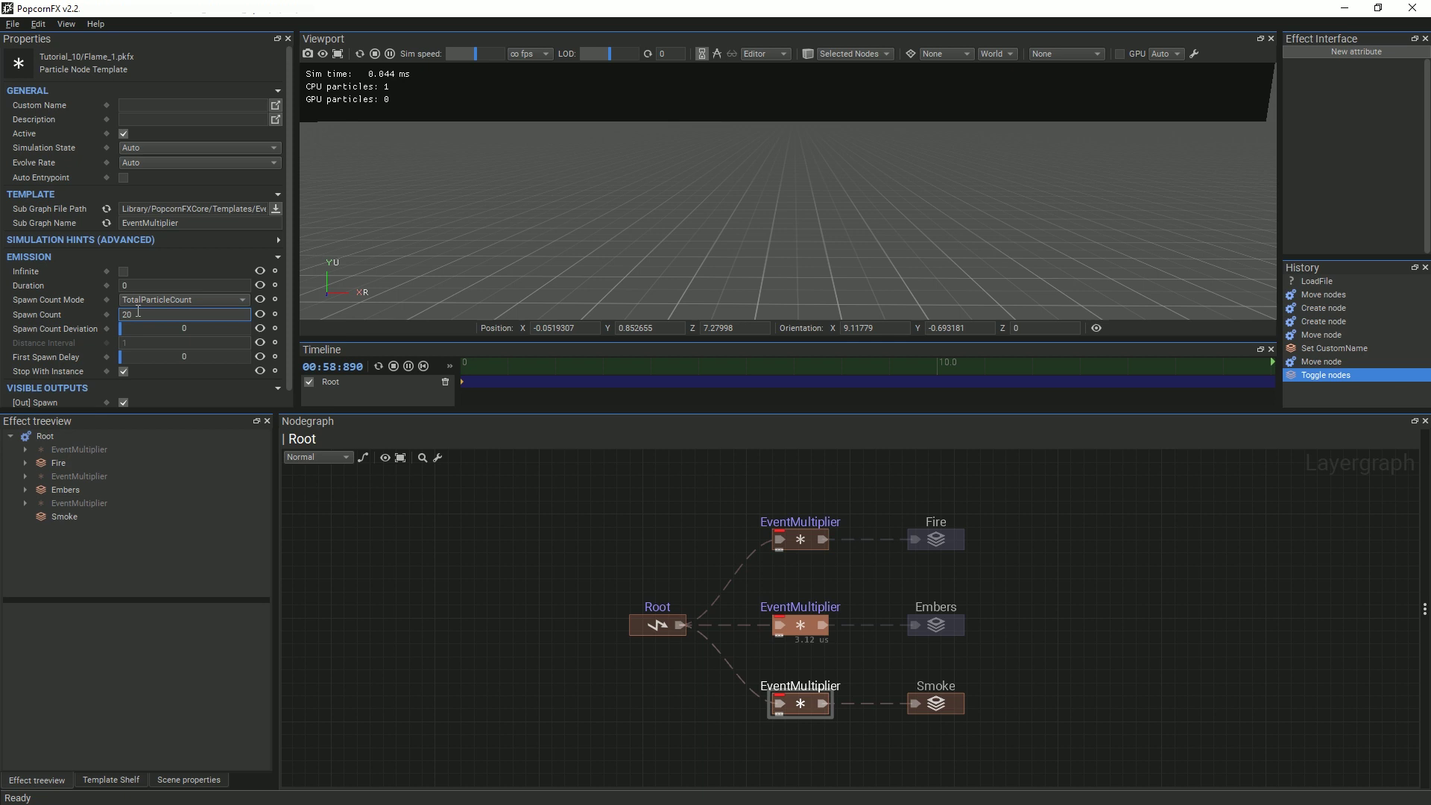
pyautogui.click(156, 299)
pyautogui.click(152, 255)
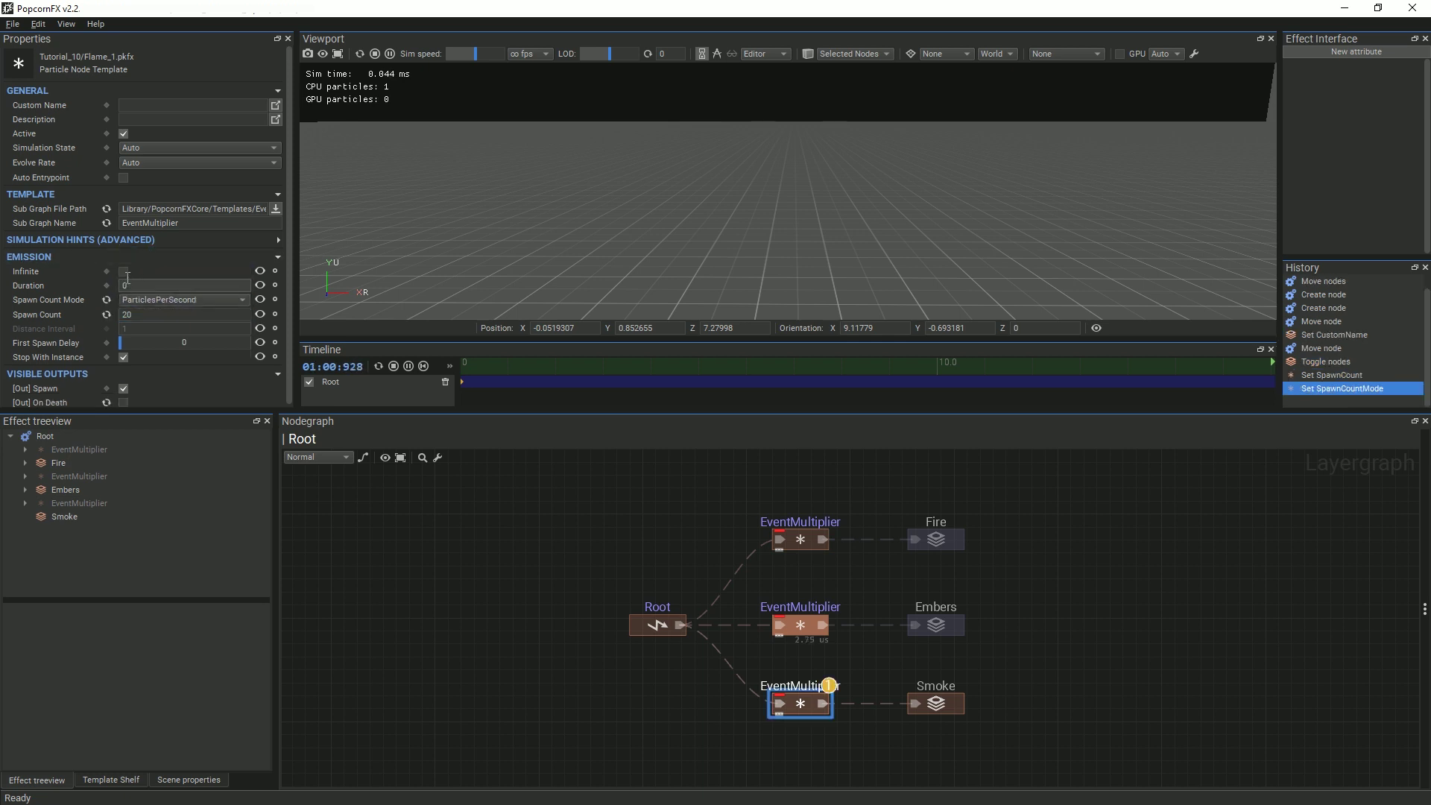
pyautogui.click(124, 272)
pyautogui.click(1029, 706)
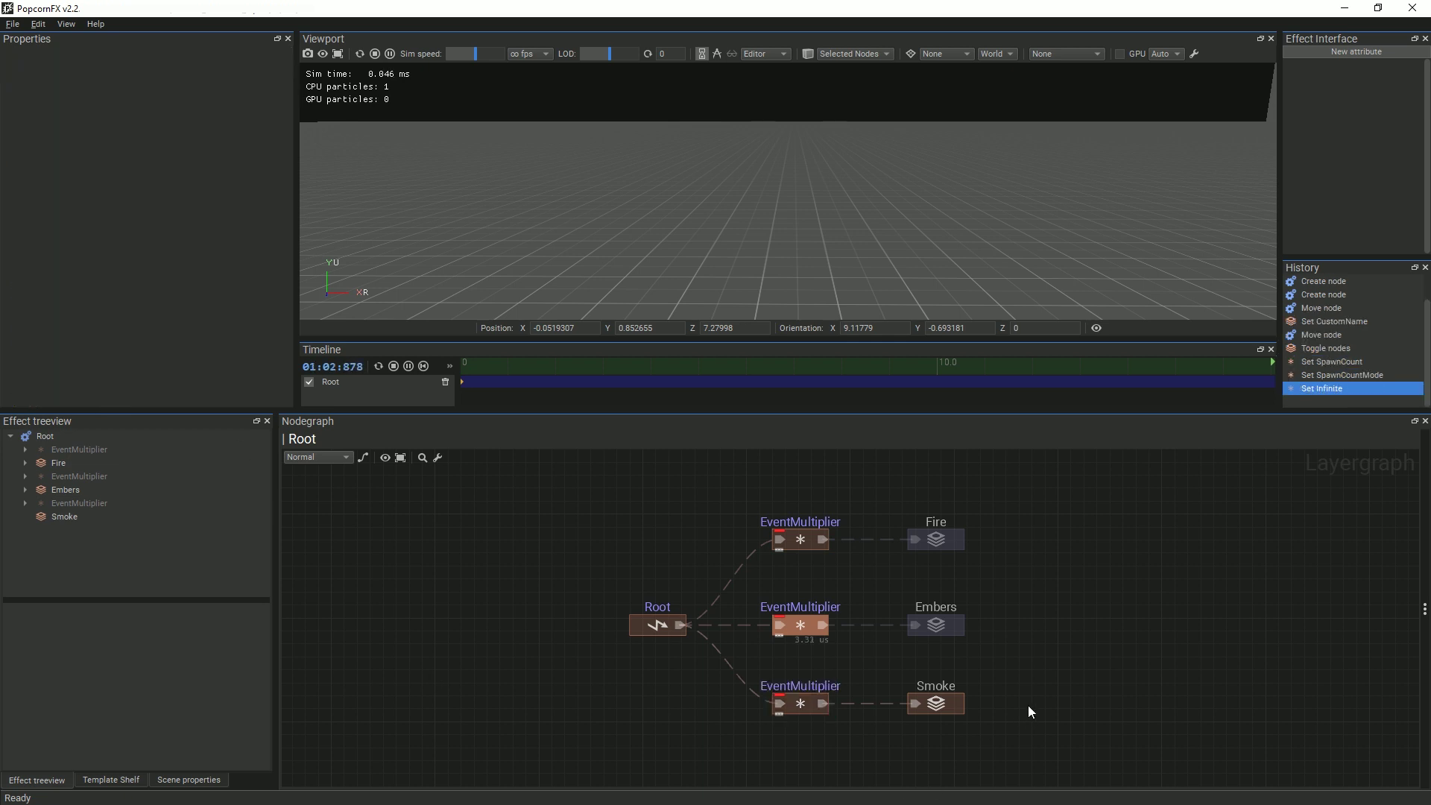
# Add a Billboard renderer inside the Smoke layer and set its transparency to AlphaBlend
pyautogui.doubleClick(948, 703)
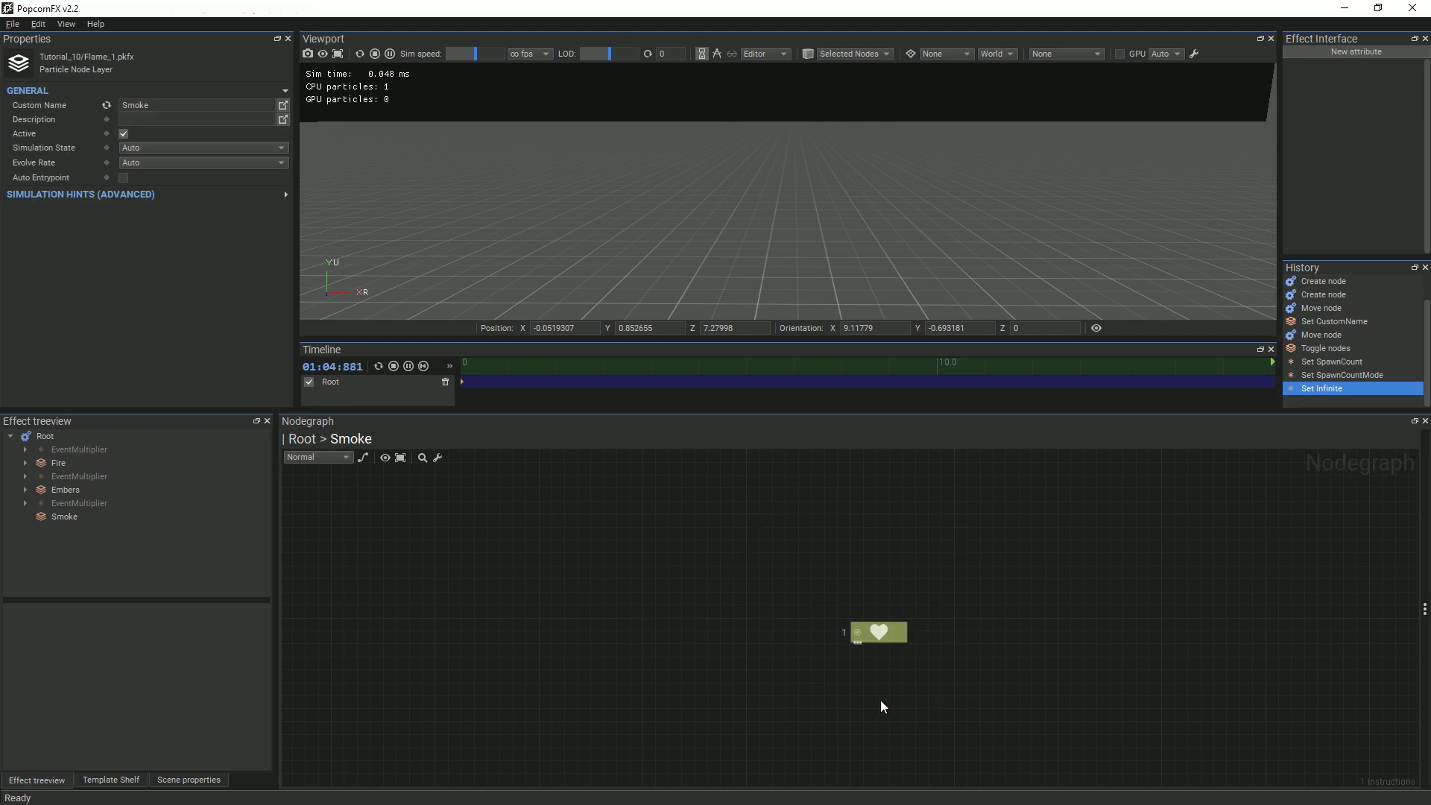
pyautogui.rightClick(852, 705)
pyautogui.write('bill')
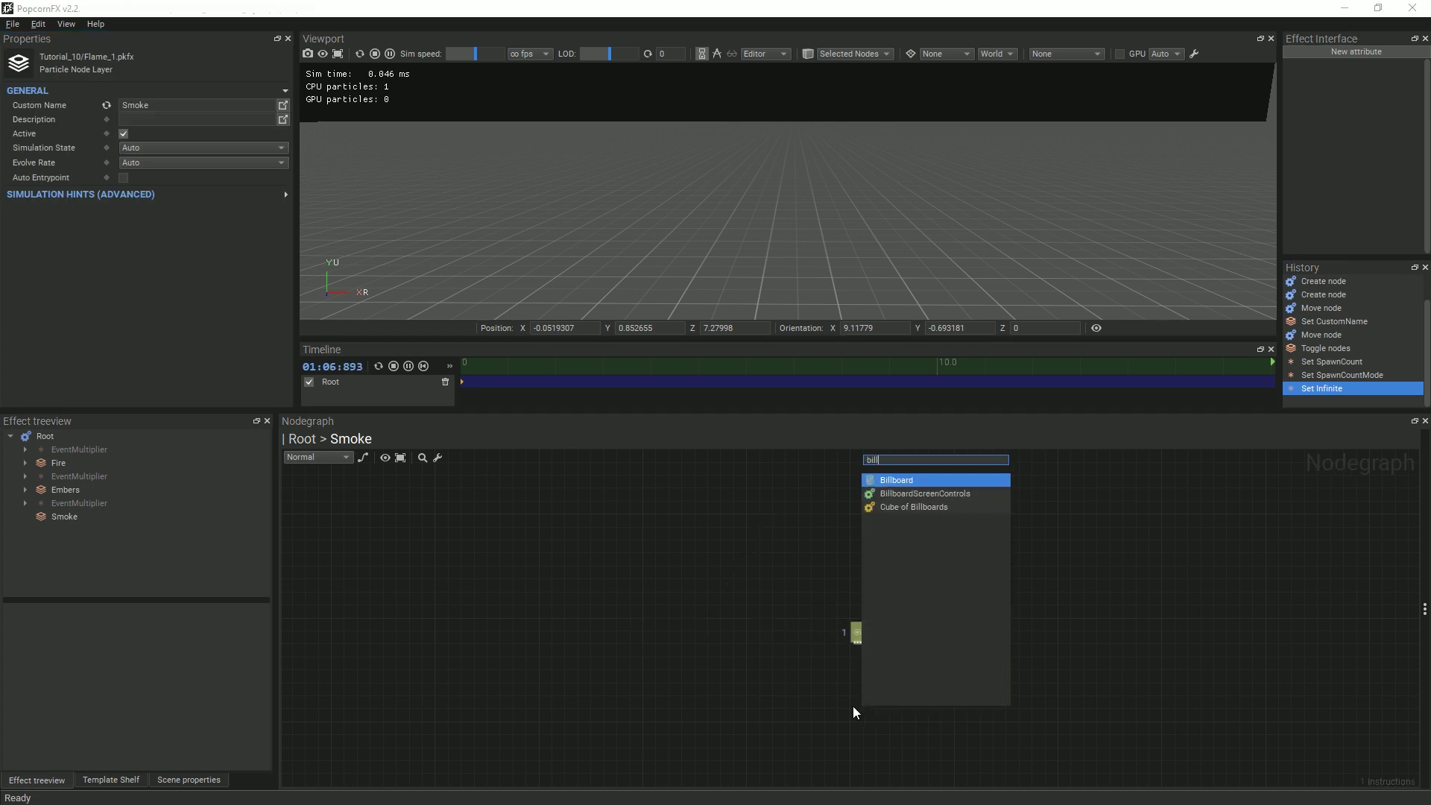
pyautogui.press('Return')
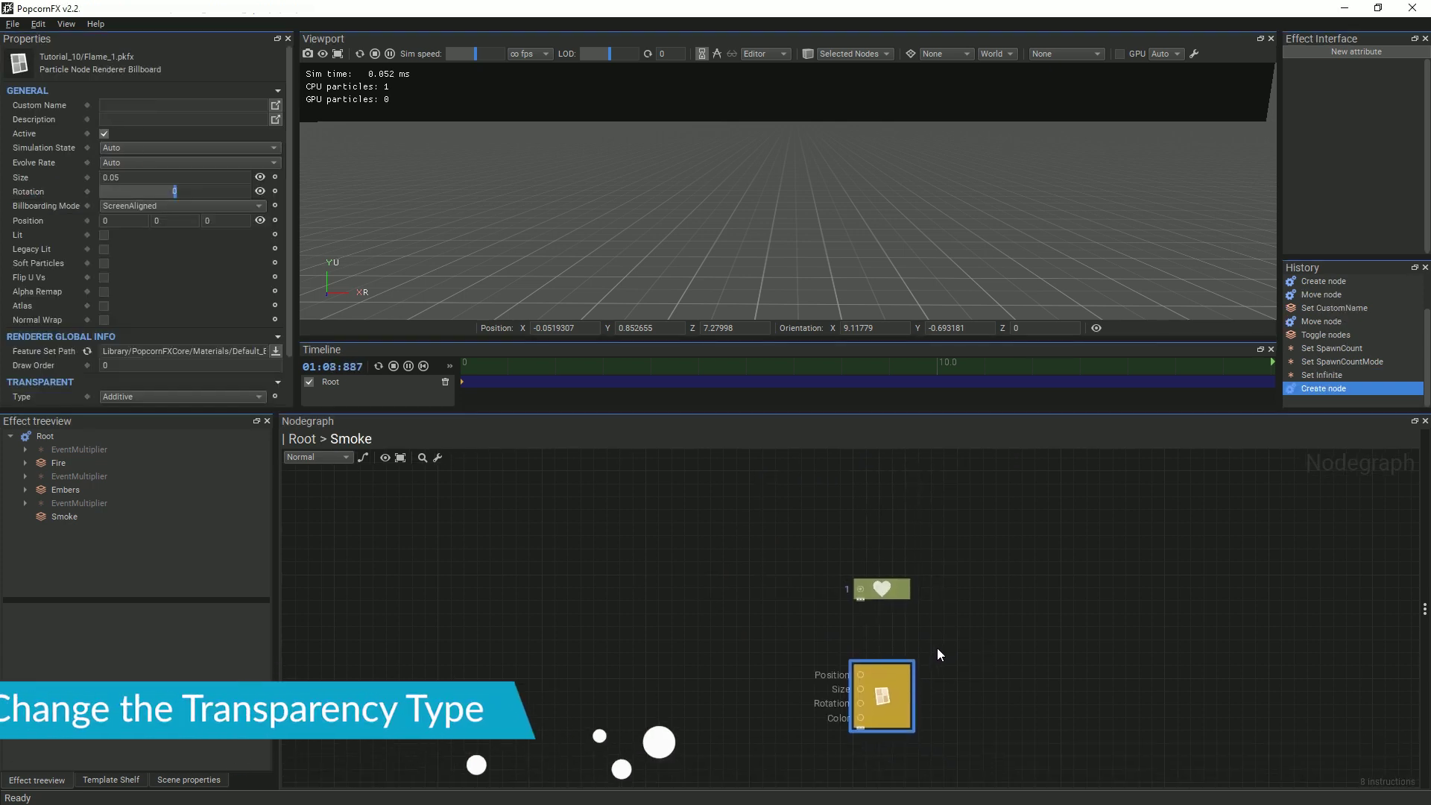
pyautogui.moveTo(675, 637); pyautogui.dragTo(911, 624, button='middle')
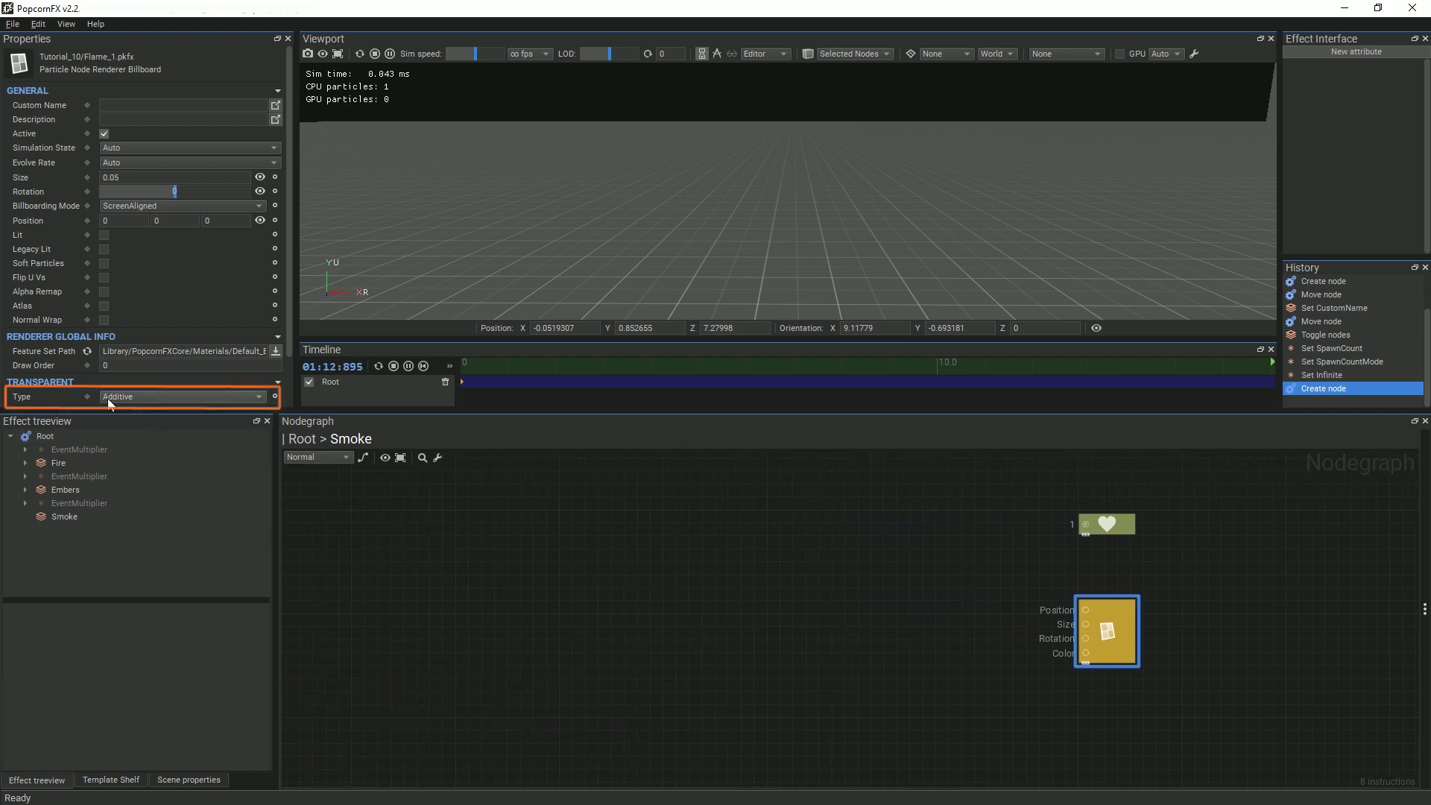
pyautogui.click(128, 396)
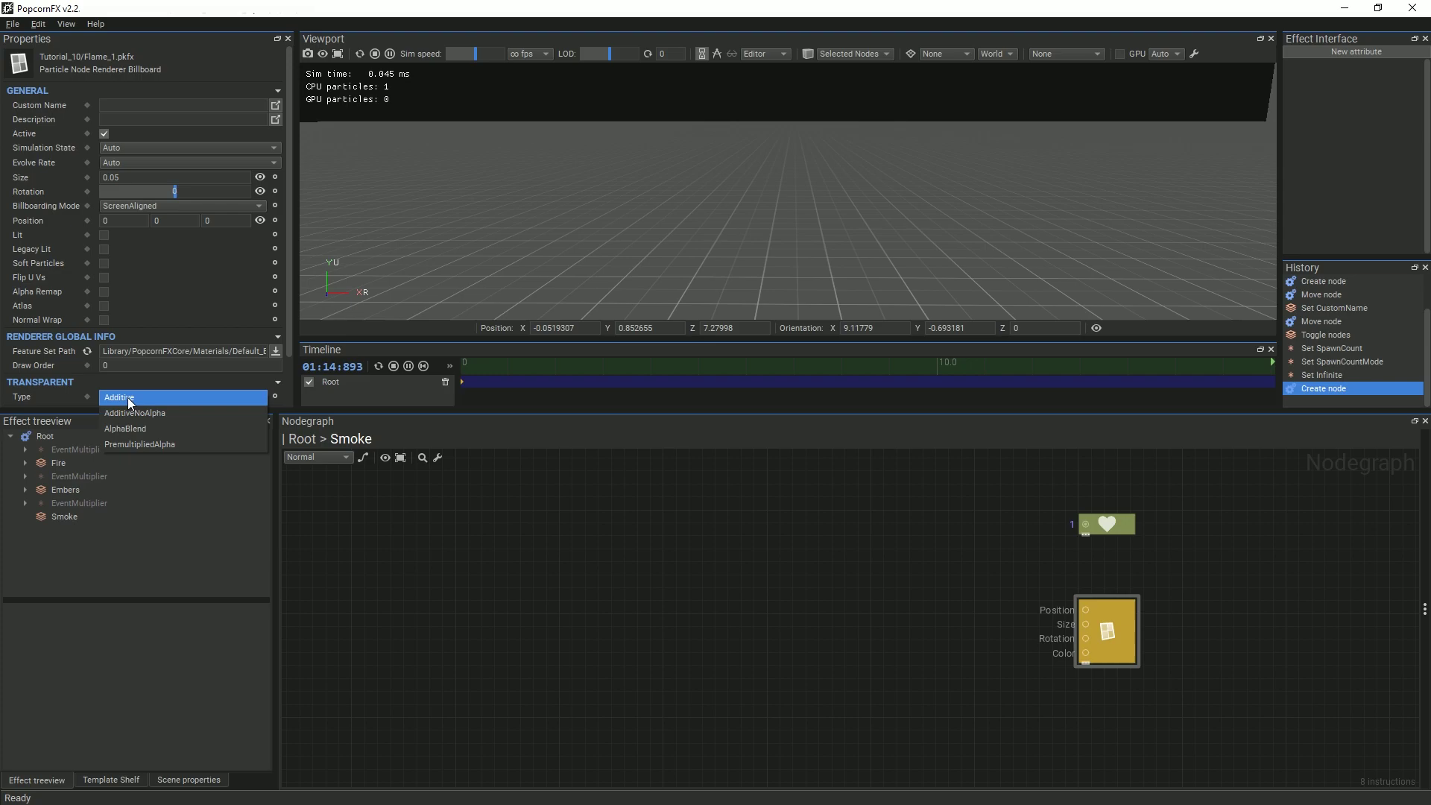
pyautogui.click(131, 429)
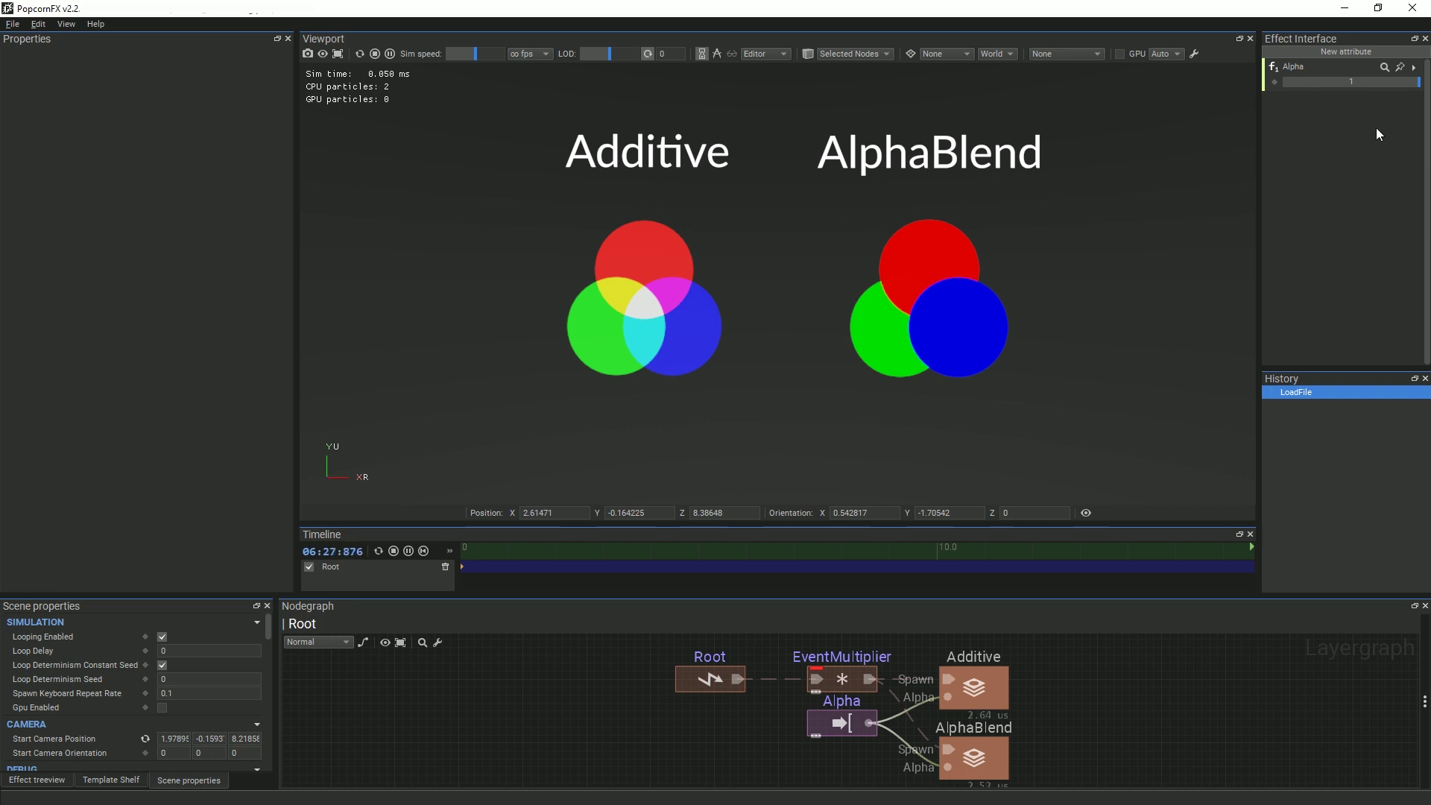
pyautogui.moveTo(1388, 84); pyautogui.dragTo(1427, 86)
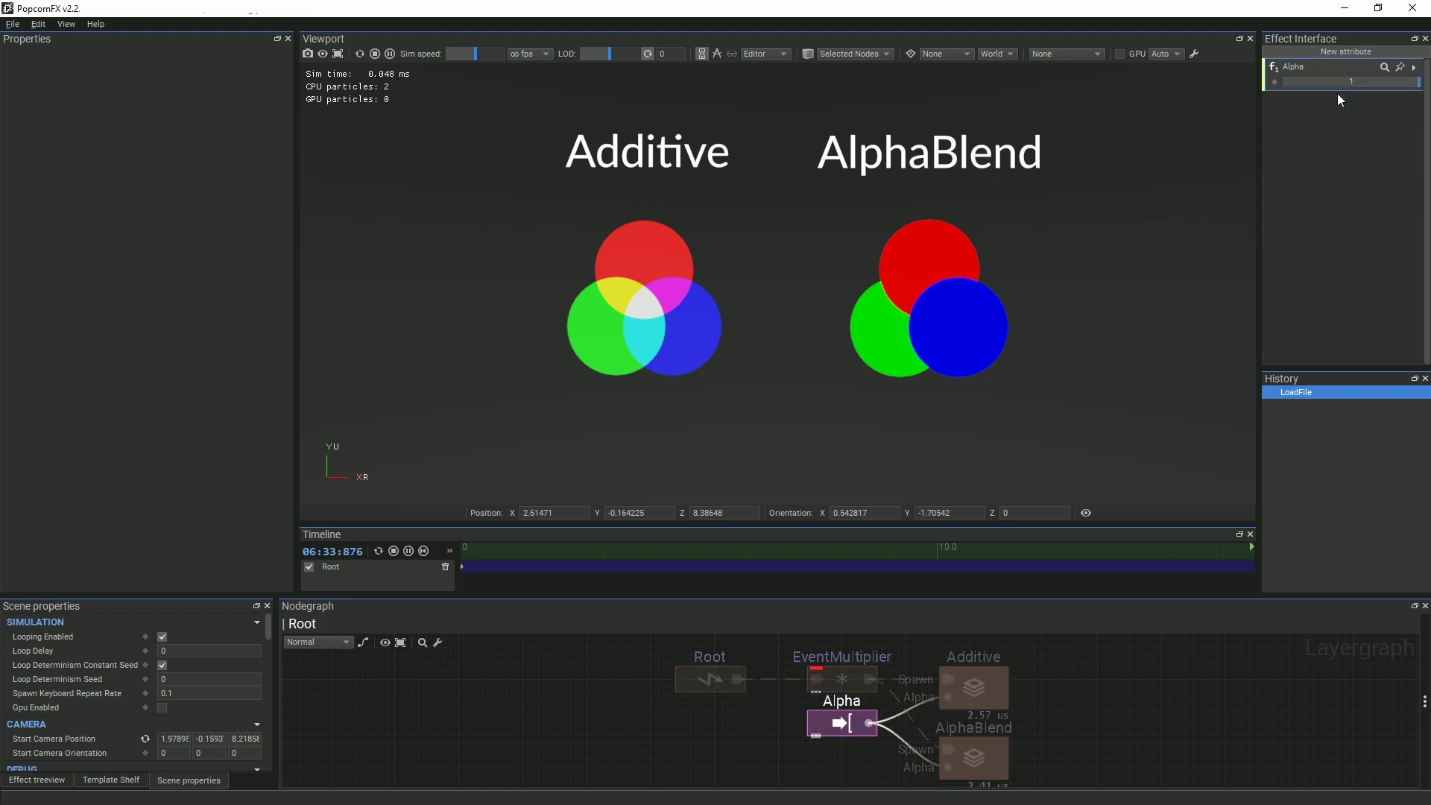
pyautogui.moveTo(1077, 365); pyautogui.dragTo(1119, 369)
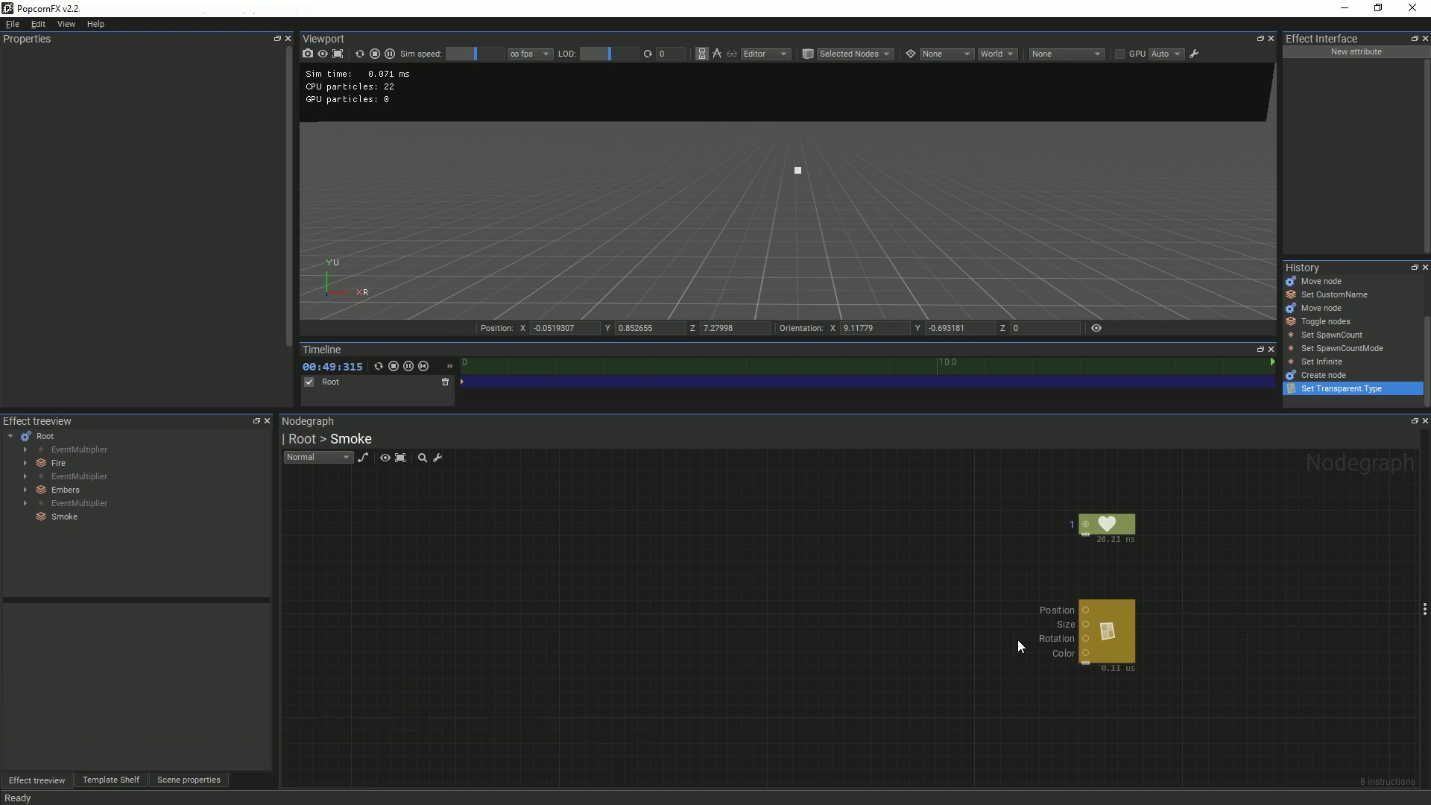
# Feed the billboard Position from a Physics node whose start position is local-to-world with Y -0.5
pyautogui.moveTo(1085, 610); pyautogui.dragTo(901, 606)
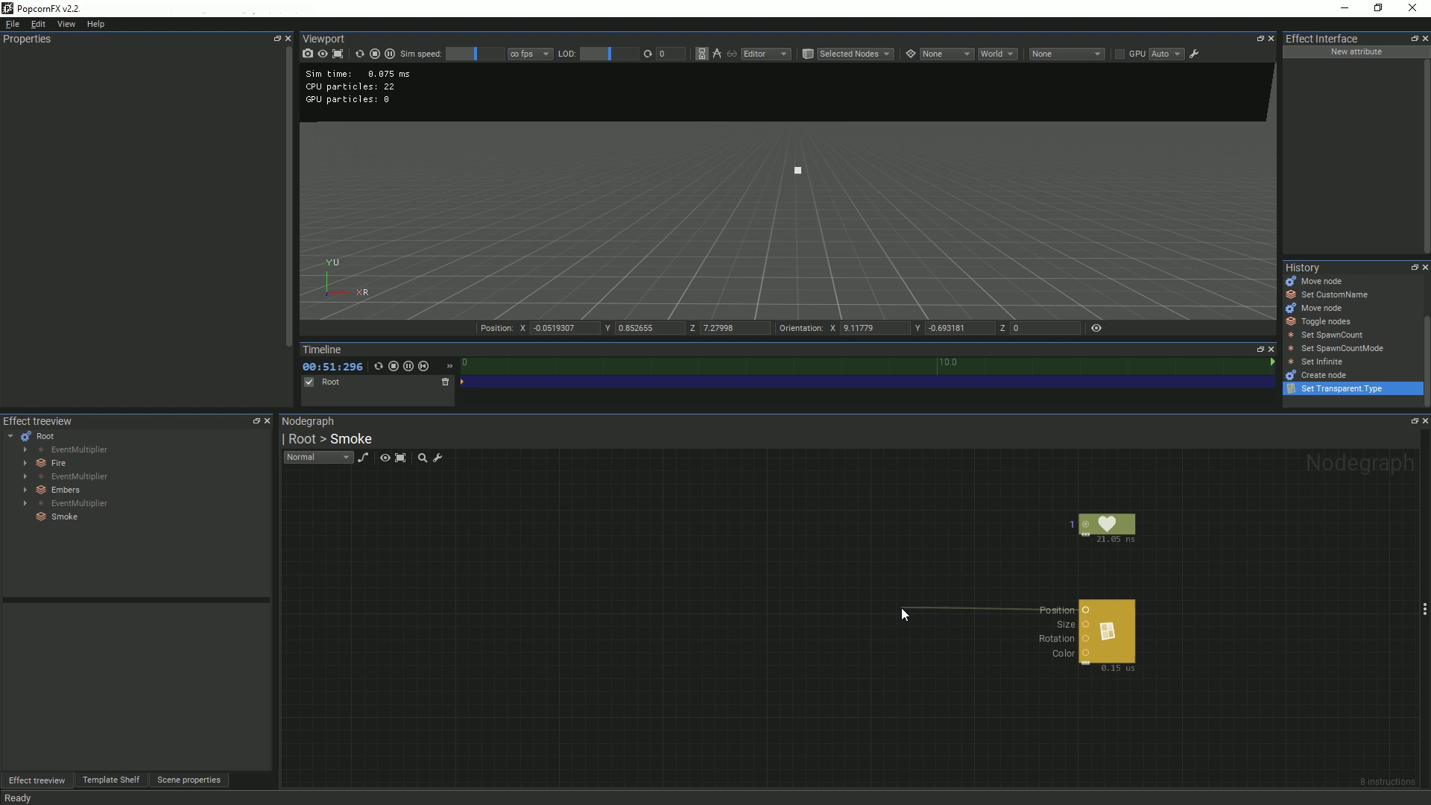
pyautogui.write('phy')
pyautogui.press('Return')
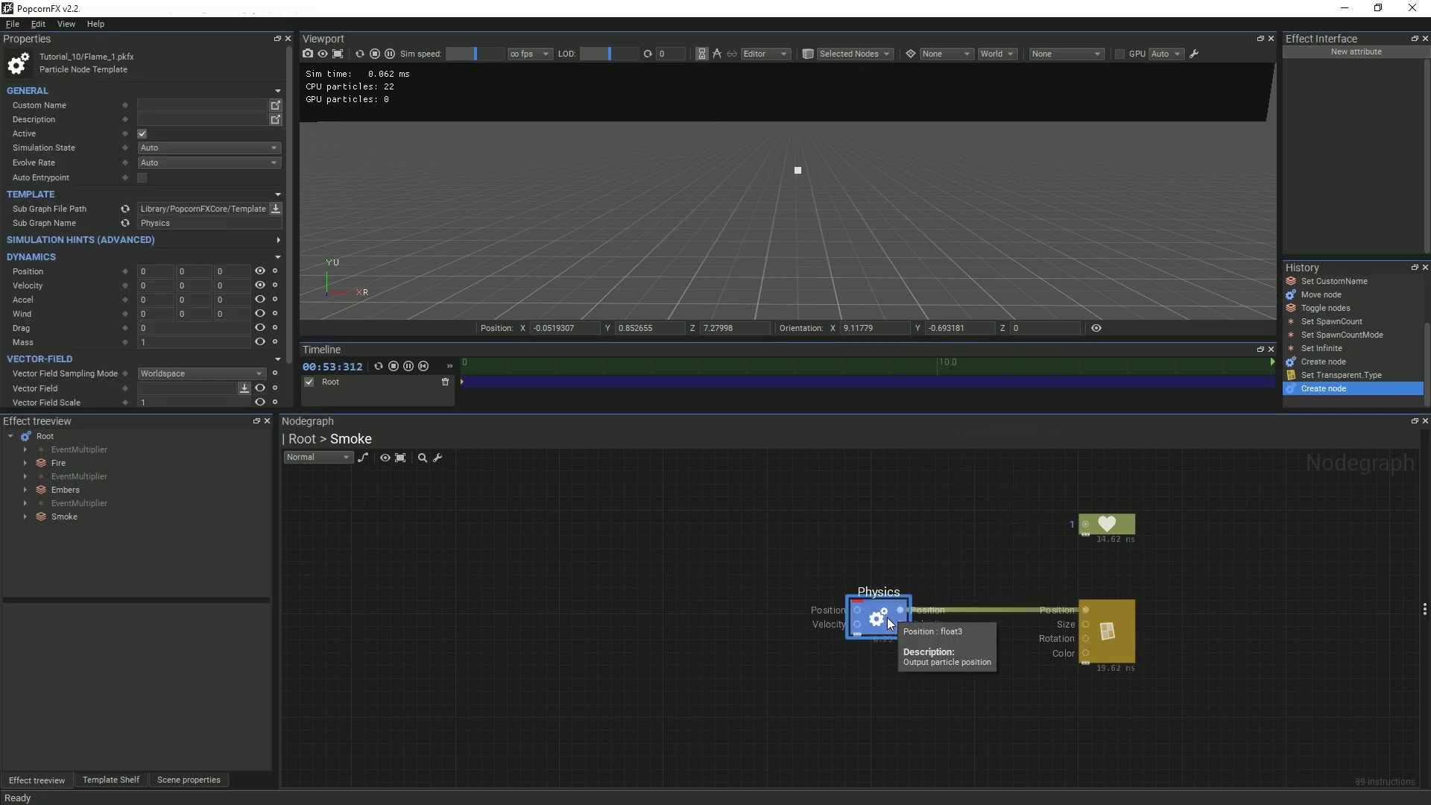
pyautogui.moveTo(909, 624); pyautogui.dragTo(795, 597)
pyautogui.click(915, 396)
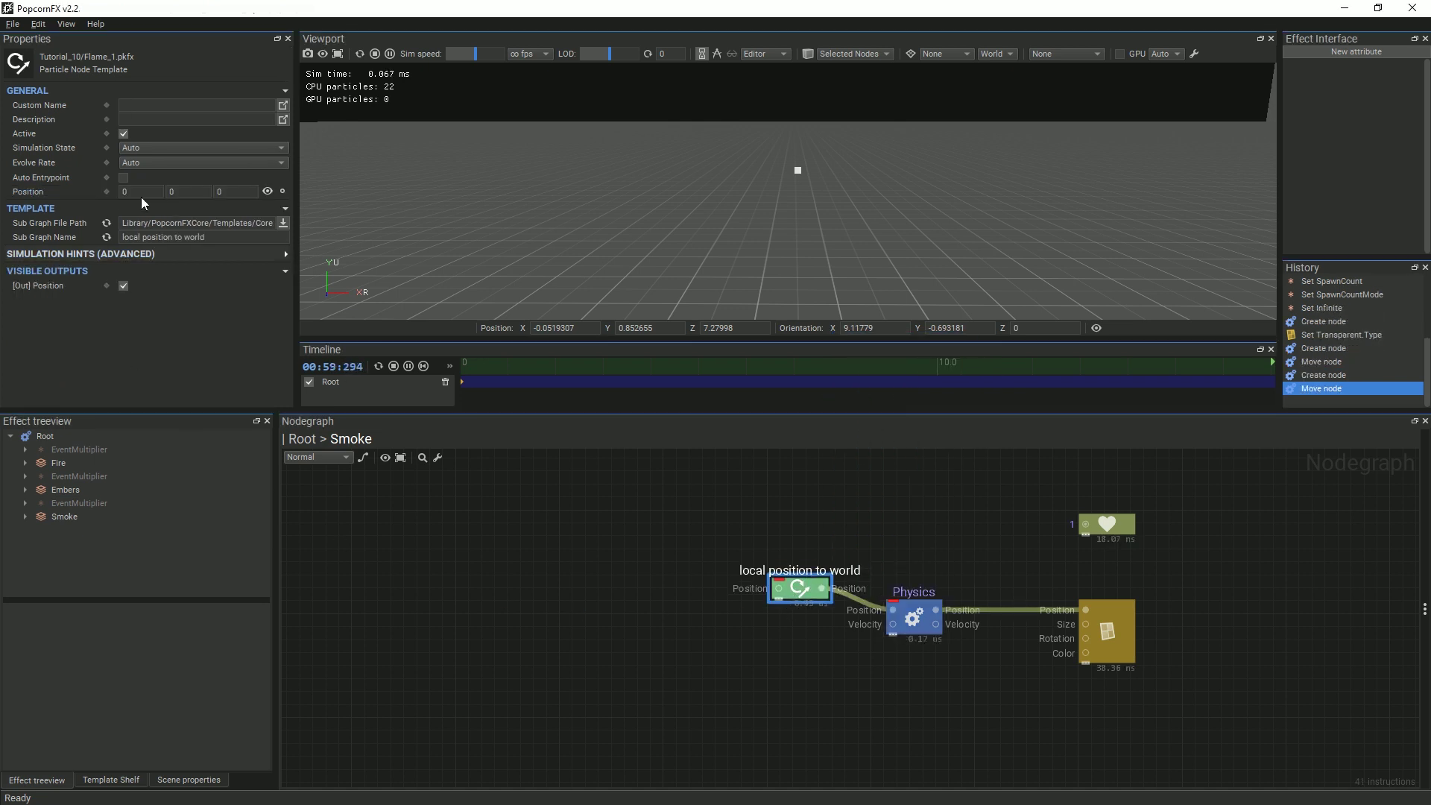
pyautogui.click(179, 189)
pyautogui.write('-')
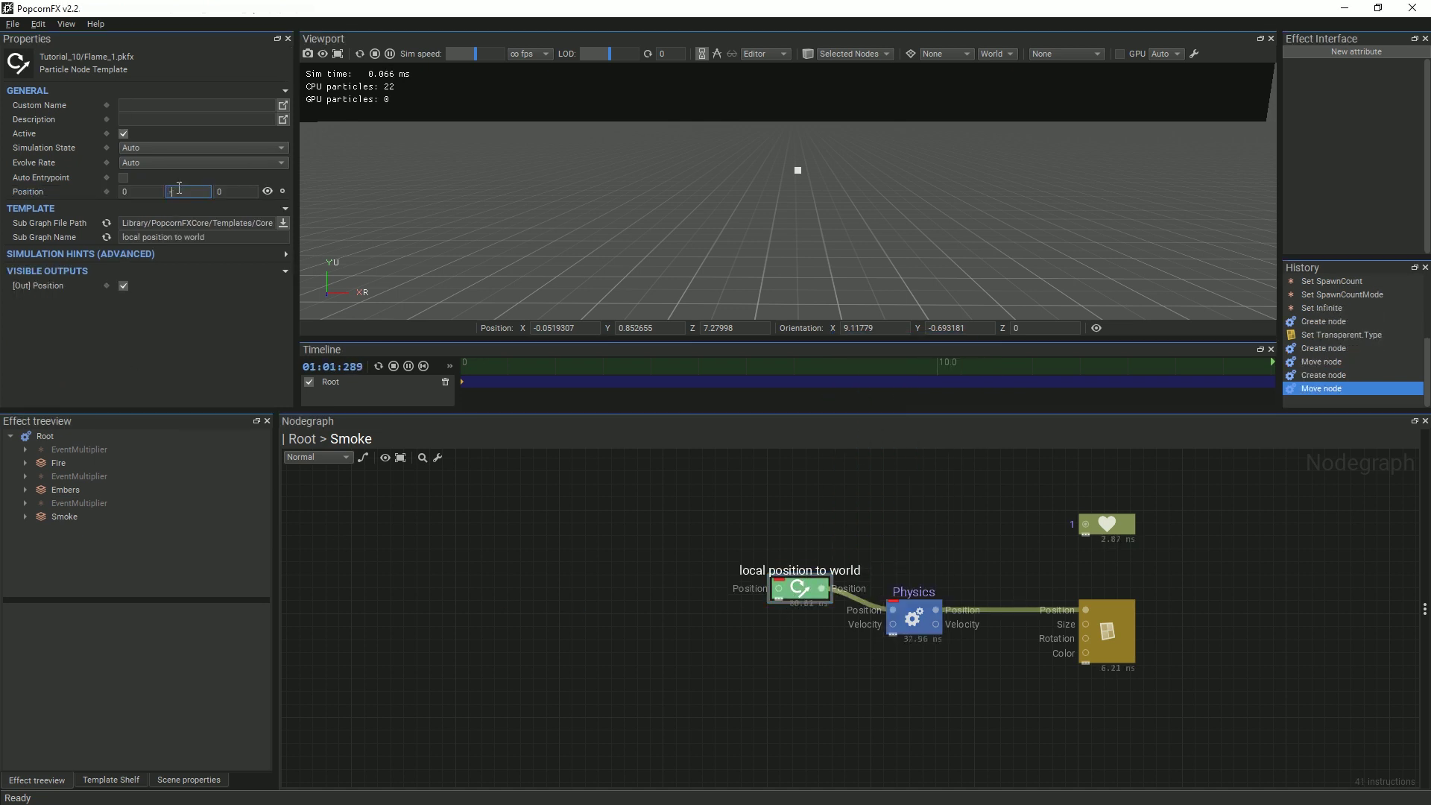
pyautogui.write('0.5')
pyautogui.press('Return')
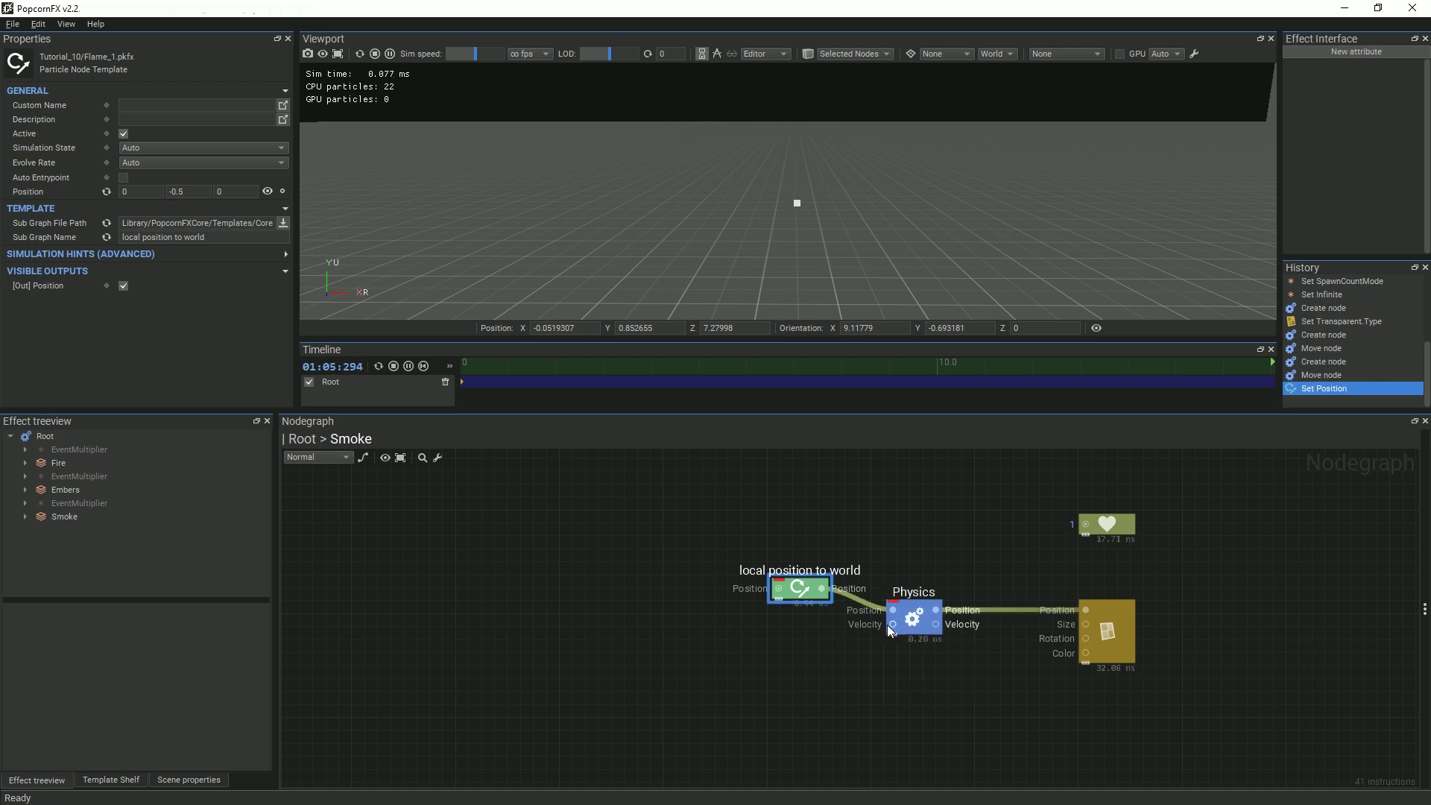
# Drive Physics Velocity with a local direction to world node fed by a vrand node
pyautogui.moveTo(893, 624); pyautogui.dragTo(829, 624)
pyautogui.write('local')
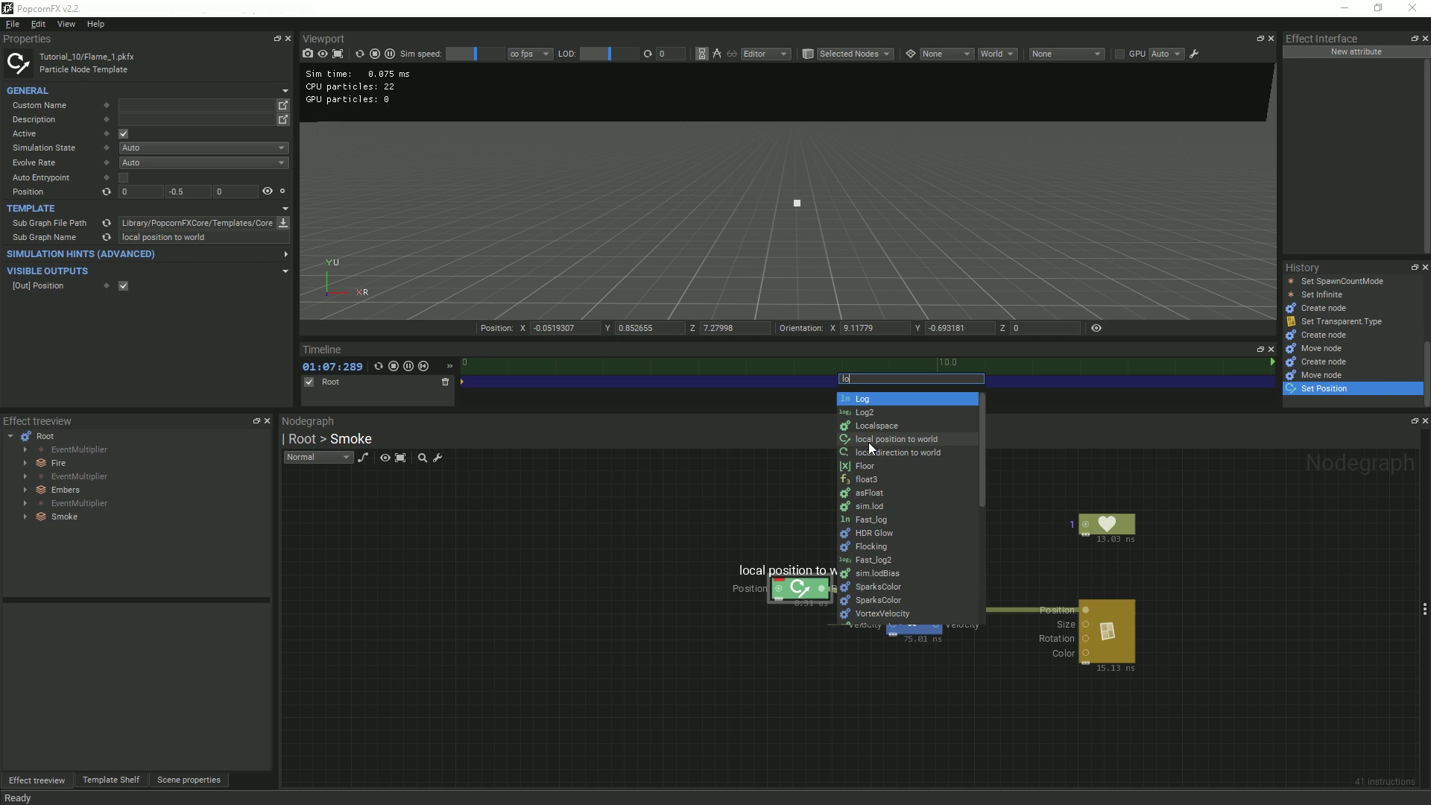
pyautogui.click(871, 450)
pyautogui.moveTo(788, 623); pyautogui.dragTo(681, 623)
pyautogui.write('vra')
pyautogui.press('Return')
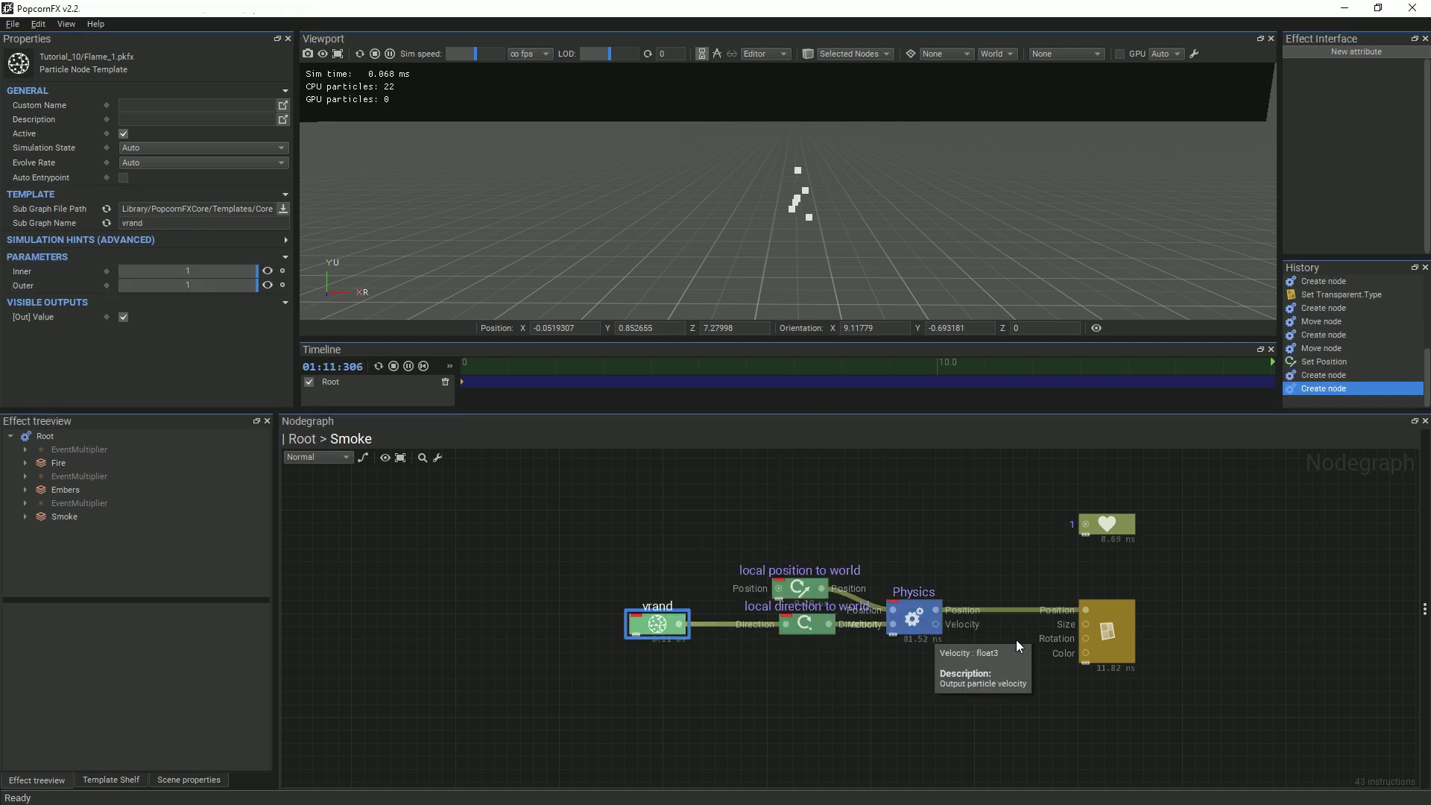
# Set the vrand node's Inner to 0.12 and Outer to 0.533
pyautogui.click(801, 623)
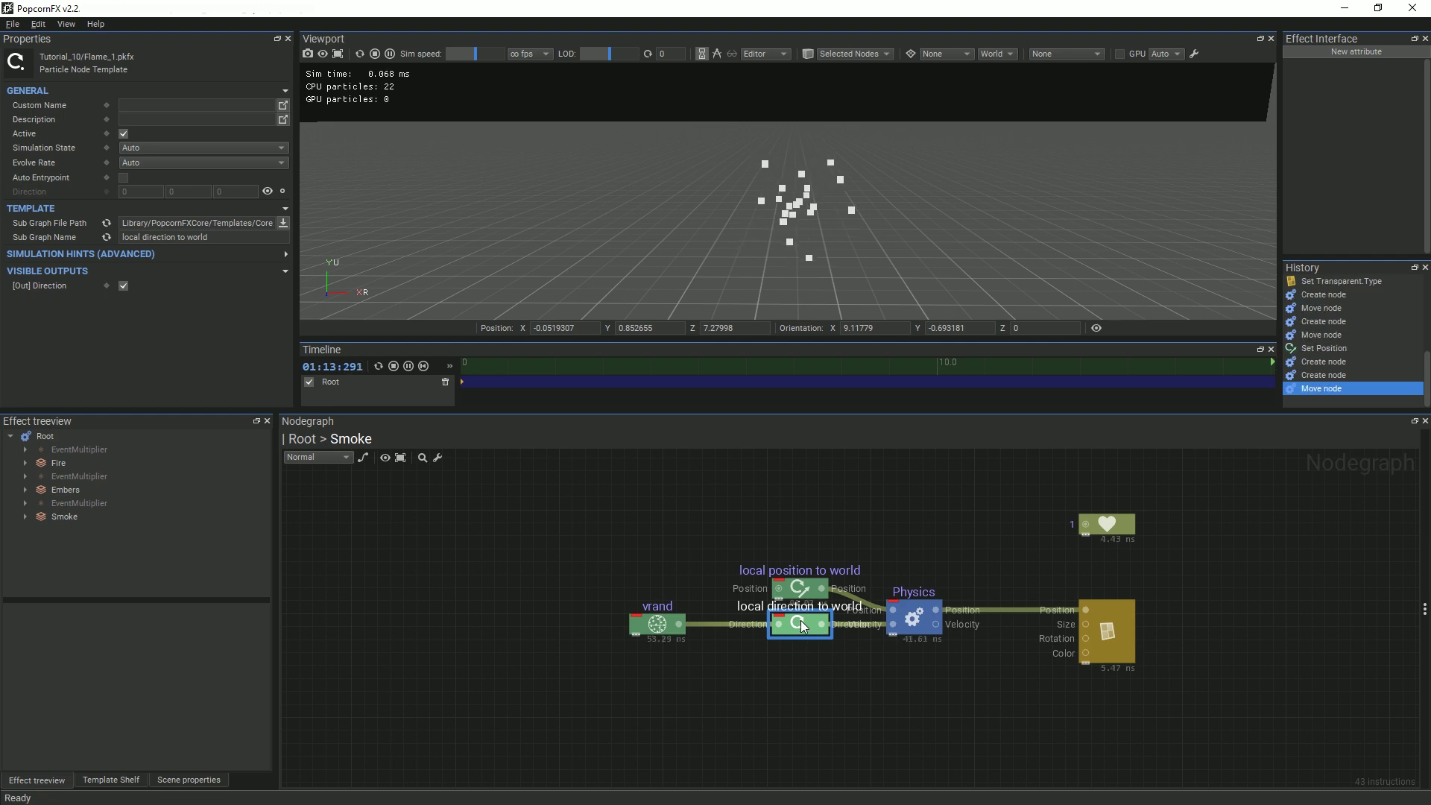
pyautogui.click(704, 670)
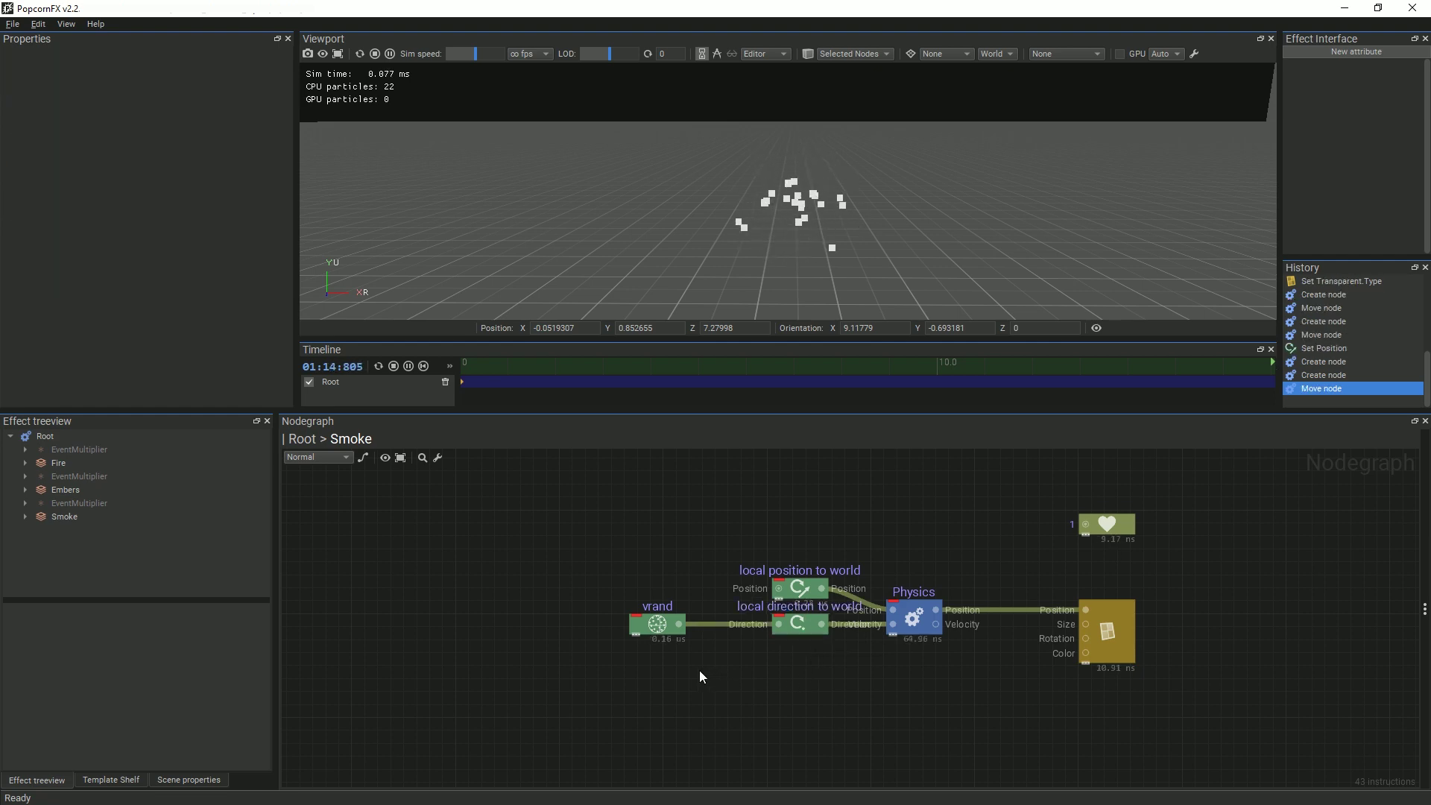
pyautogui.click(654, 628)
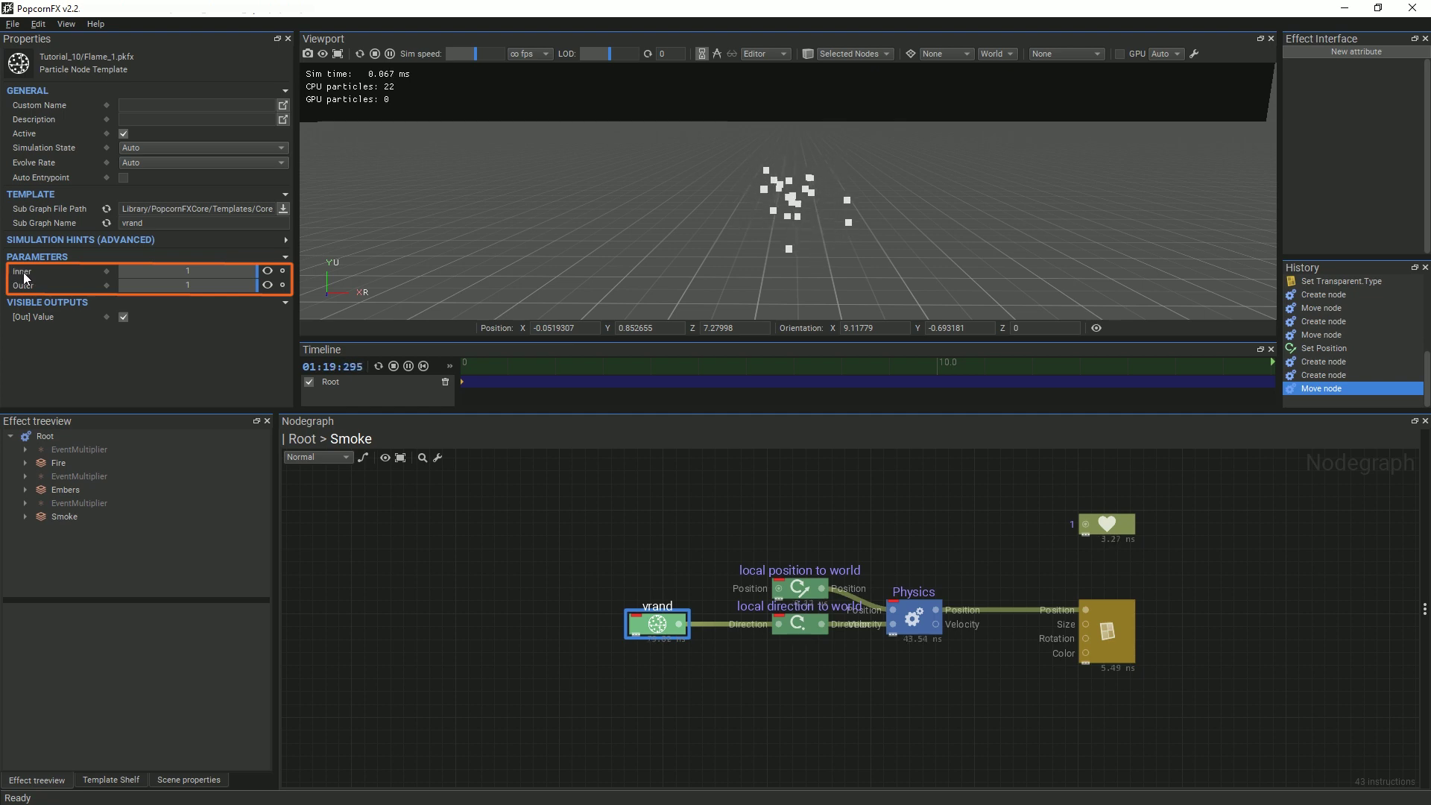
pyautogui.click(132, 268)
pyautogui.click(134, 270)
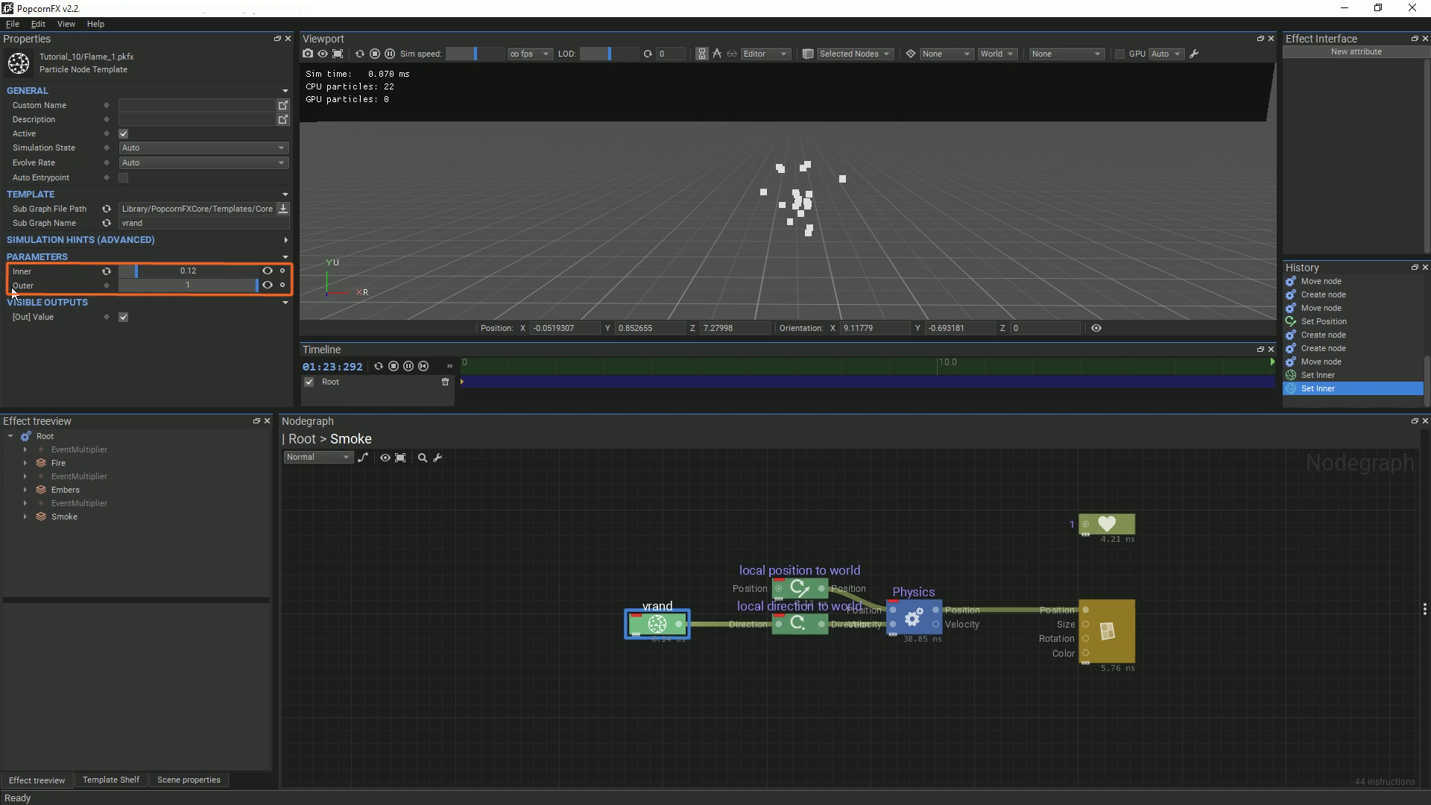
pyautogui.click(192, 284)
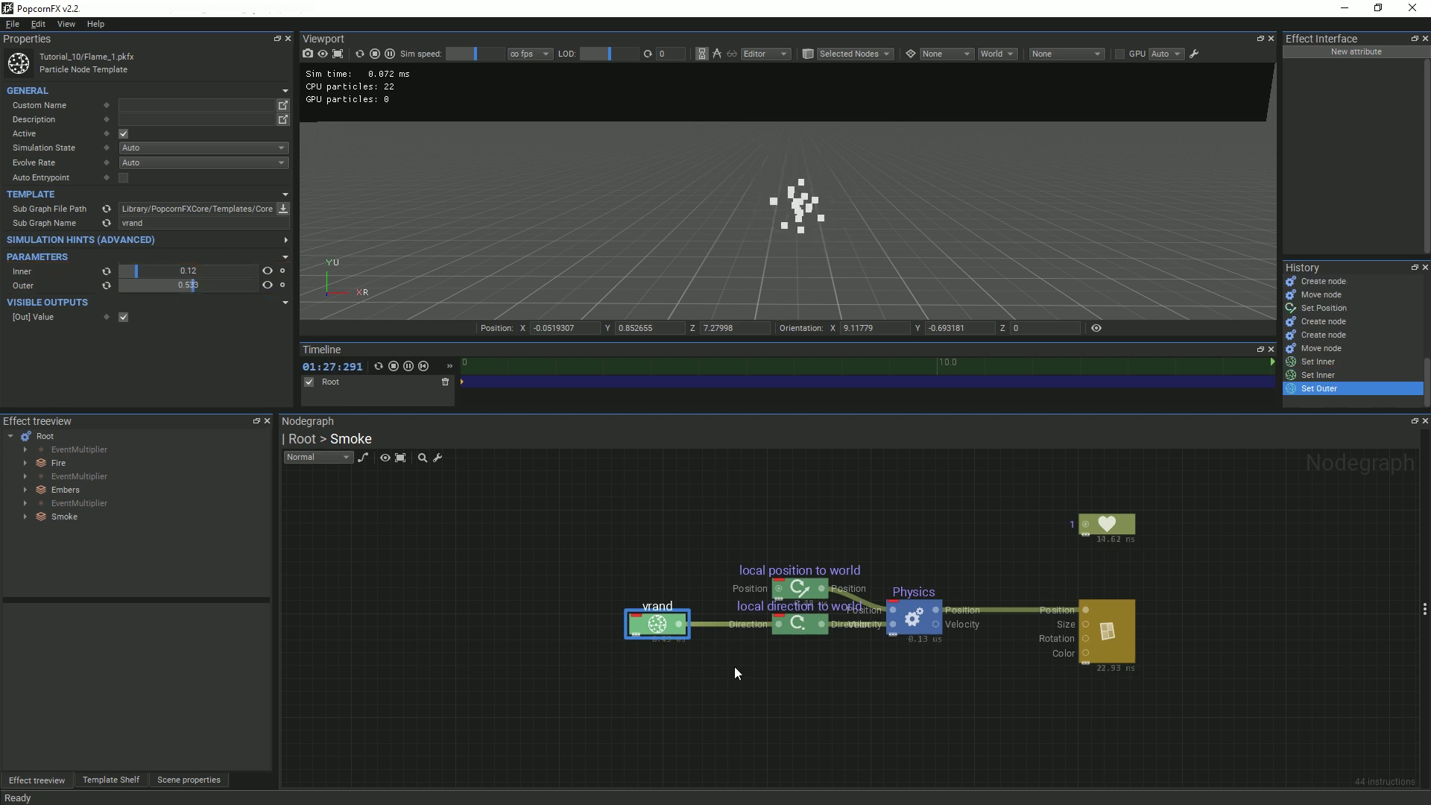
pyautogui.click(829, 673)
# Give the Physics node Wind 3 on Y and Drag 0.5
pyautogui.click(914, 625)
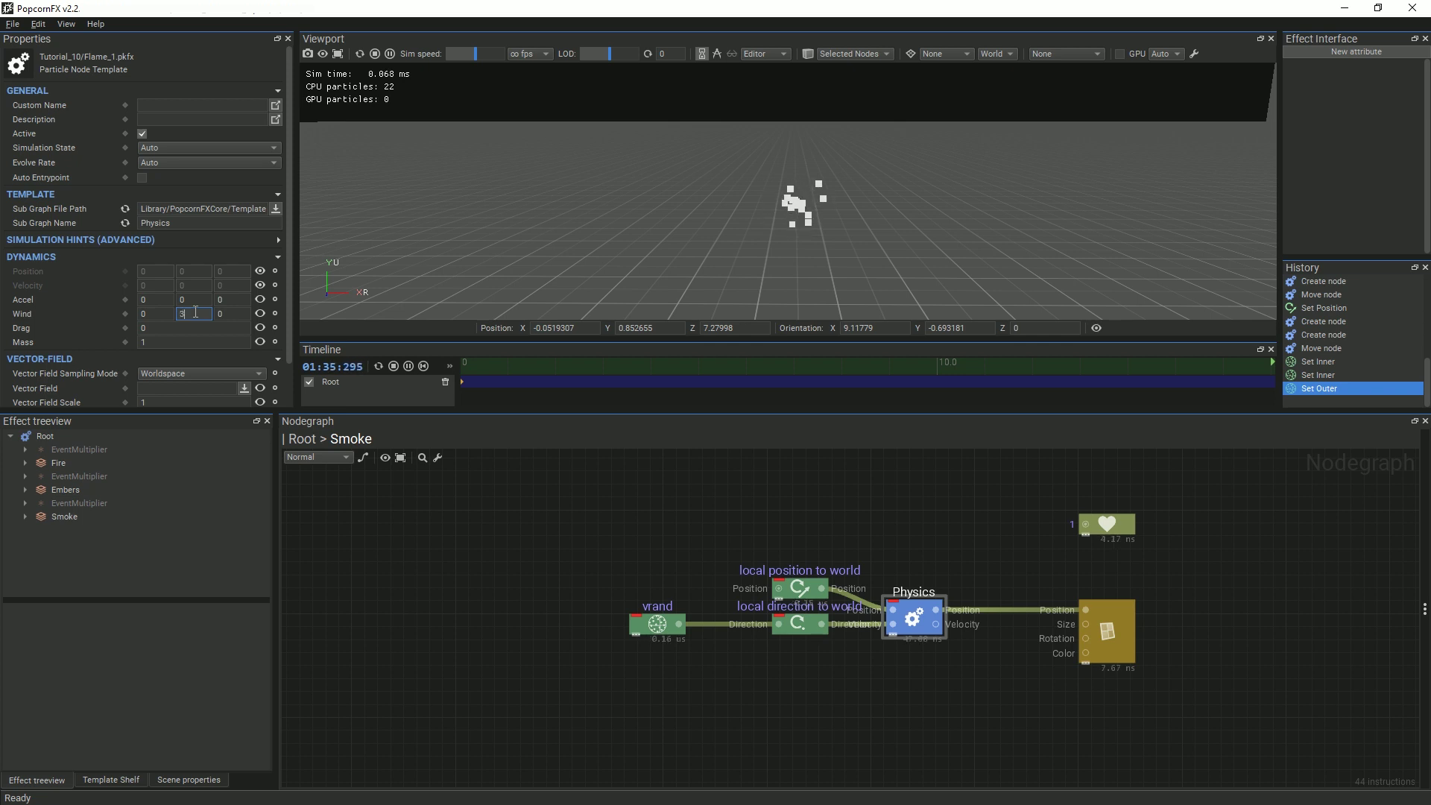
pyautogui.click(152, 329)
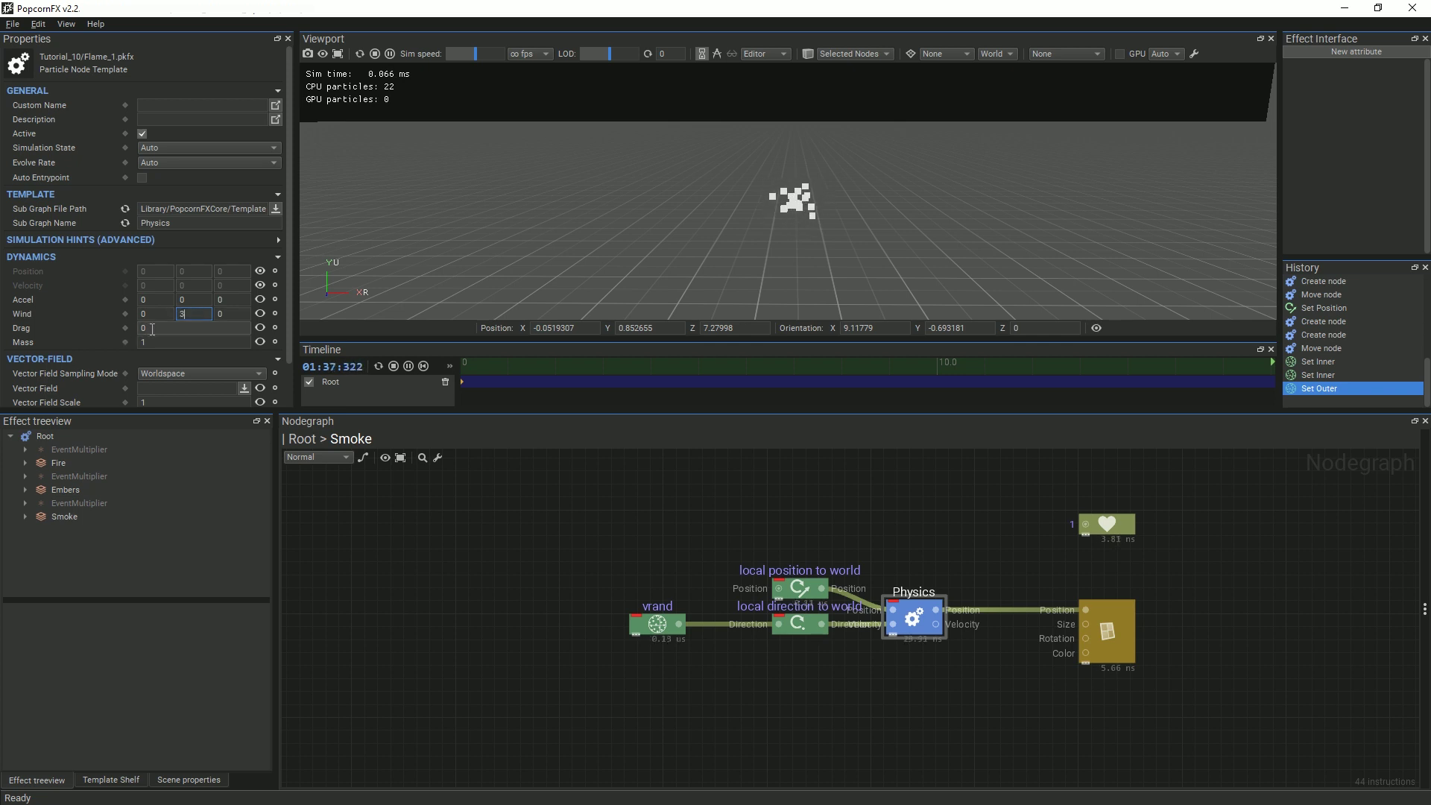
pyautogui.press('Return')
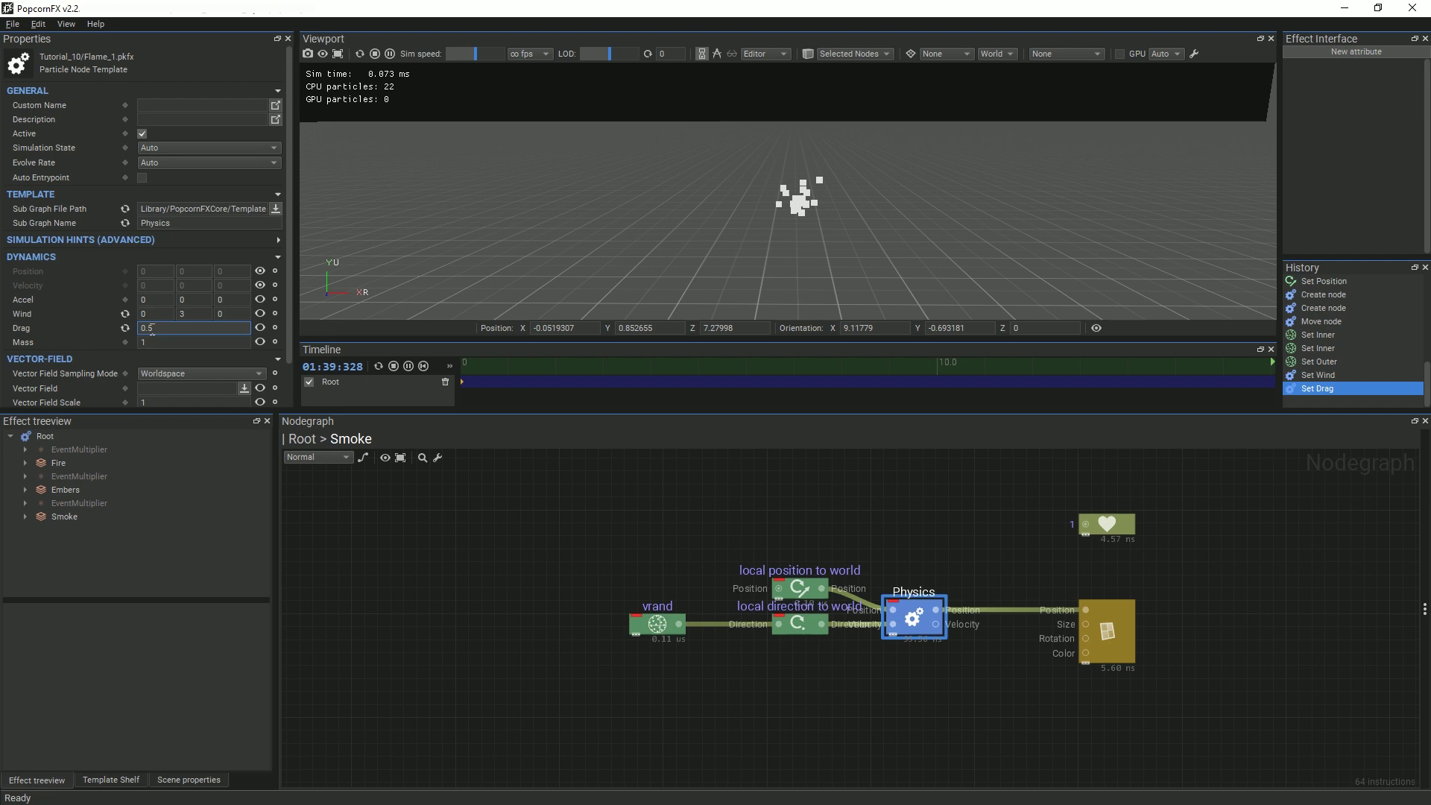
# Expose the Physics vector field and plug in a Turbulence sampler with Time Scale 1
pyautogui.click(260, 387)
pyautogui.moveTo(894, 639); pyautogui.dragTo(810, 663)
pyautogui.write('turb')
pyautogui.press('Return')
pyautogui.click(171, 345)
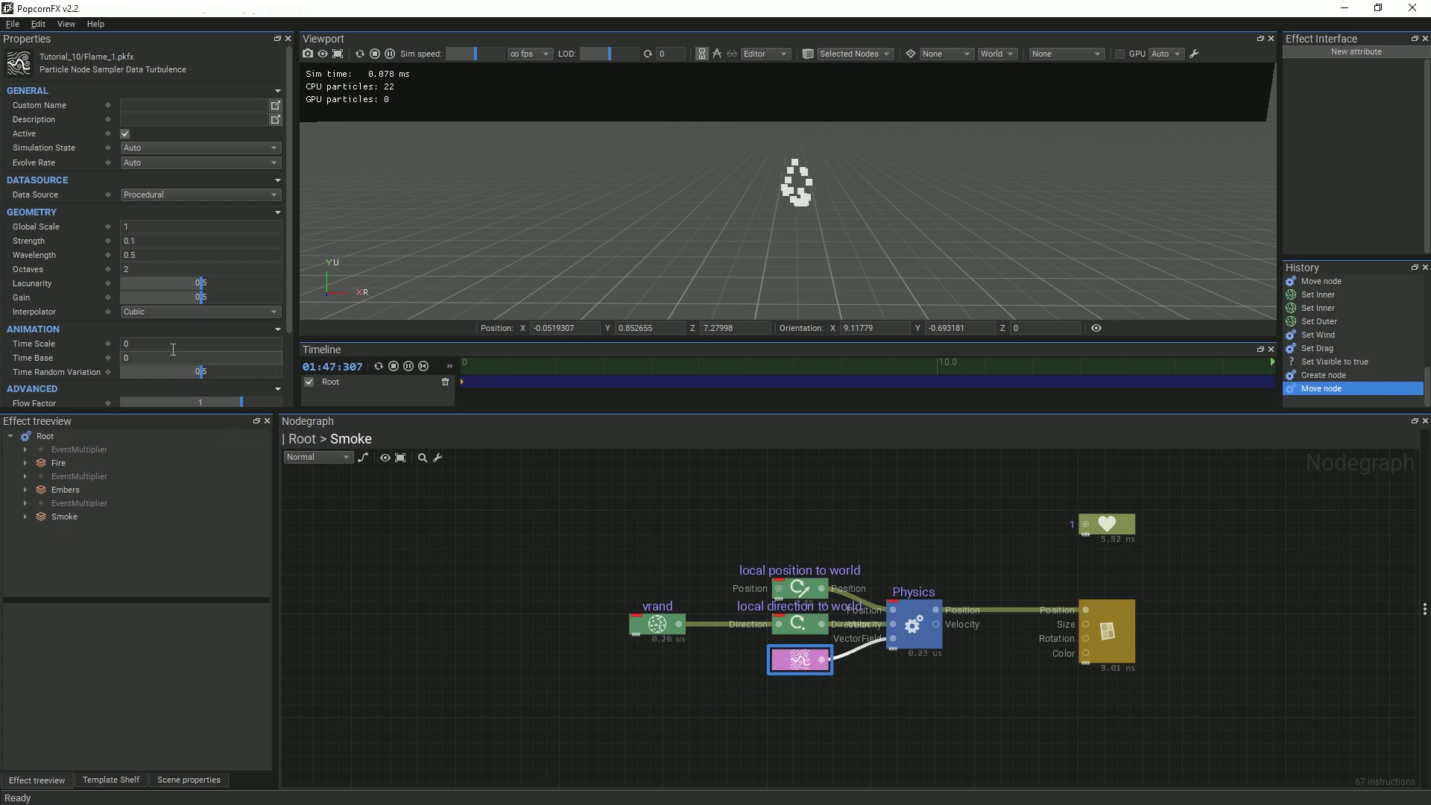
pyautogui.press('Return')
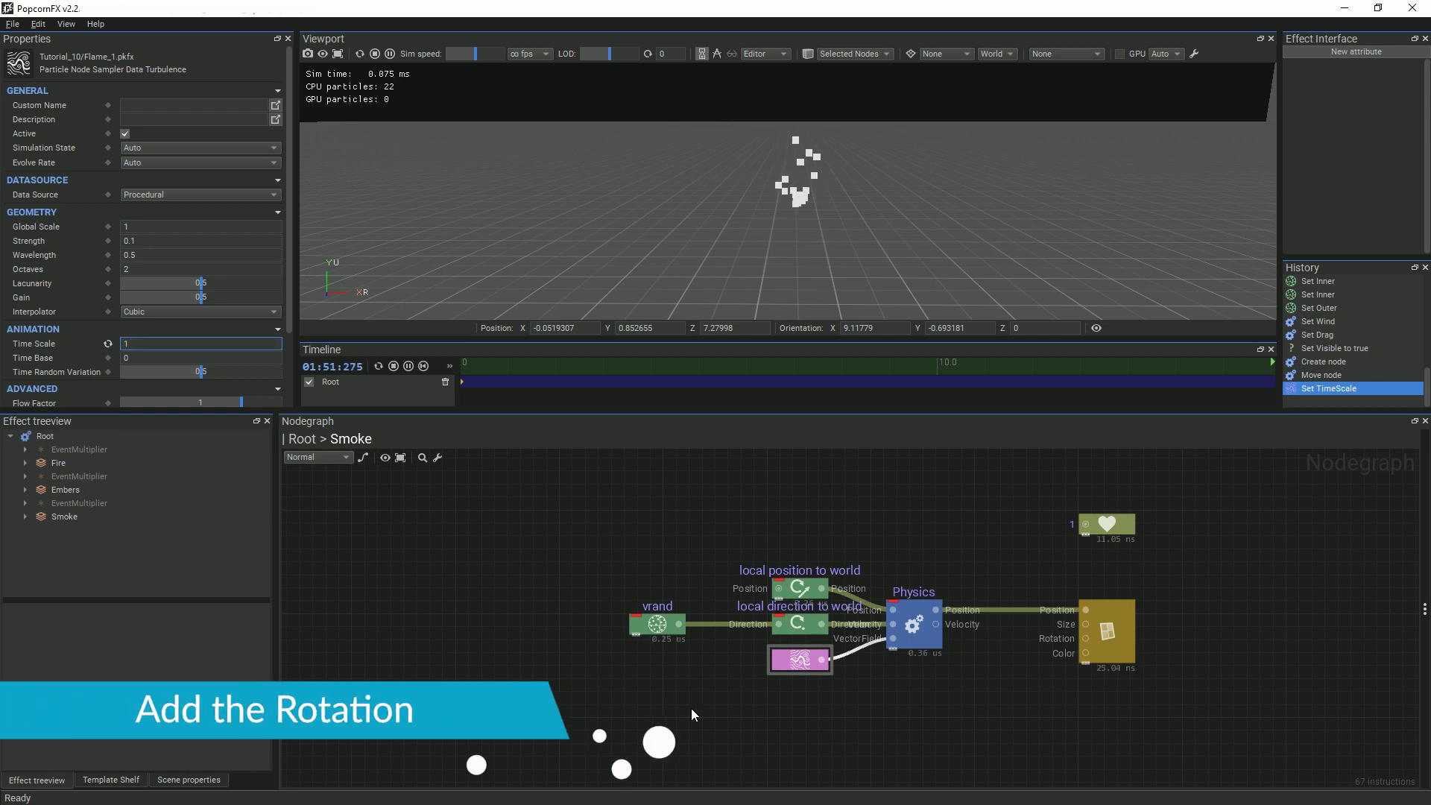
# Set the Smoke billboard's particle size to 0.1
pyautogui.click(922, 702)
pyautogui.moveTo(973, 702); pyautogui.dragTo(948, 649, button='middle')
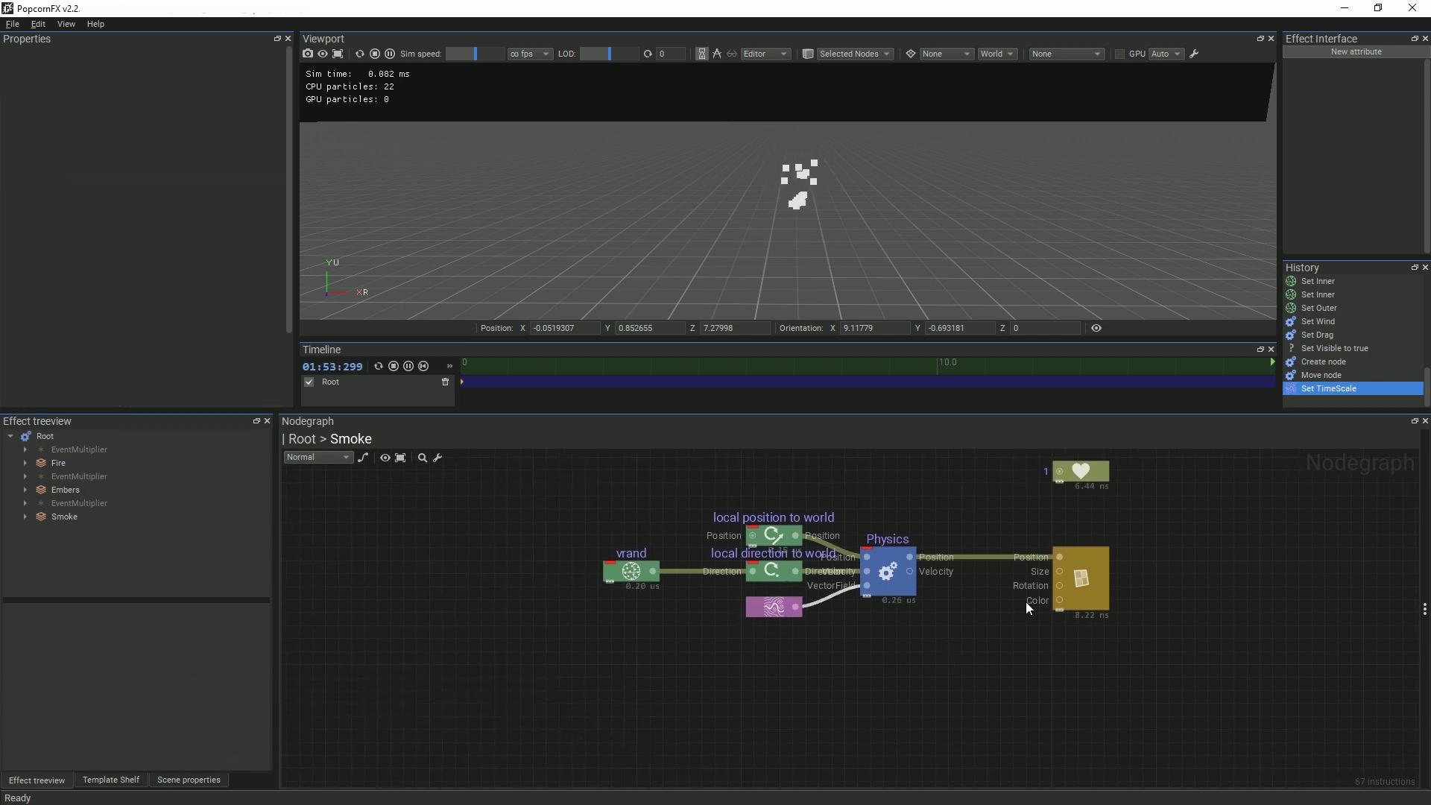
pyautogui.click(1080, 574)
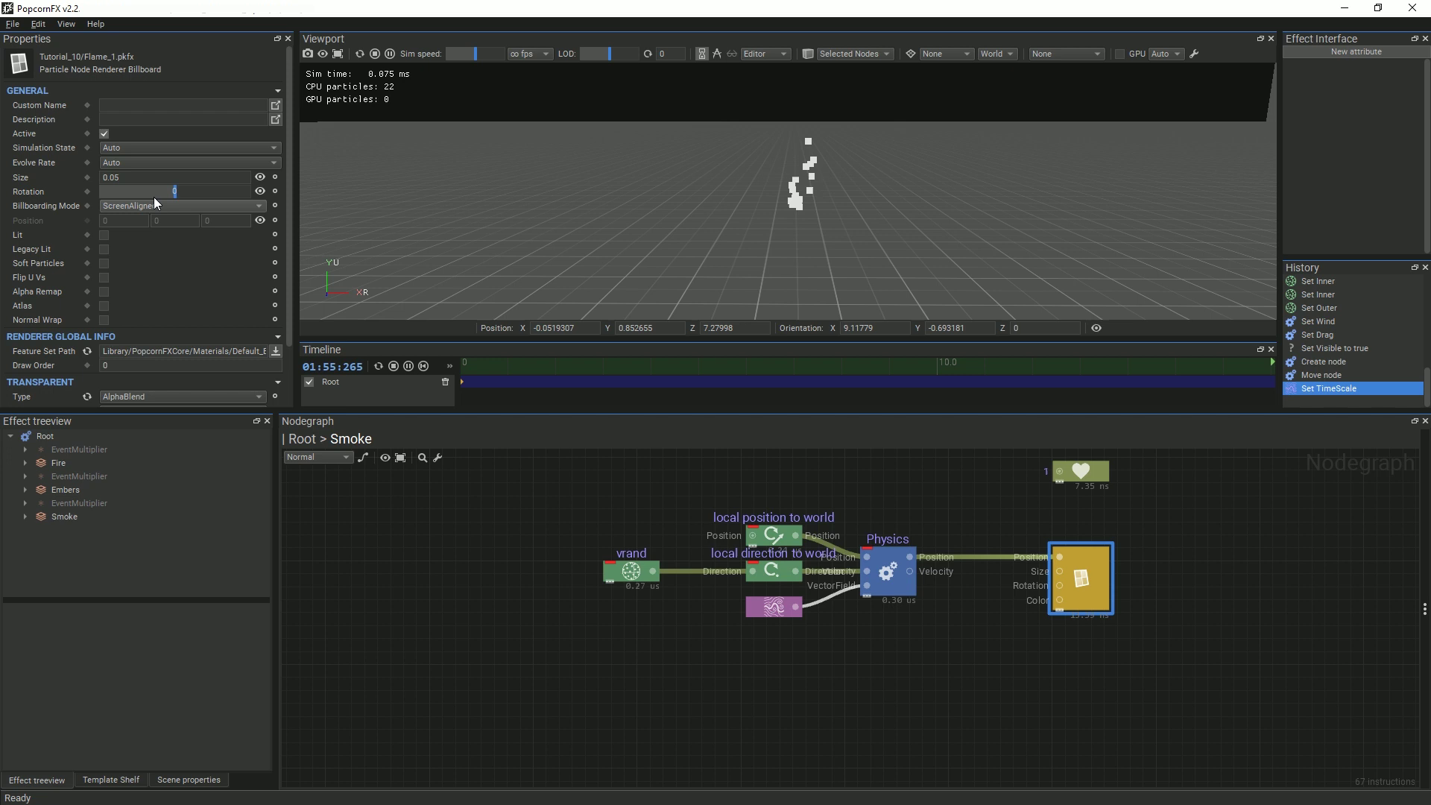
pyautogui.click(147, 178)
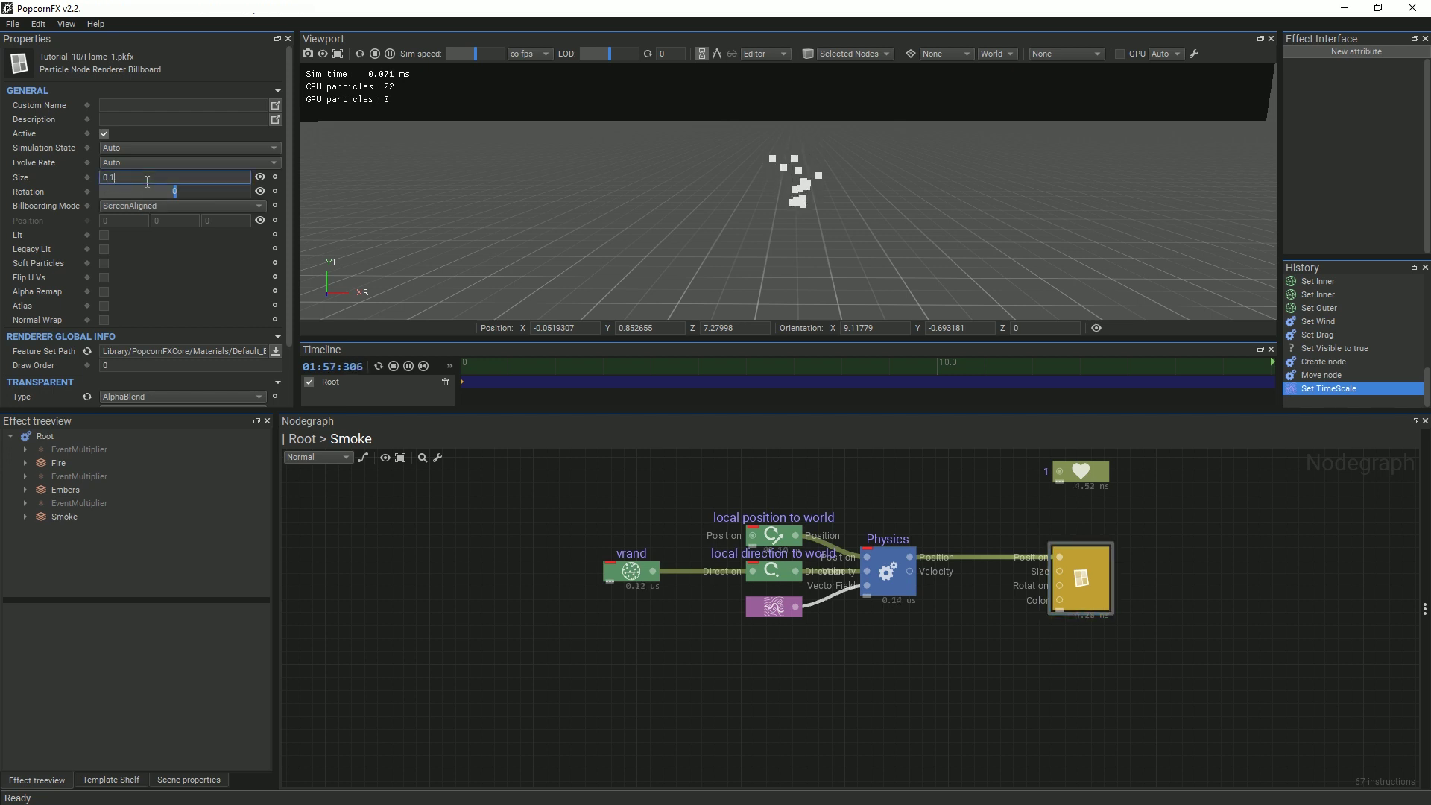
pyautogui.press('Return')
# Set the Smoke particles' life to 5 in the Set Life node
pyautogui.click(1092, 477)
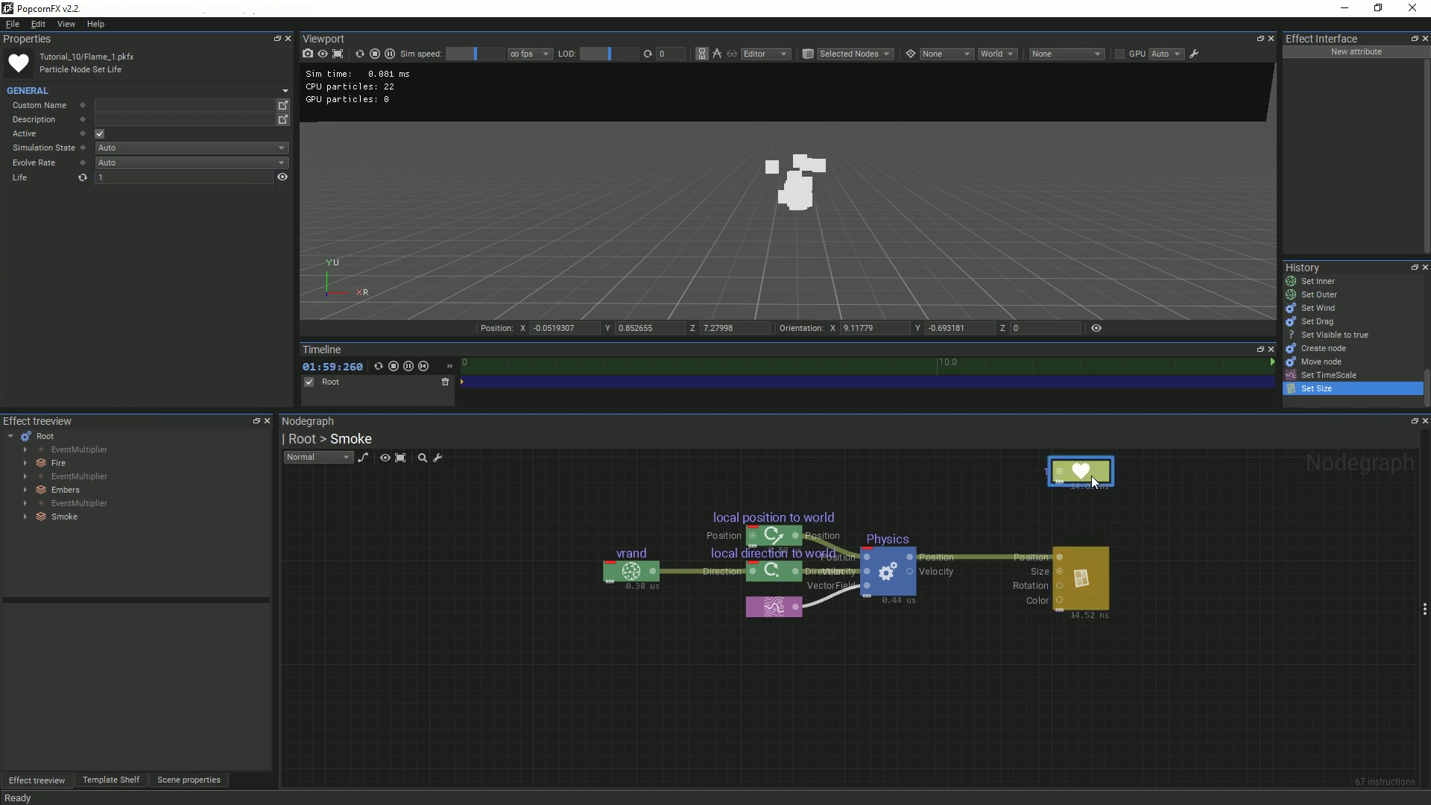
pyautogui.click(132, 178)
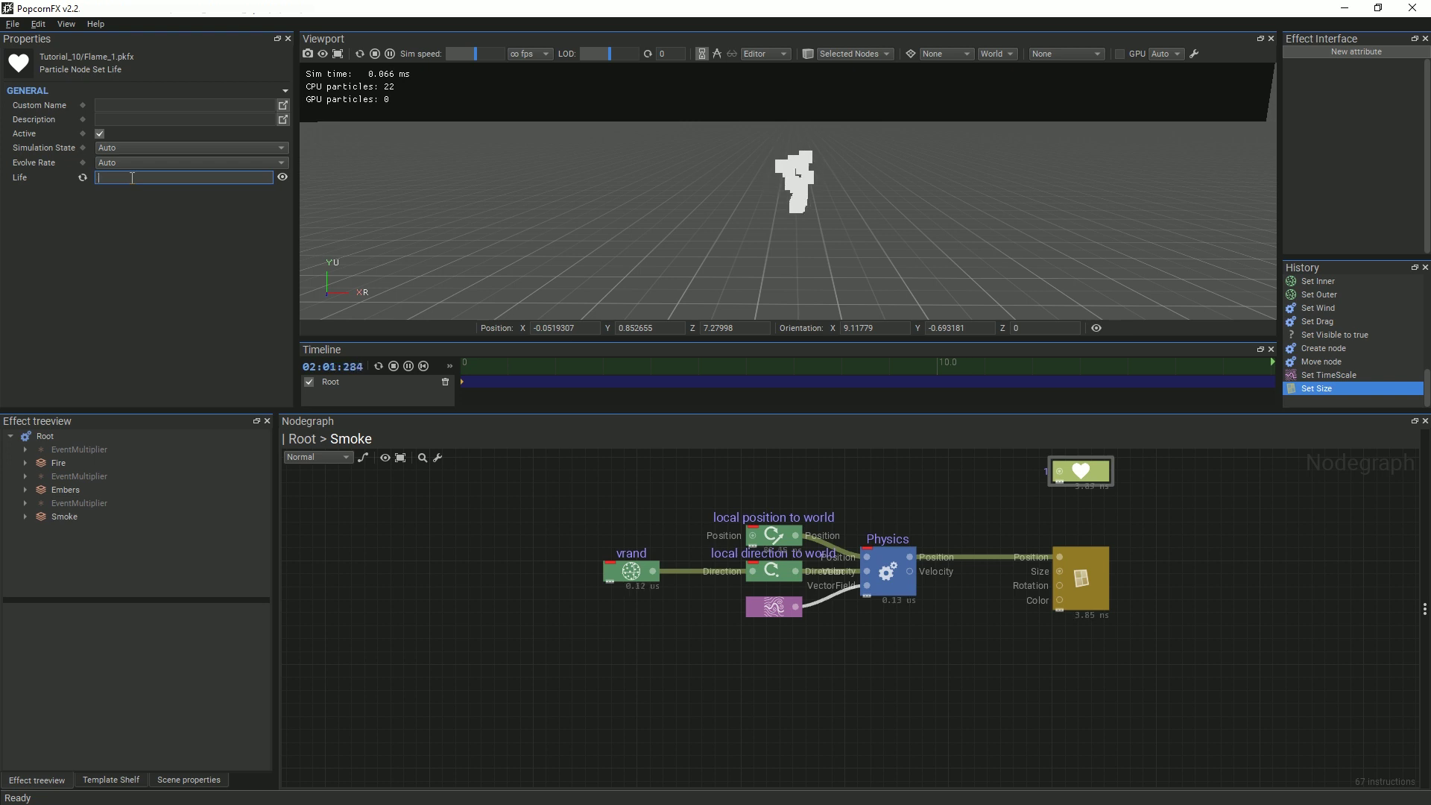
pyautogui.write('5')
pyautogui.press('Return')
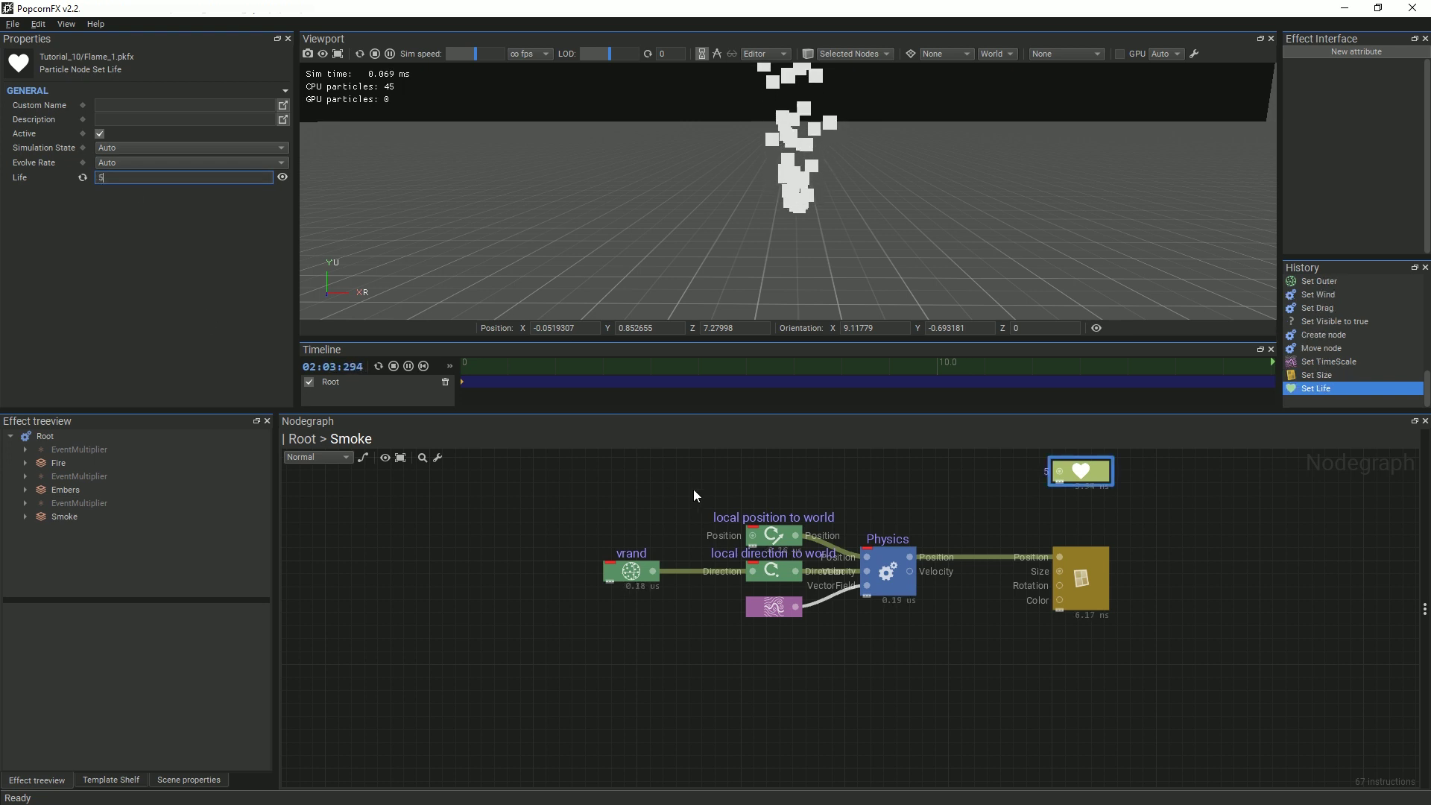
# Wire a Legacy_Rotation node into the billboard's Rotation input and reframe the viewport
pyautogui.moveTo(1058, 586); pyautogui.dragTo(930, 671)
pyautogui.write('rot')
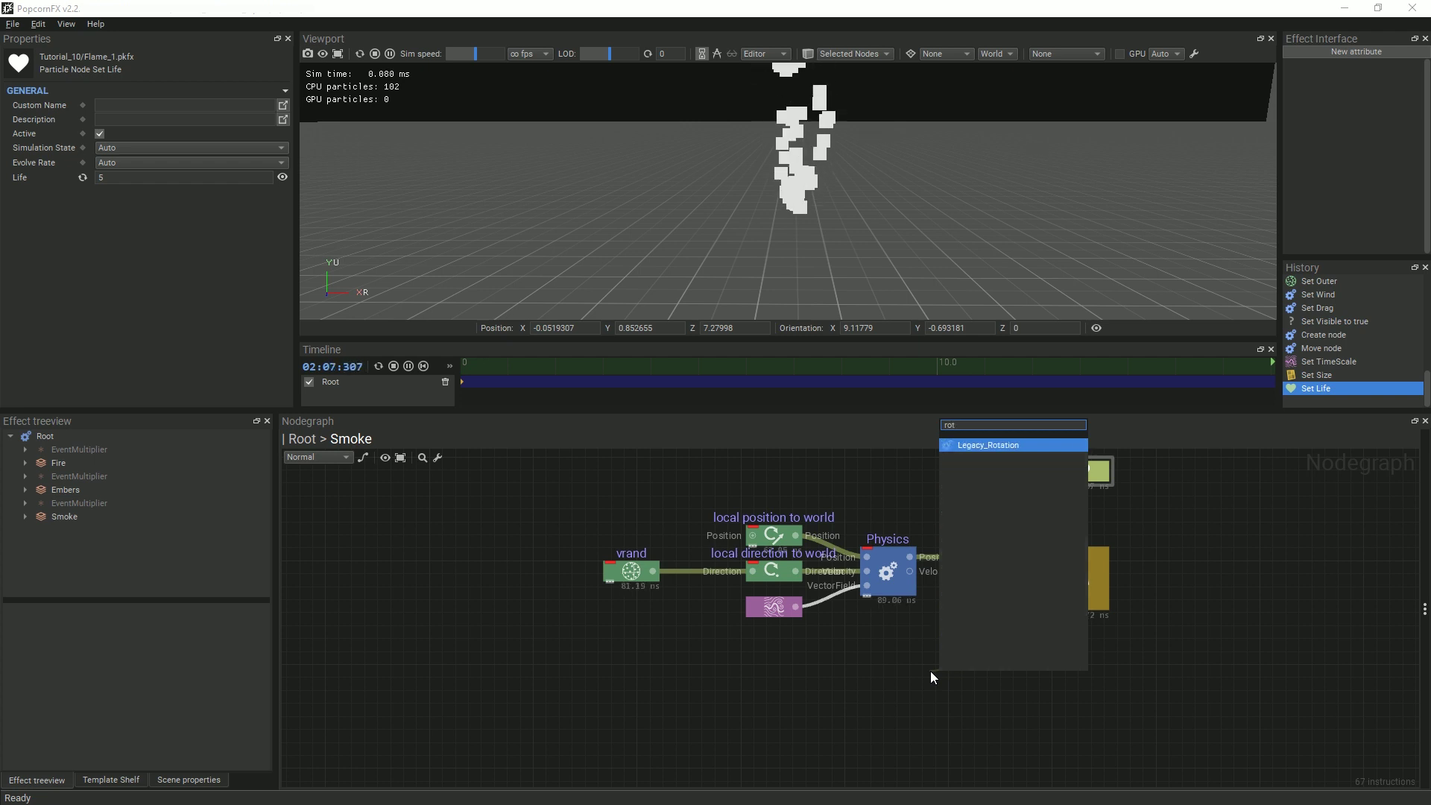
pyautogui.press('Return')
pyautogui.moveTo(923, 674); pyautogui.dragTo(893, 737)
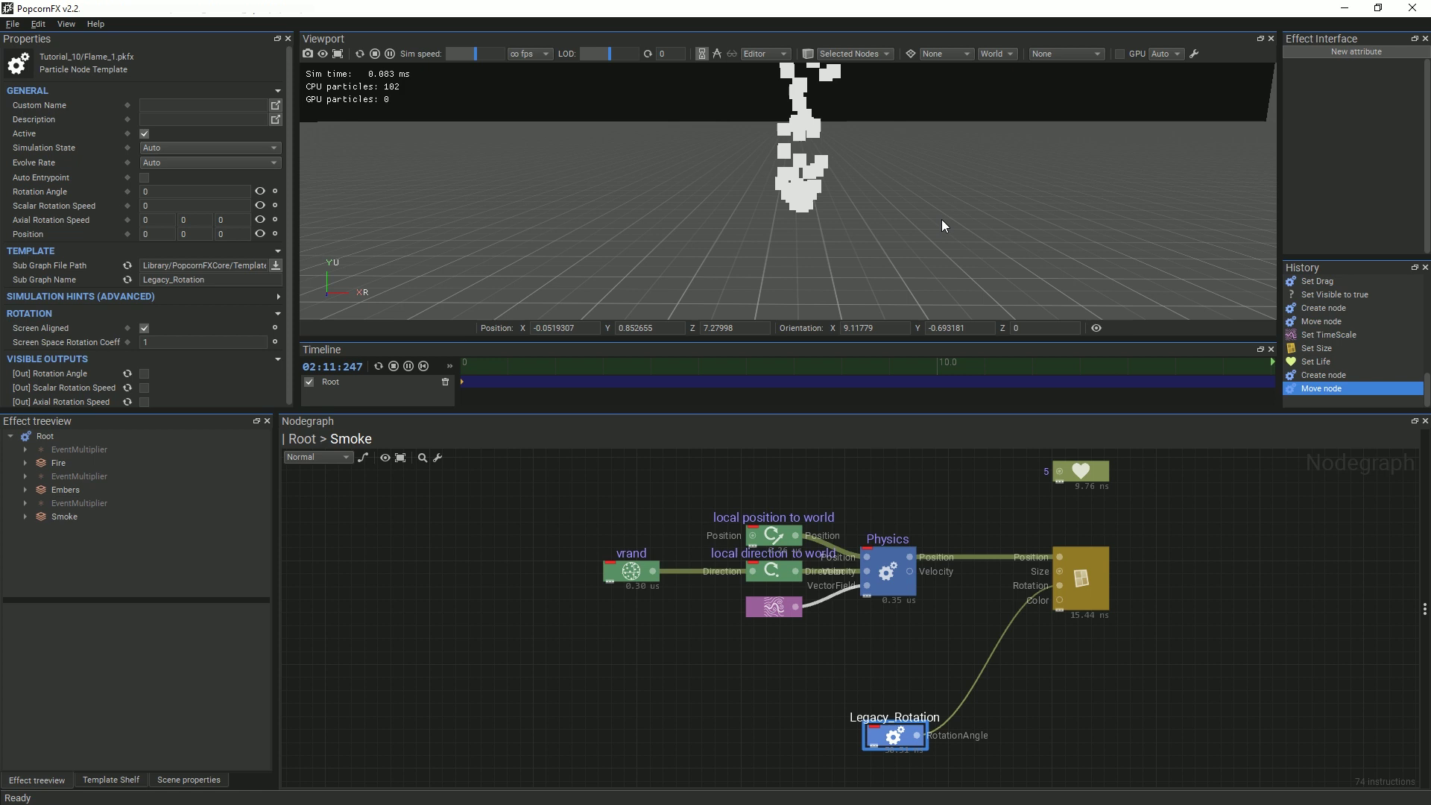
pyautogui.moveTo(941, 219); pyautogui.dragTo(920, 290)
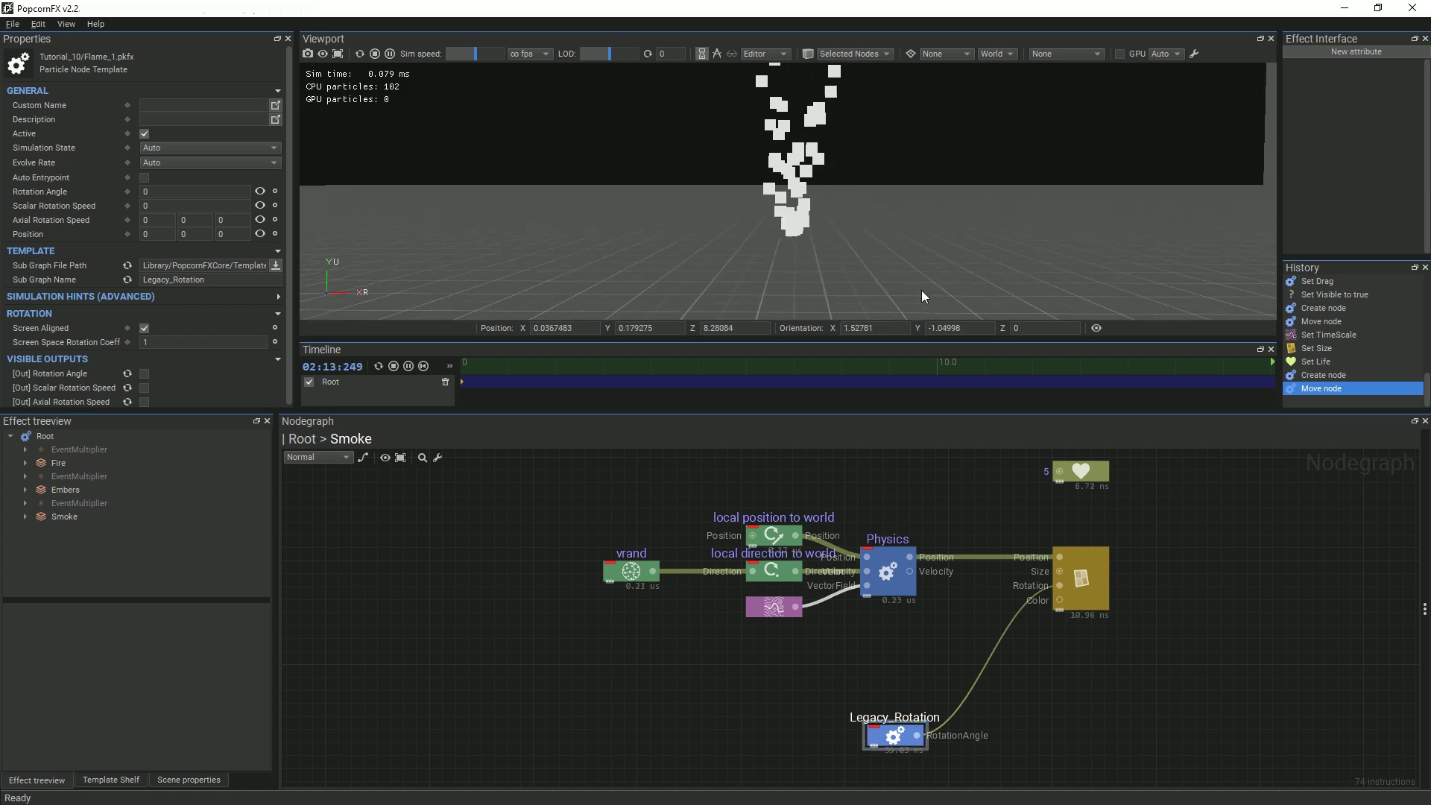
pyautogui.moveTo(904, 218); pyautogui.dragTo(902, 248, button='middle')
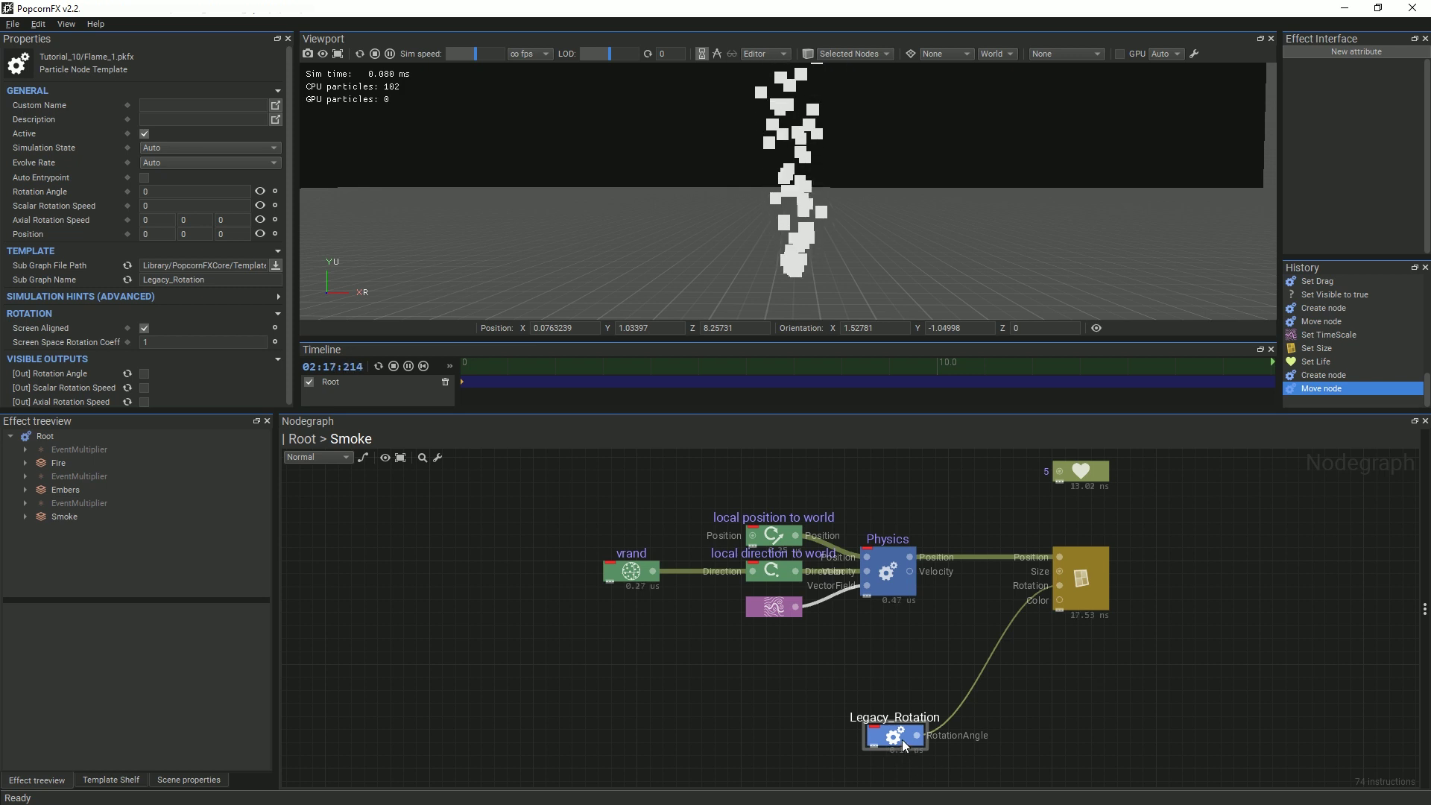
pyautogui.moveTo(1018, 722); pyautogui.dragTo(1057, 682, button='middle')
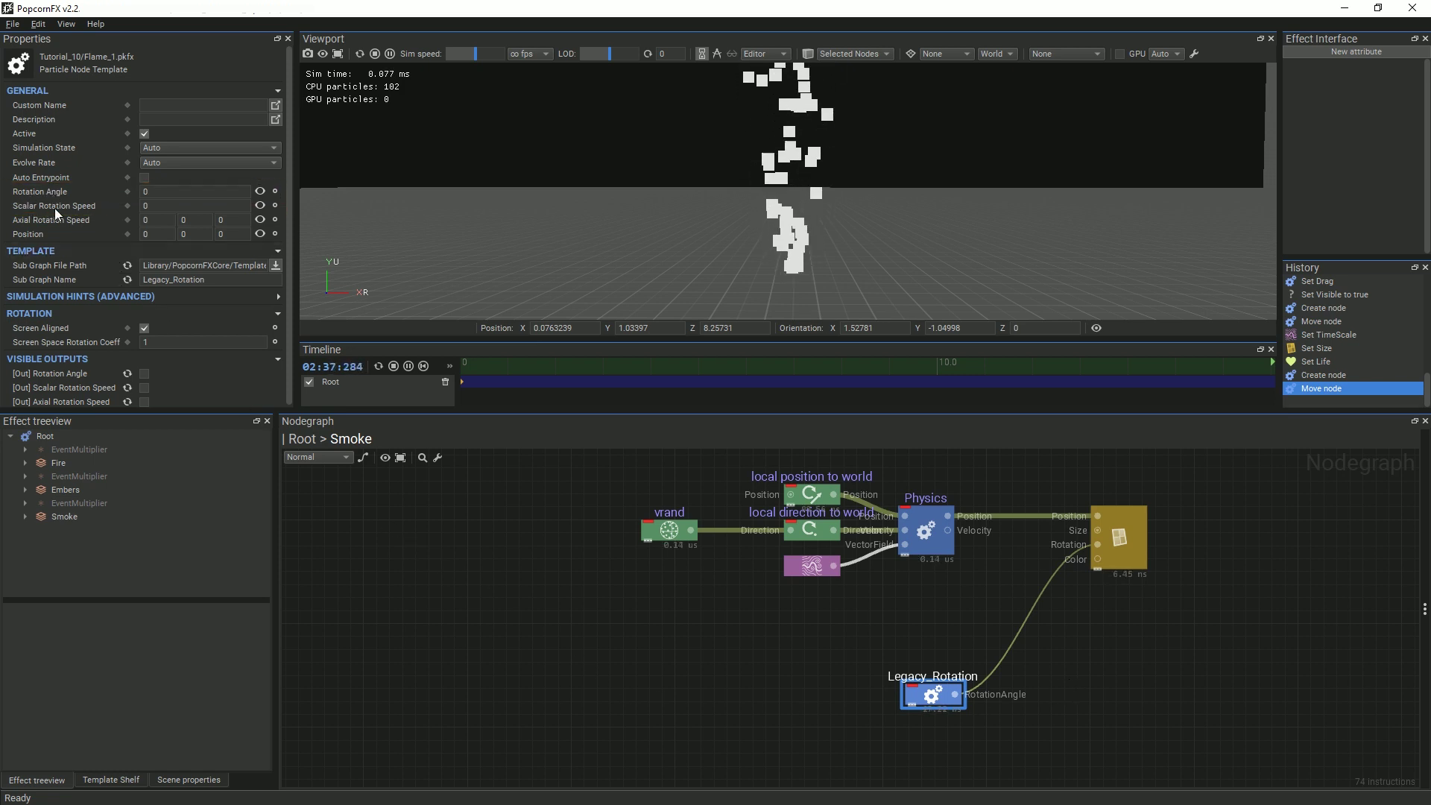
# Set Rotation Angle 1 and Scalar Rotation Speed 2, exposing both as node inputs
pyautogui.click(156, 192)
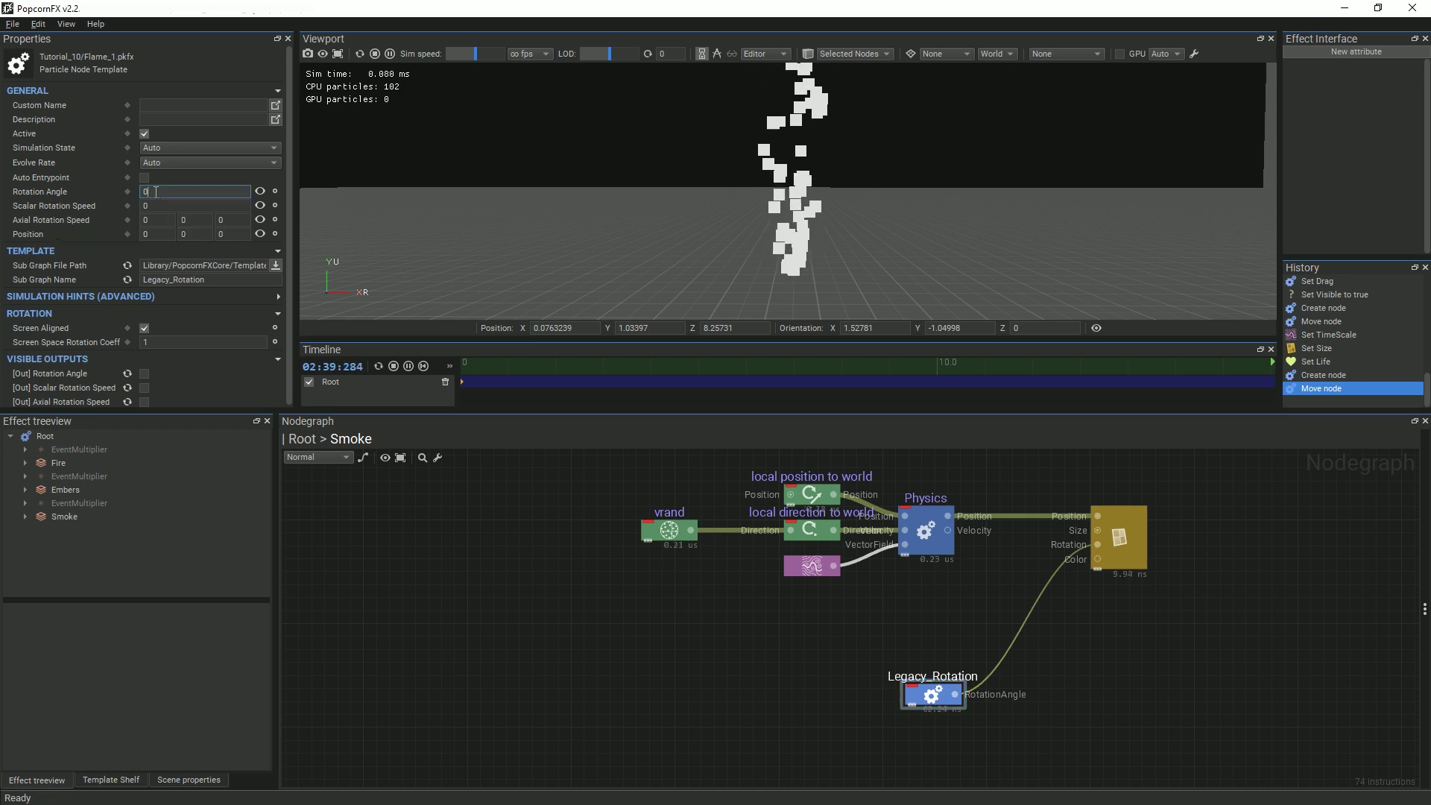
pyautogui.write('1')
pyautogui.press('Return')
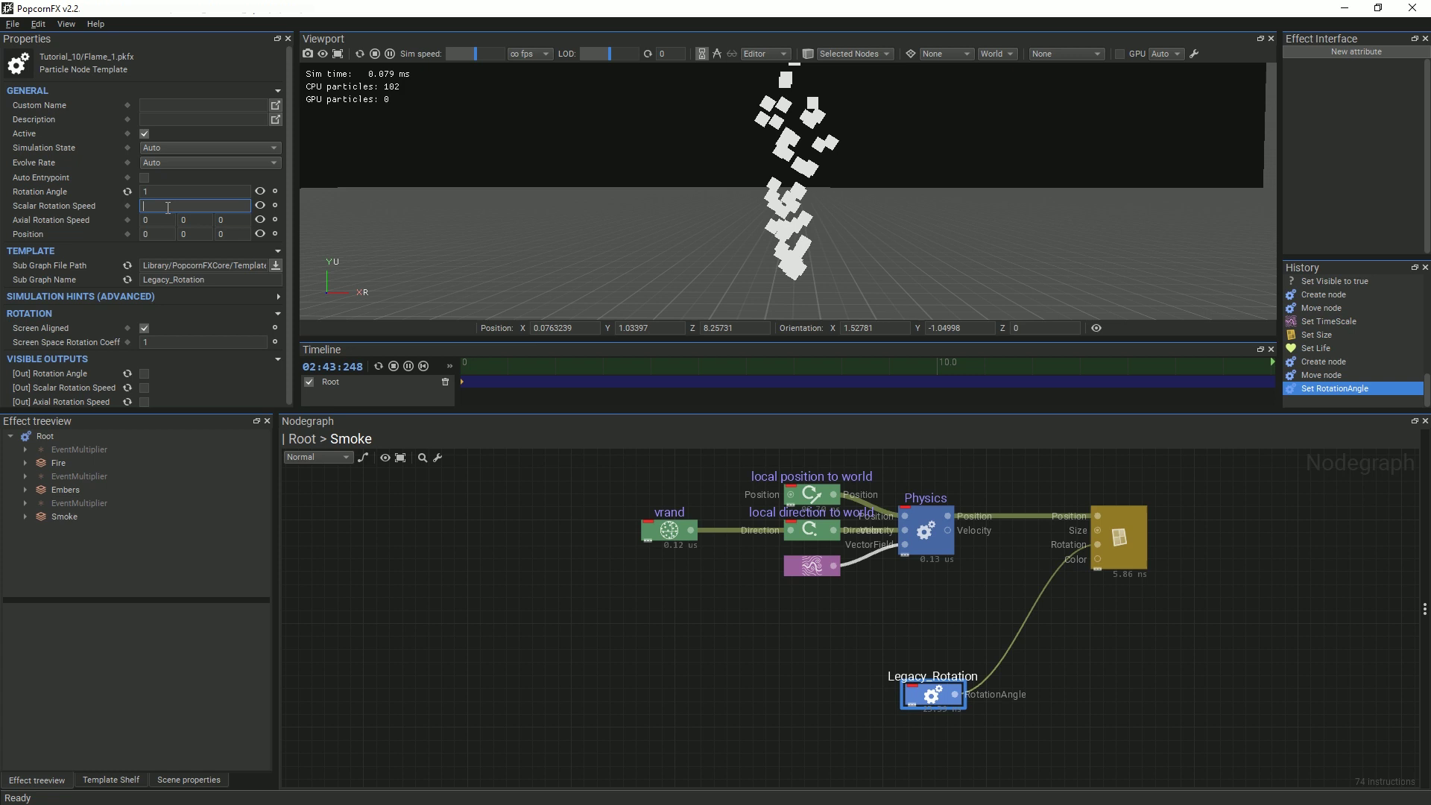
pyautogui.click(168, 207)
pyautogui.write('2')
pyautogui.press('Return')
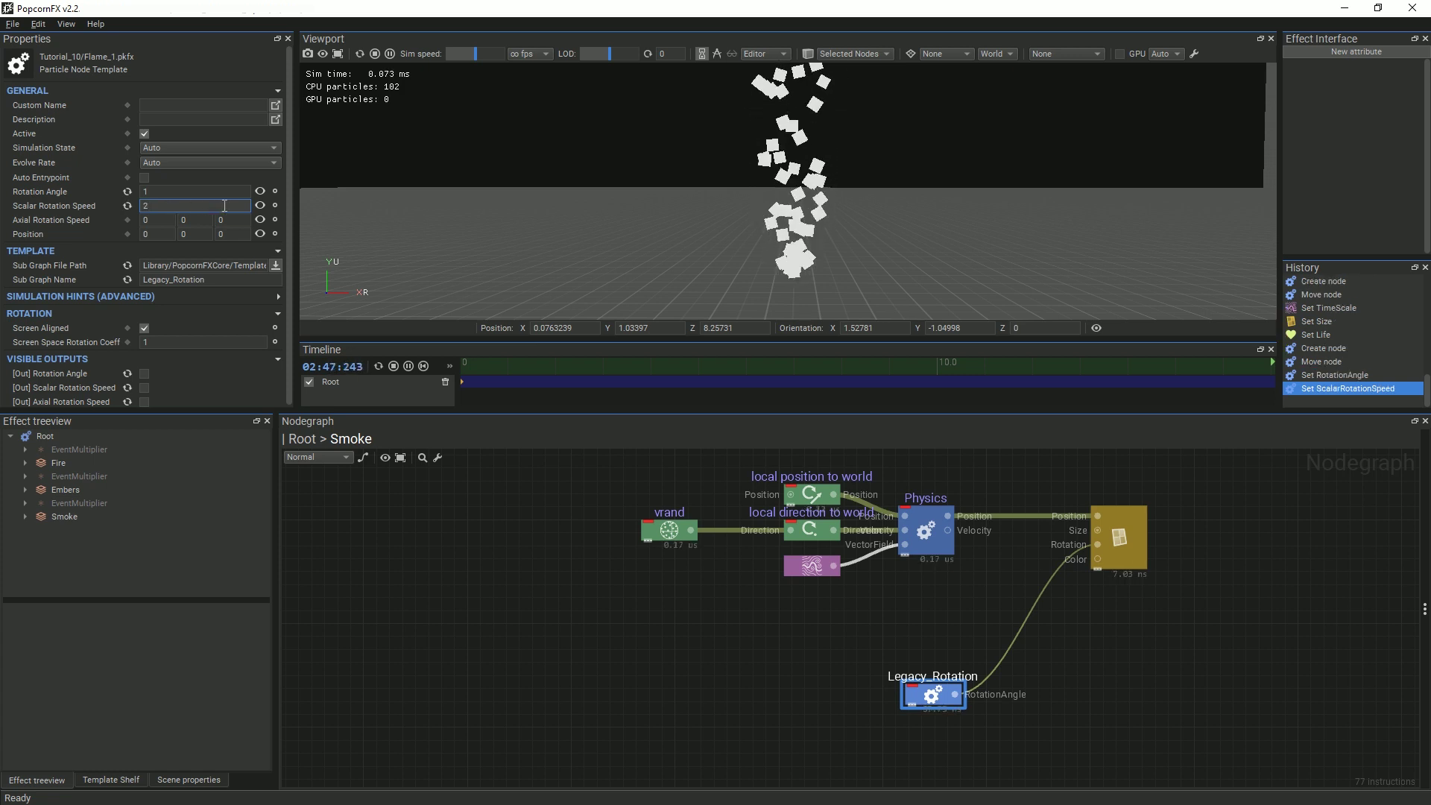
pyautogui.click(260, 192)
pyautogui.click(260, 205)
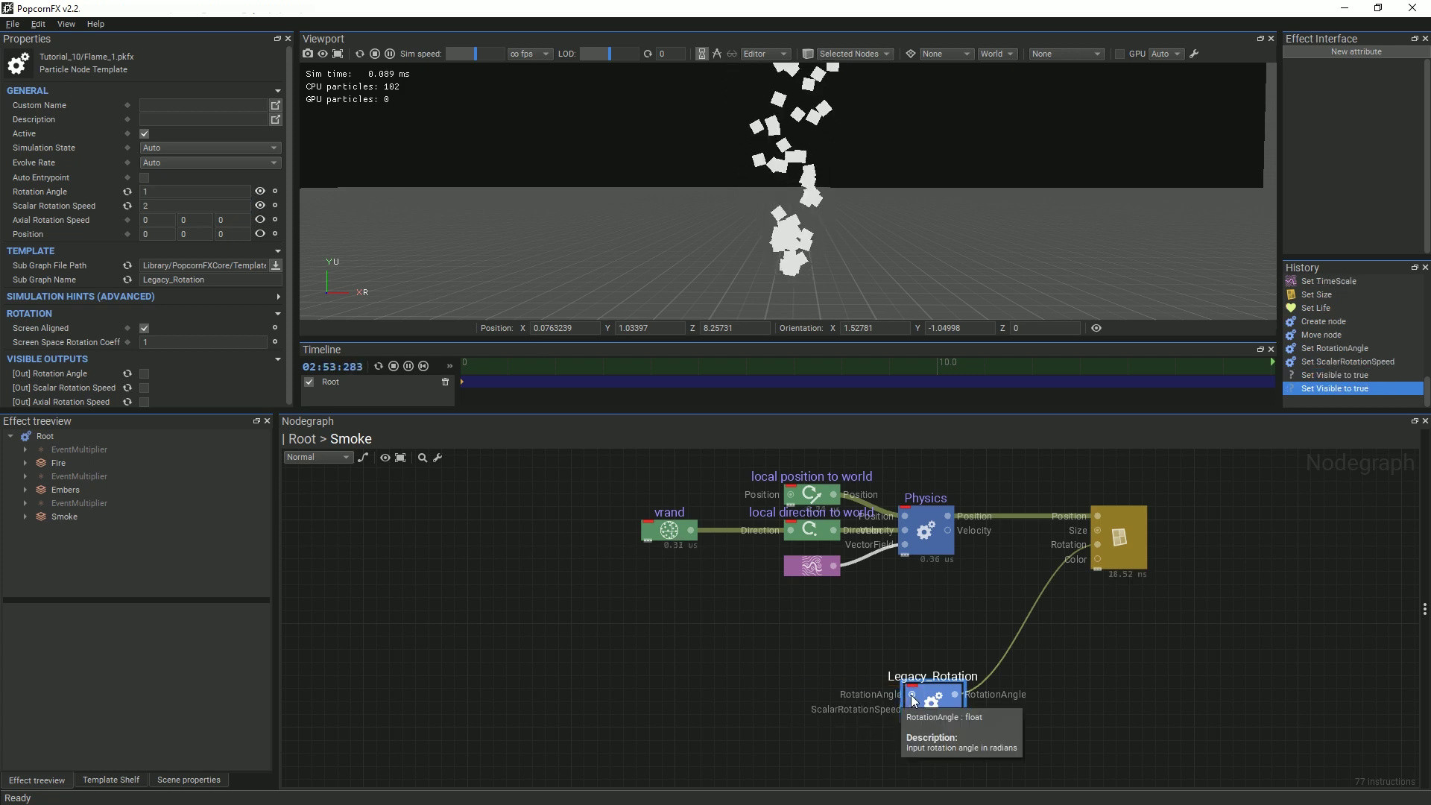
# Drive RotationAngle with a Rand node between float constants -180 and 180
pyautogui.moveTo(912, 696); pyautogui.dragTo(587, 652)
pyautogui.write('rand')
pyautogui.press('Return')
pyautogui.write('f180')
pyautogui.press('Return')
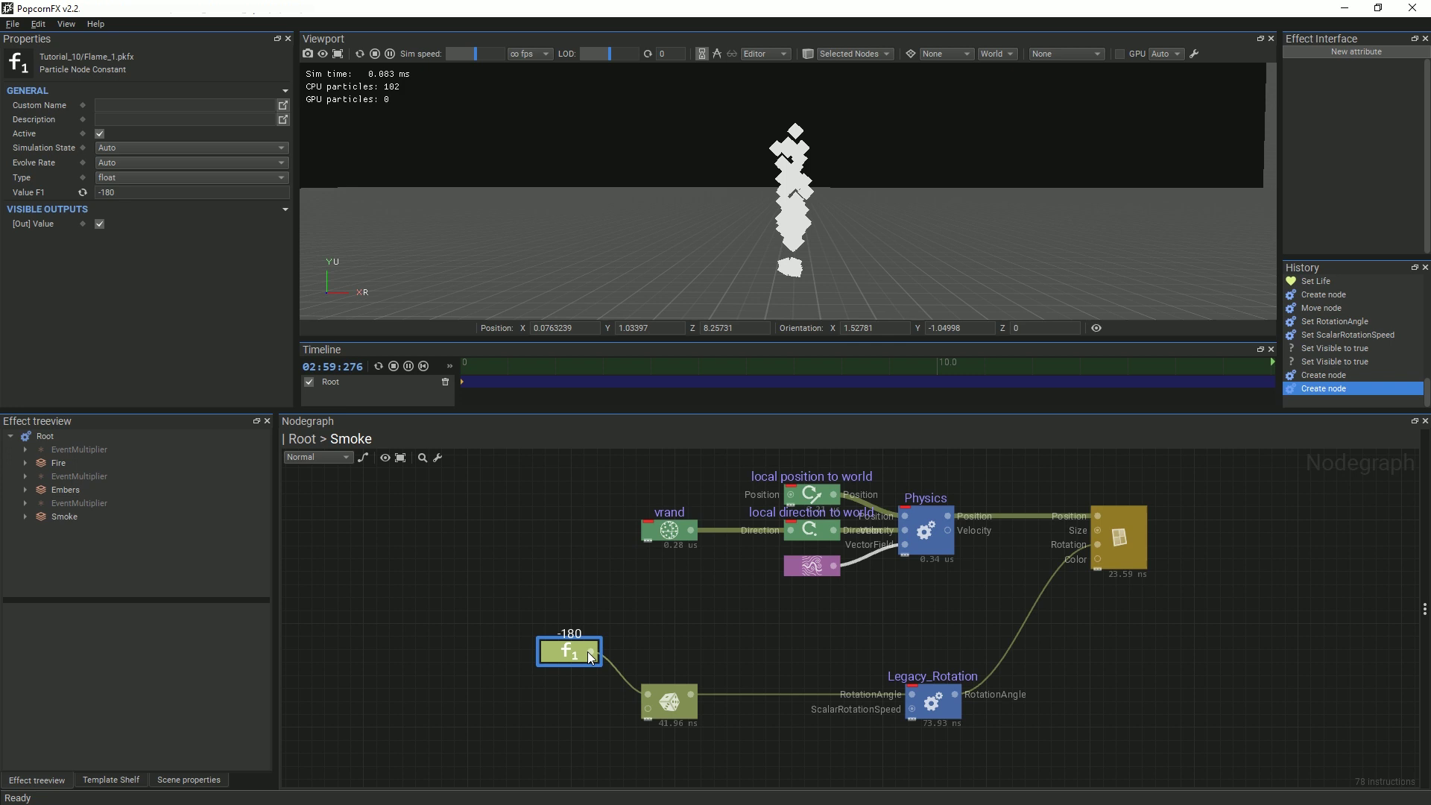
pyautogui.moveTo(646, 711); pyautogui.dragTo(577, 723)
pyautogui.write('180')
pyautogui.press('Return')
pyautogui.moveTo(574, 660); pyautogui.dragTo(588, 688)
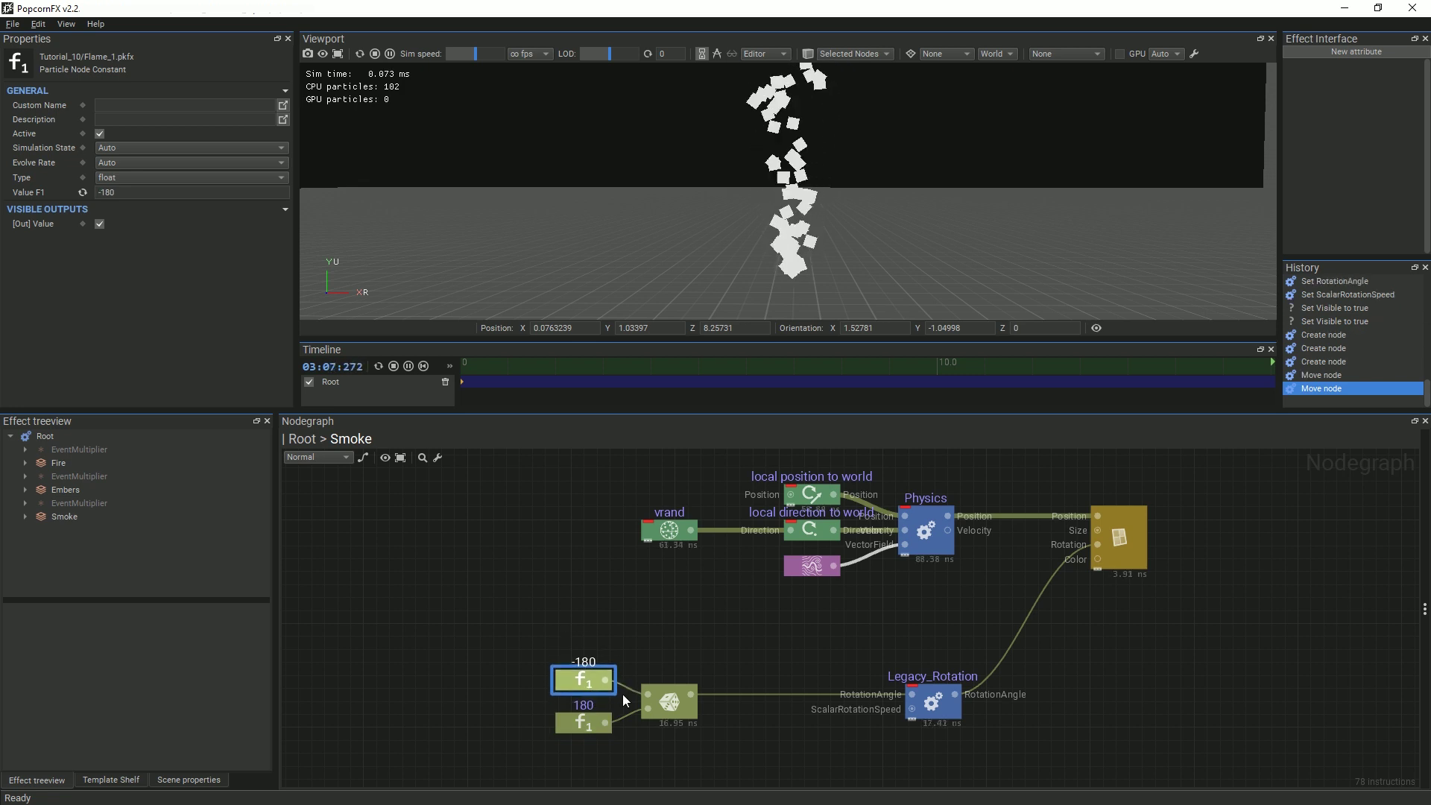
# Insert a degrees to radians node on the Rand output wire
pyautogui.rightClick(767, 694)
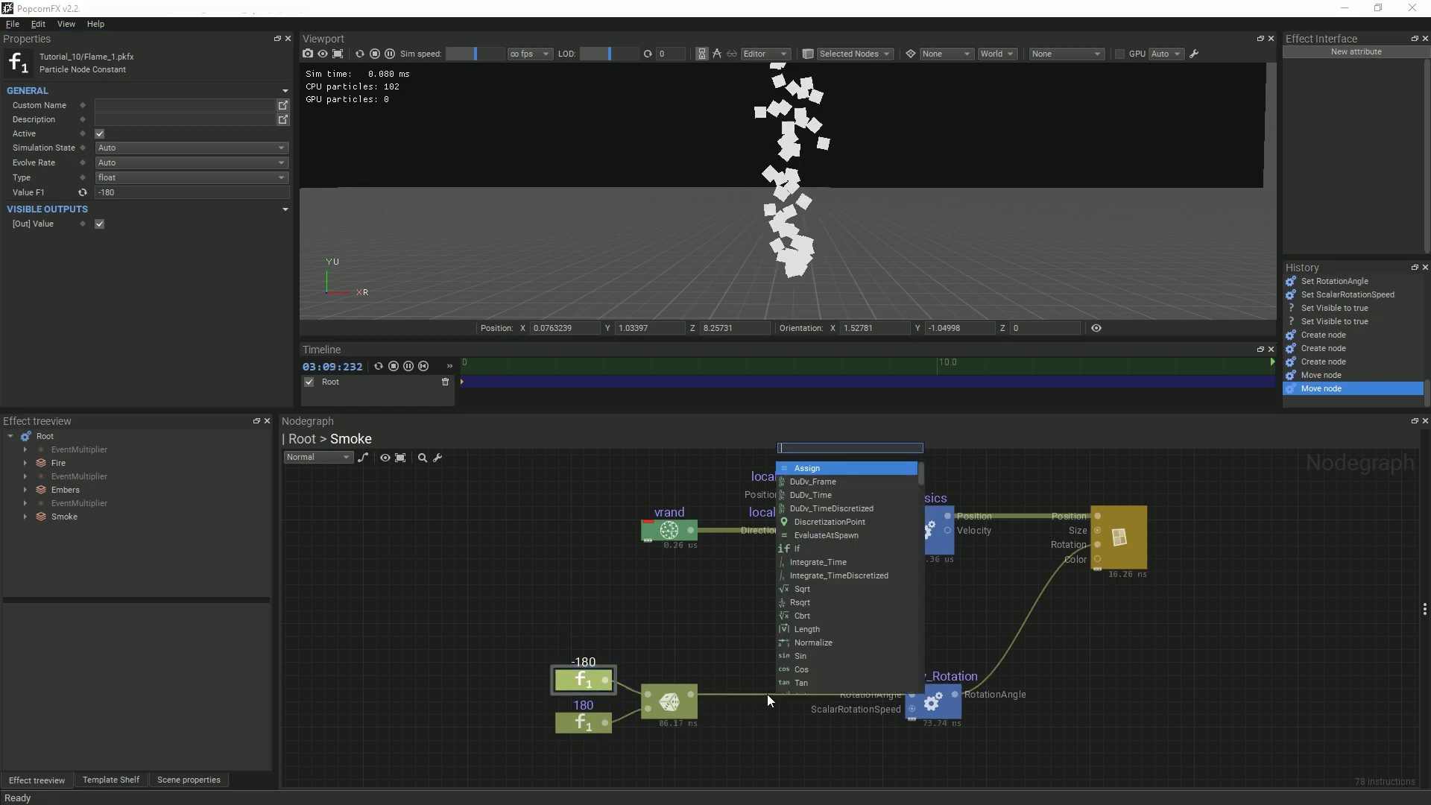
pyautogui.write('degr')
pyautogui.press('Return')
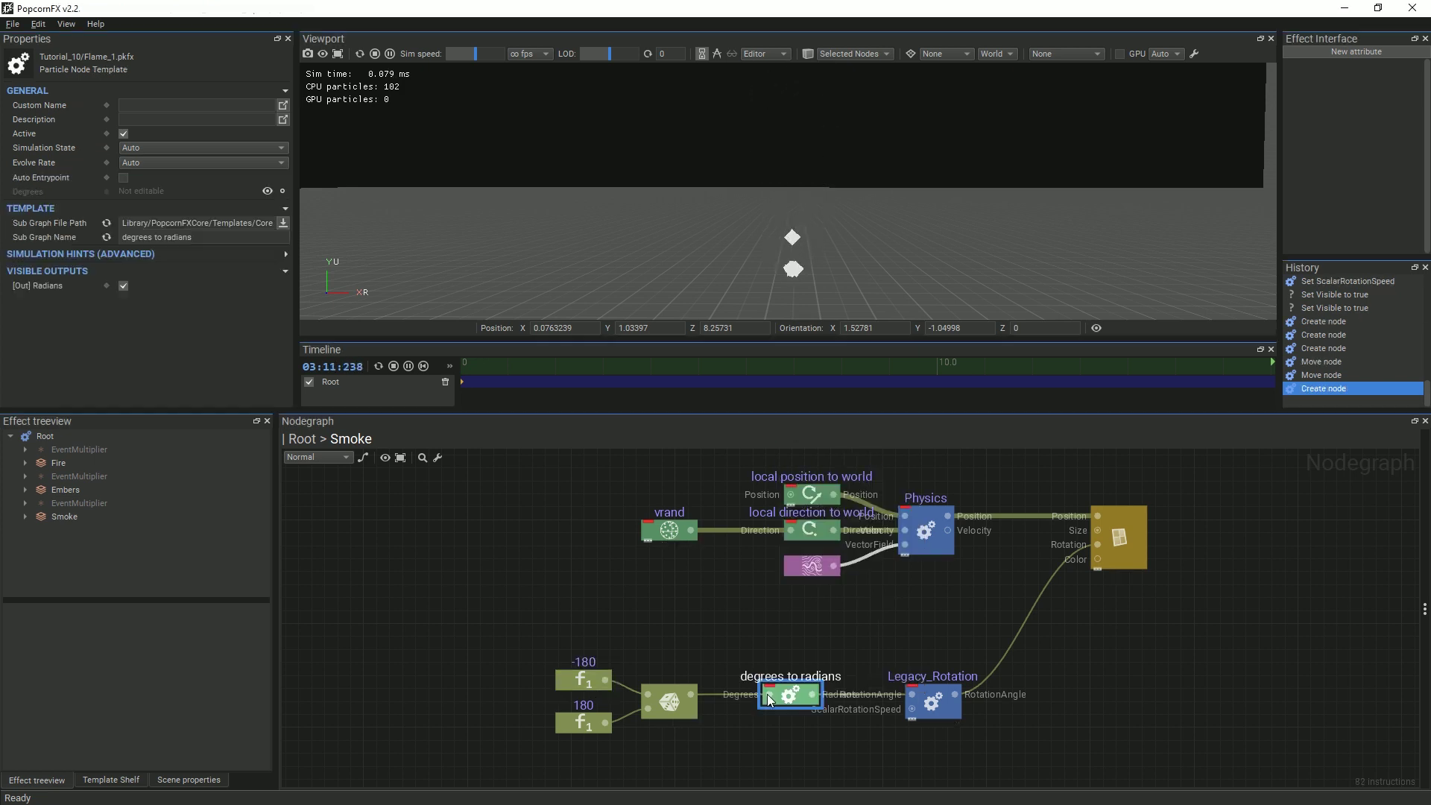
pyautogui.moveTo(792, 698); pyautogui.dragTo(772, 693)
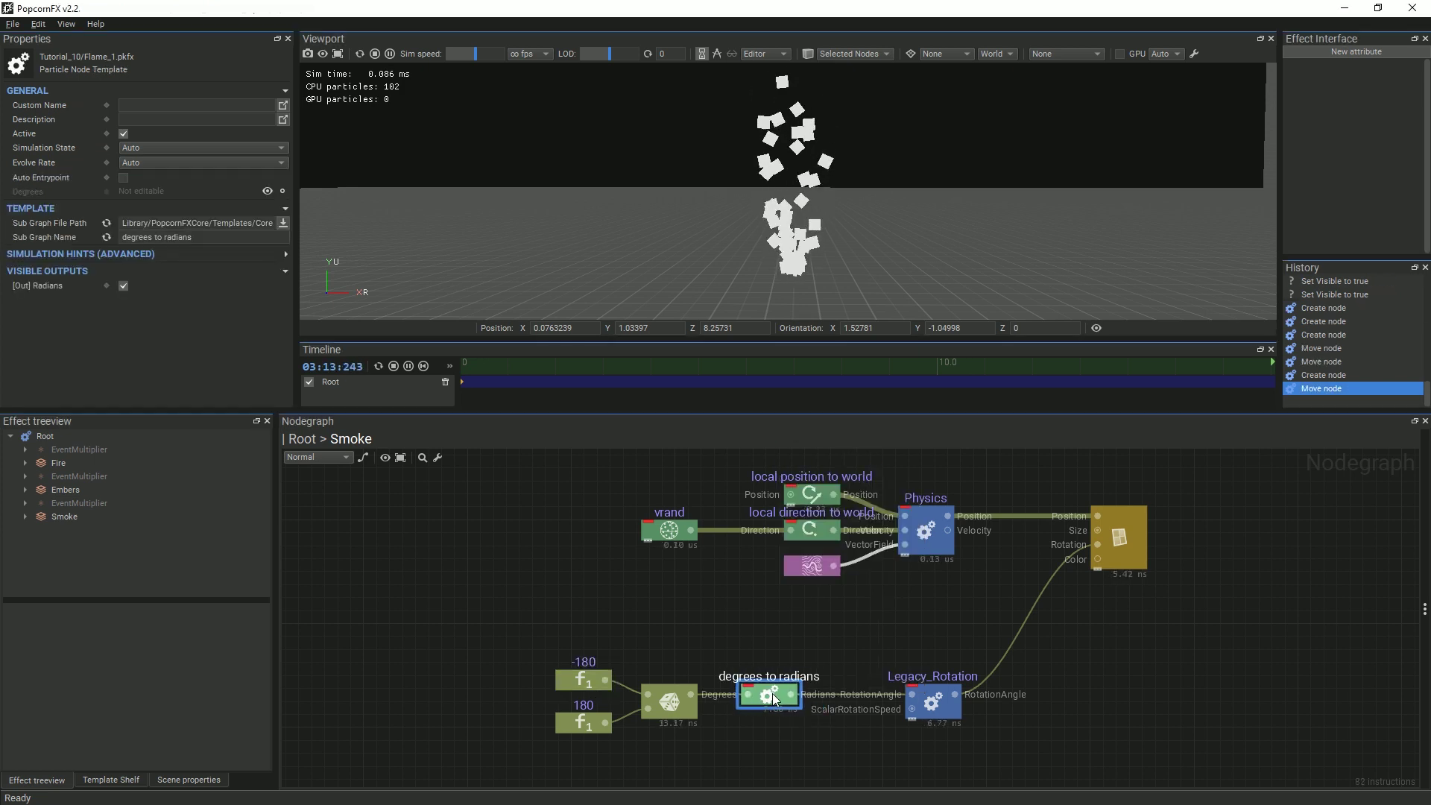
pyautogui.click(940, 702)
pyautogui.moveTo(940, 702); pyautogui.dragTo(933, 702)
pyautogui.moveTo(999, 713); pyautogui.dragTo(959, 696, button='middle')
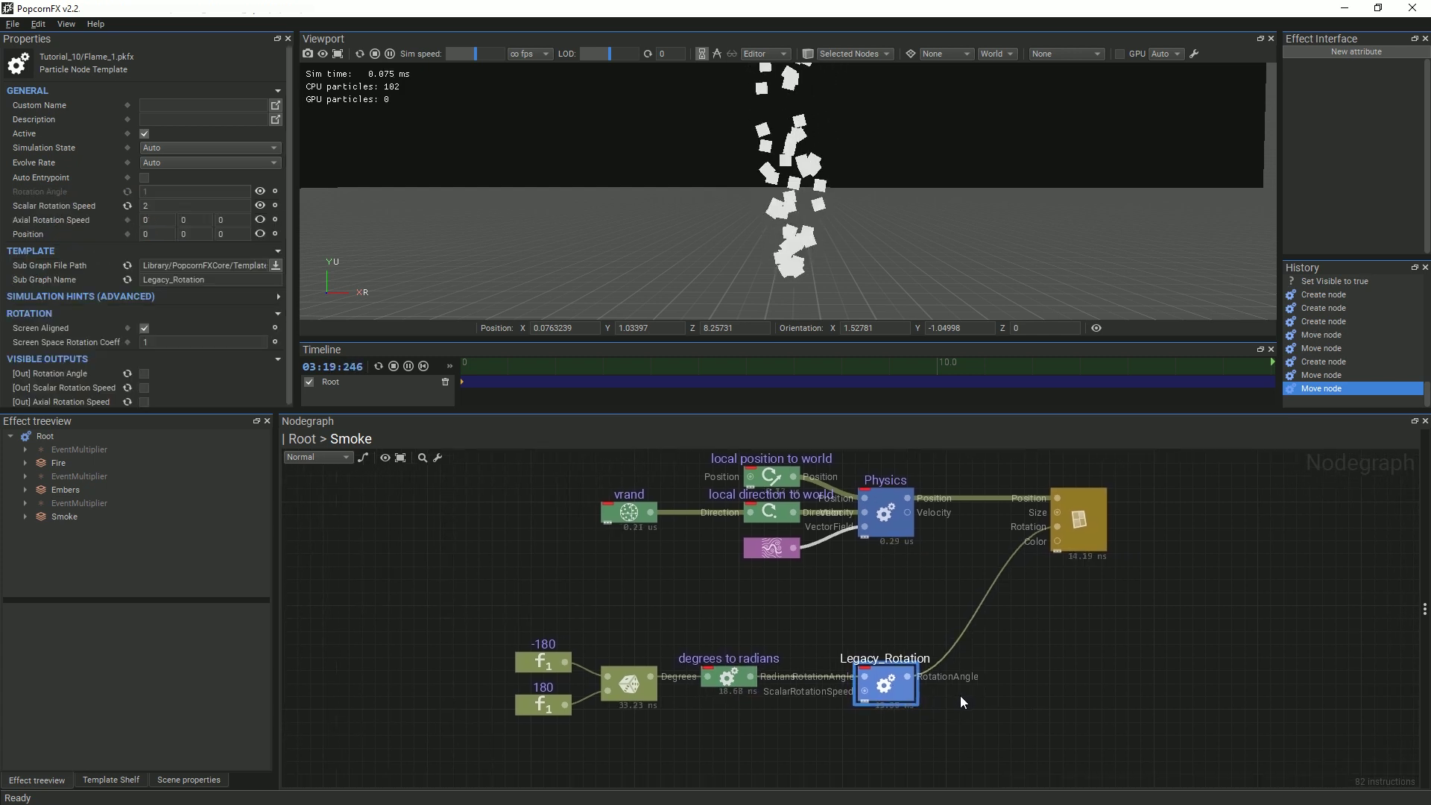
# Feed ScalarRotationSpeed from a Mul node multiplying by a 0.25 float constant
pyautogui.moveTo(864, 690)
pyautogui.mouseDown()
pyautogui.moveTo(753, 676)
pyautogui.moveTo(773, 740)
pyautogui.moveTo(865, 691)
pyautogui.mouseUp()
pyautogui.write('mul')
pyautogui.press('Return')
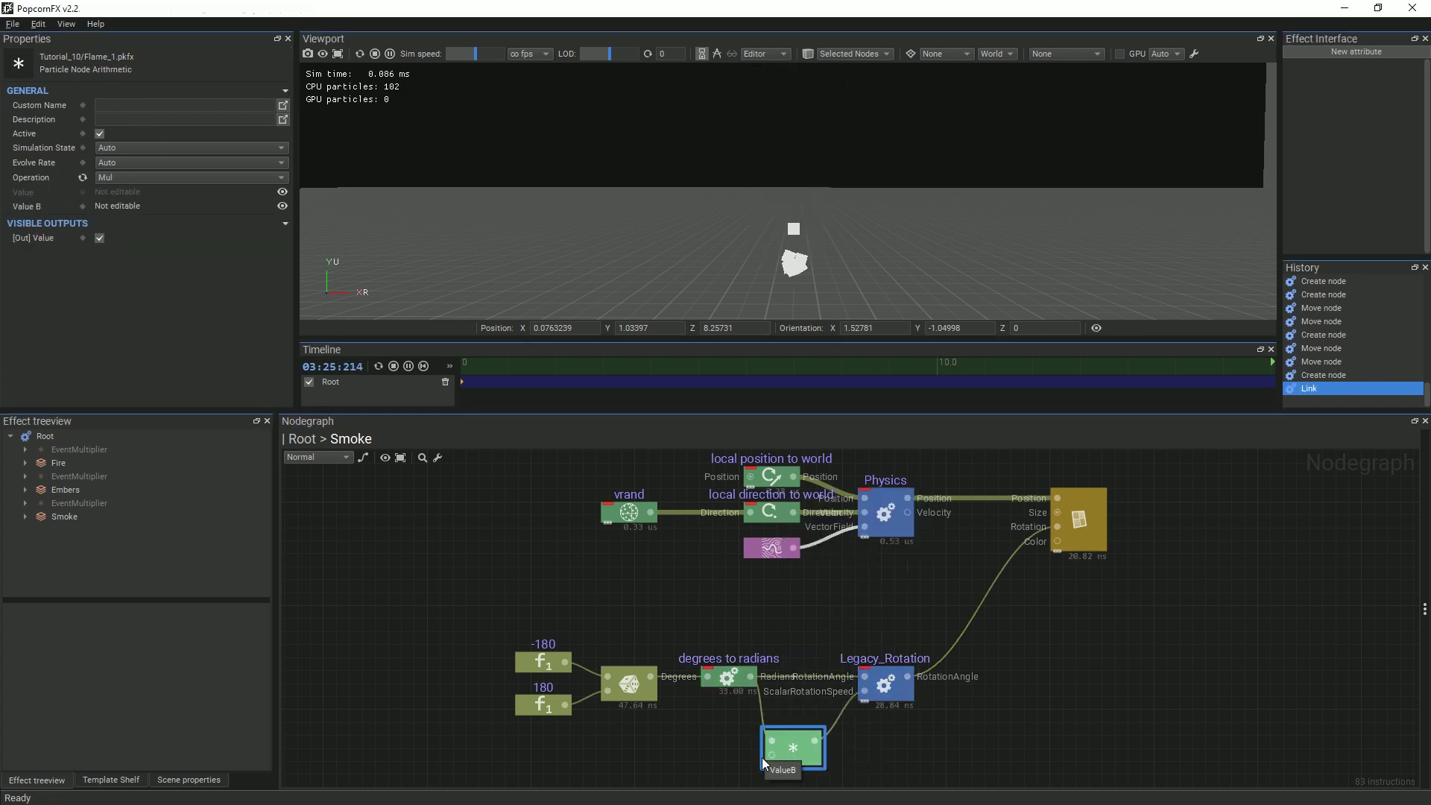
pyautogui.moveTo(718, 753); pyautogui.dragTo(708, 754)
pyautogui.write('0.25')
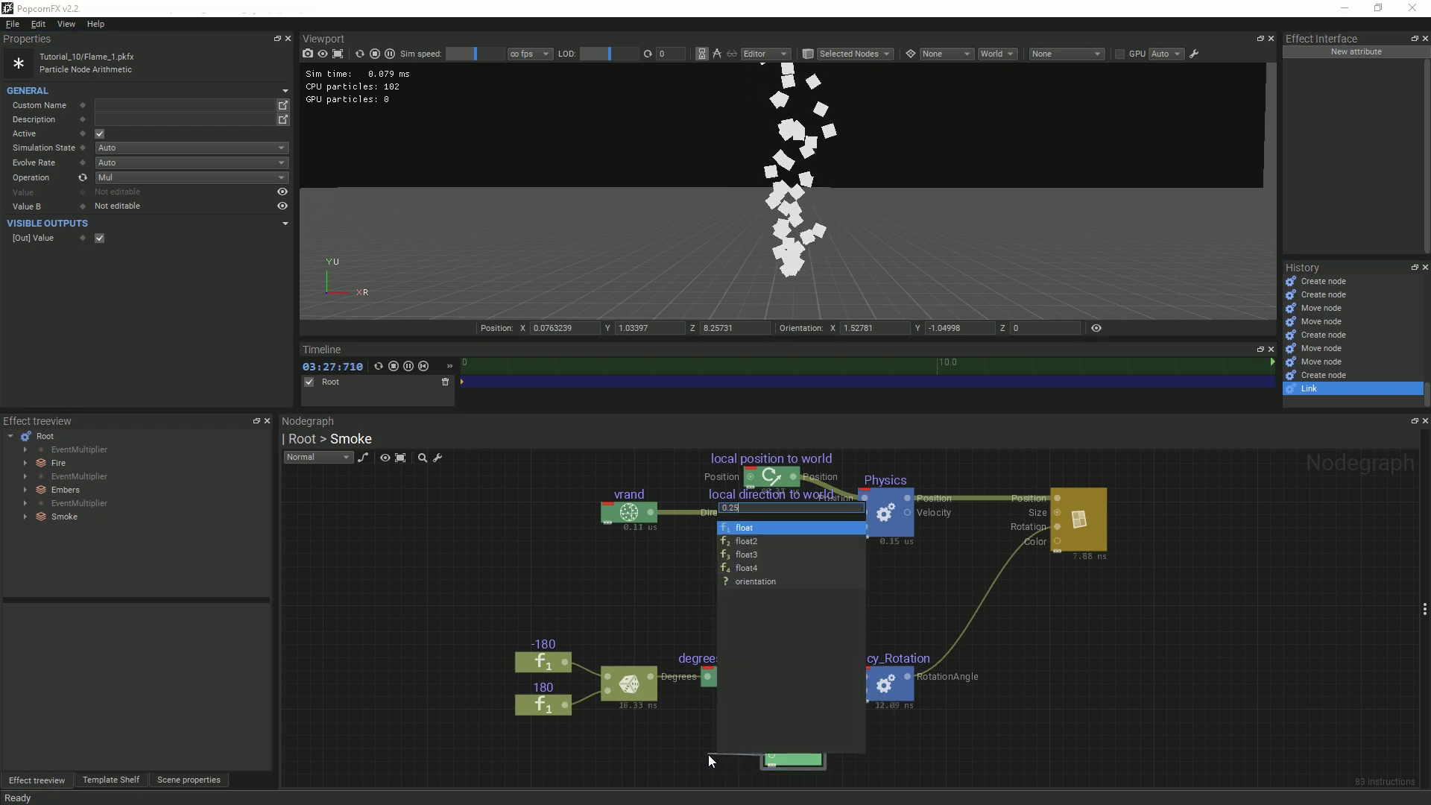
pyautogui.press('Return')
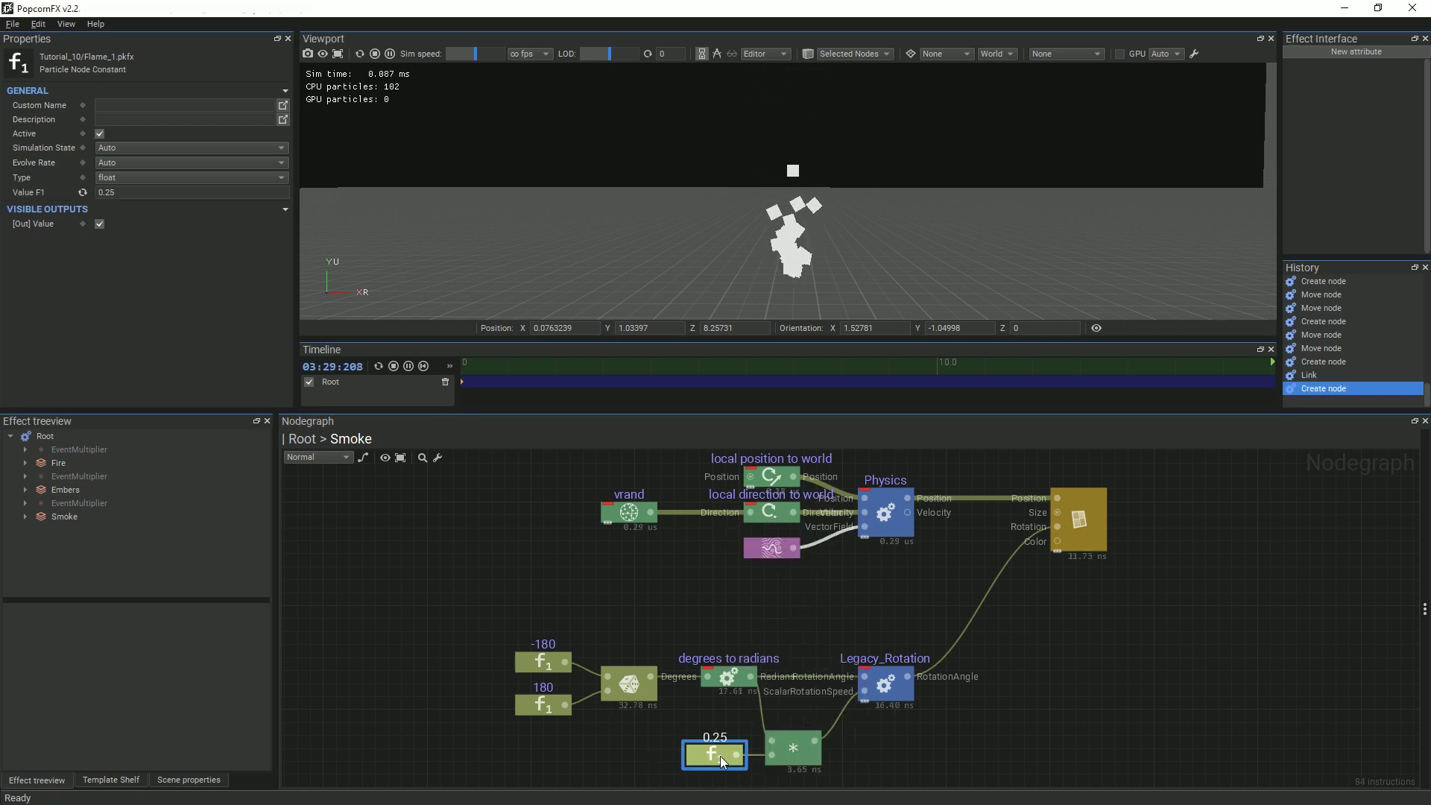
pyautogui.moveTo(795, 749); pyautogui.dragTo(817, 747)
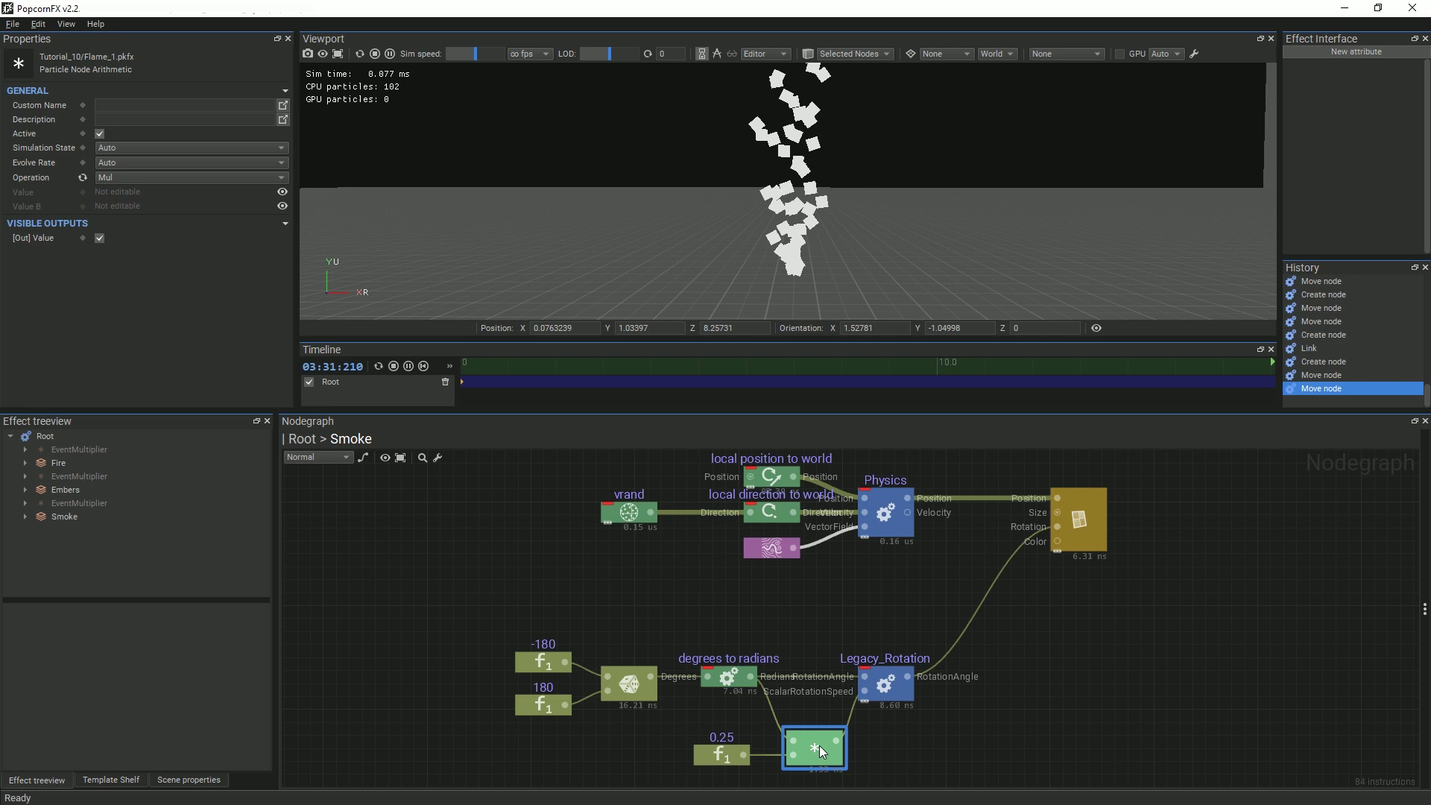
pyautogui.click(717, 749)
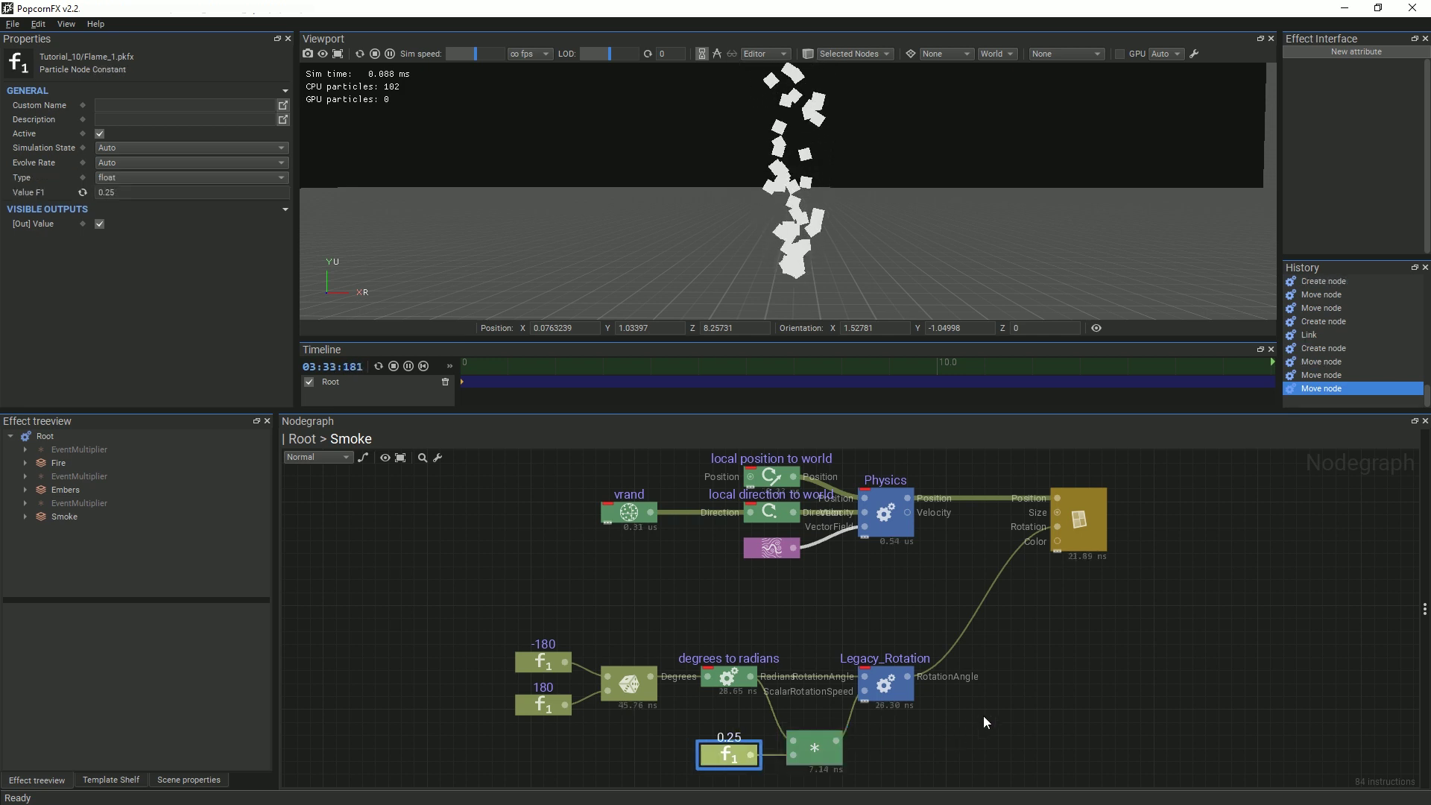
# Drive the billboard Size with a CurveOverTime node fed by a new Curve node
pyautogui.click(1031, 694)
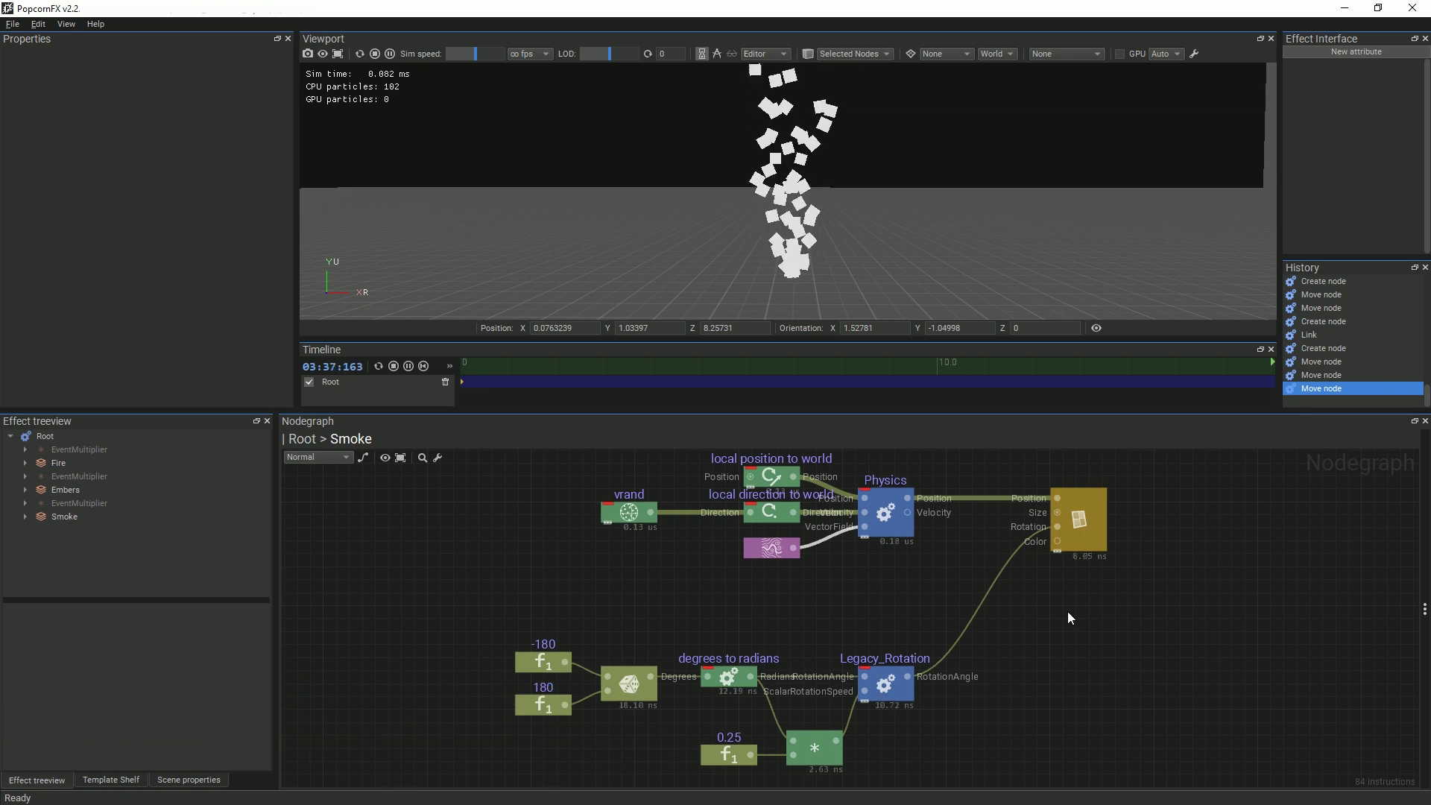
pyautogui.moveTo(1056, 512); pyautogui.dragTo(892, 596)
pyautogui.write('cur')
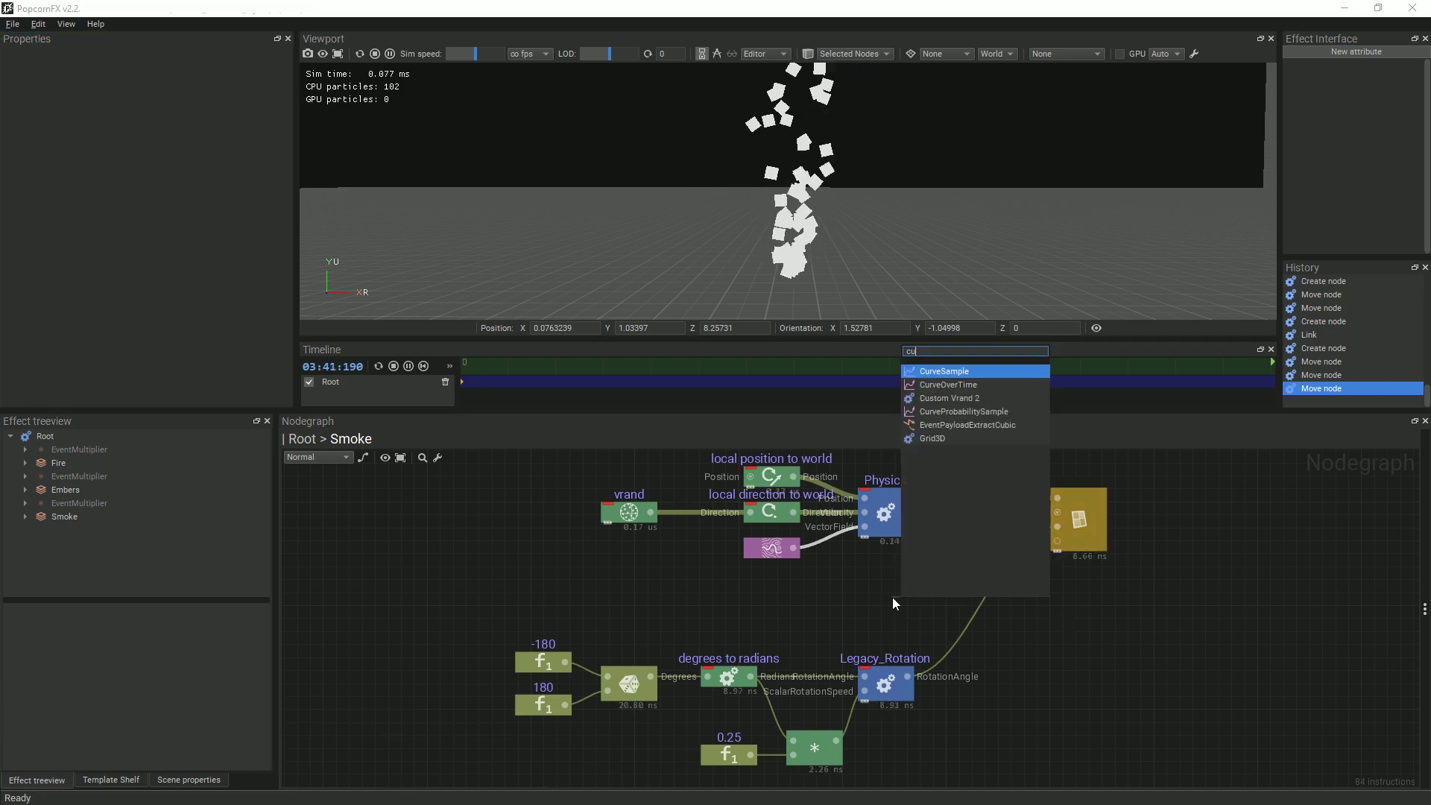
pyautogui.click(949, 384)
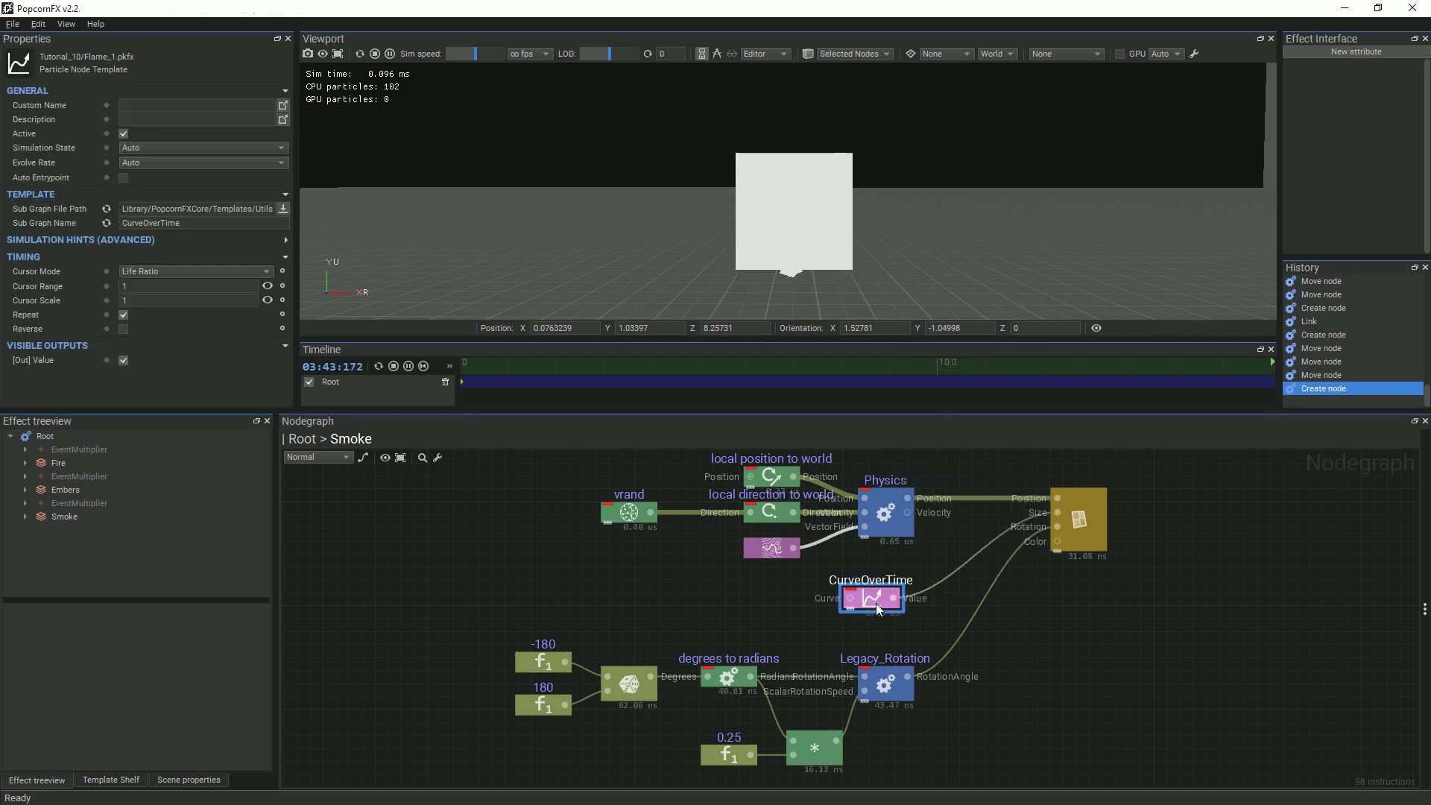
pyautogui.moveTo(888, 614); pyautogui.dragTo(775, 610)
pyautogui.click(829, 386)
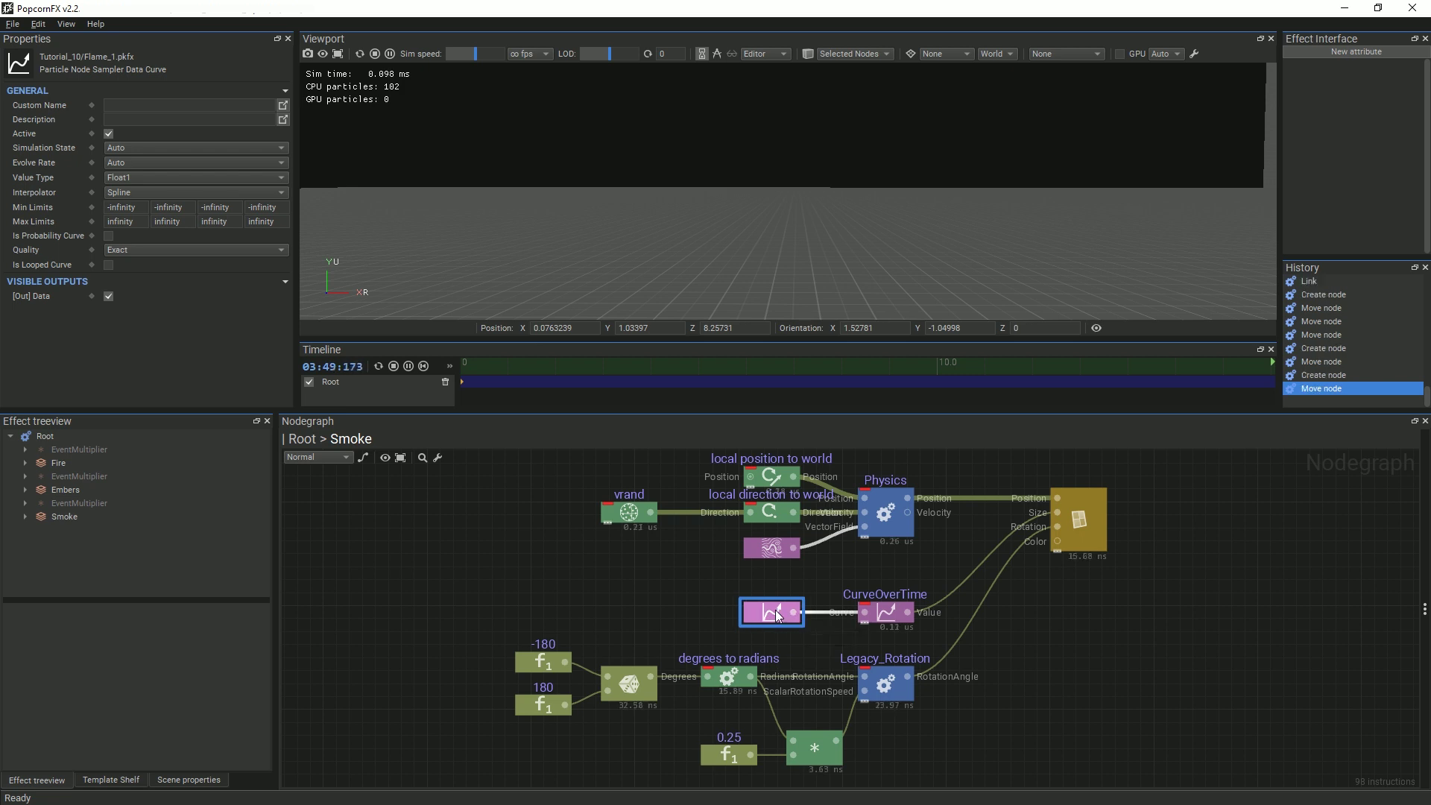
# Set the curve's end key to 1 and go back to the Smoke graph
pyautogui.doubleClick(775, 609)
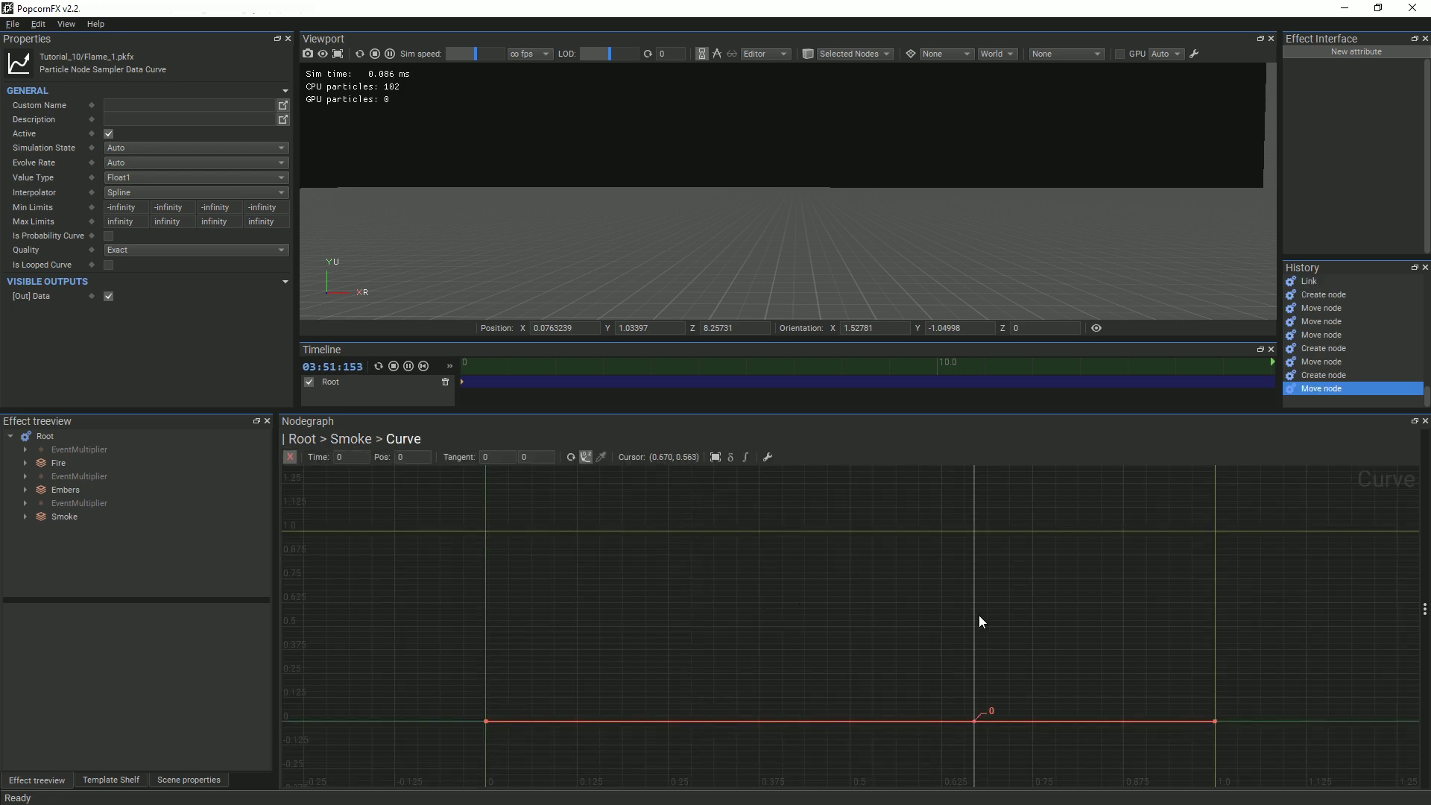
pyautogui.moveTo(1055, 624); pyautogui.dragTo(1265, 724)
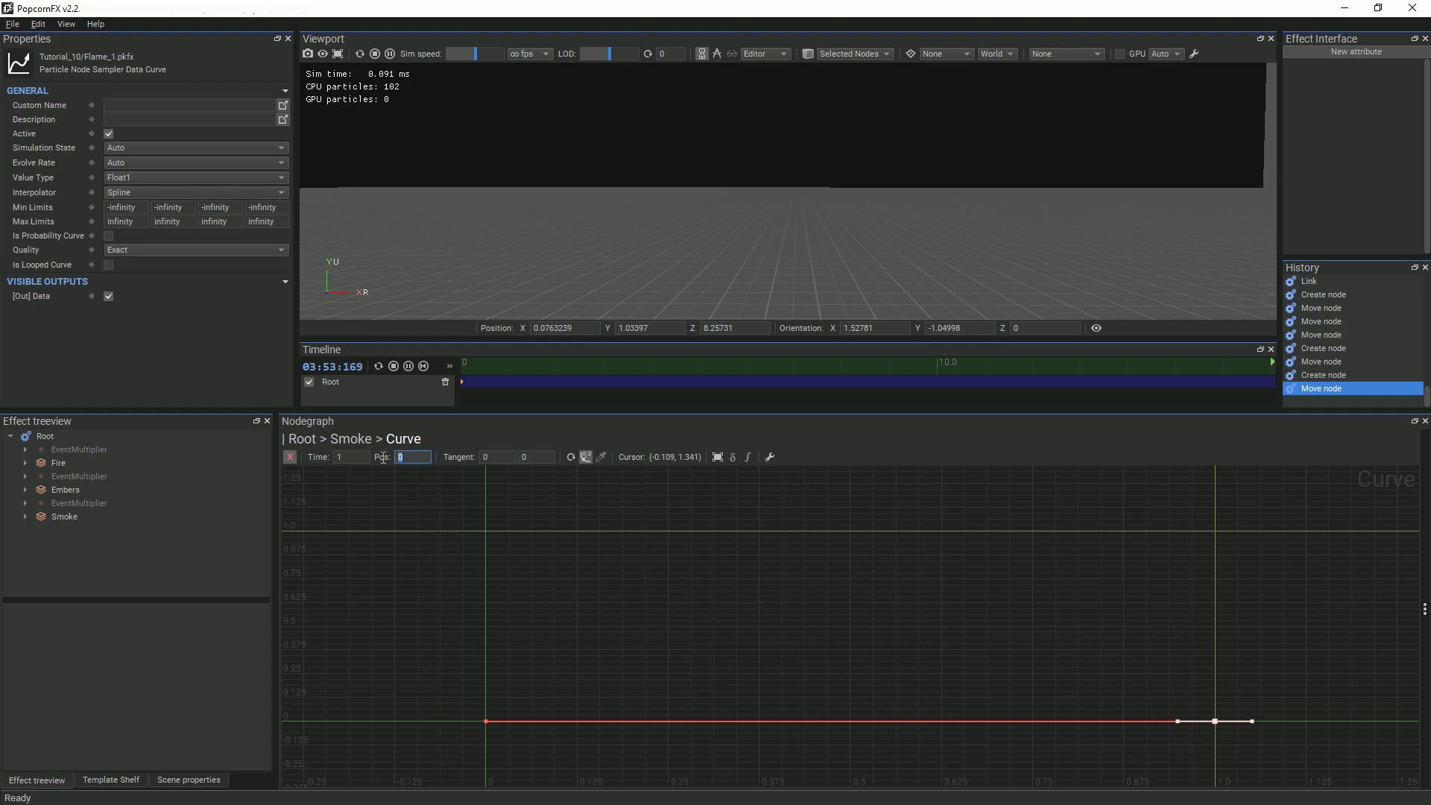
pyautogui.write('1')
pyautogui.press('Return')
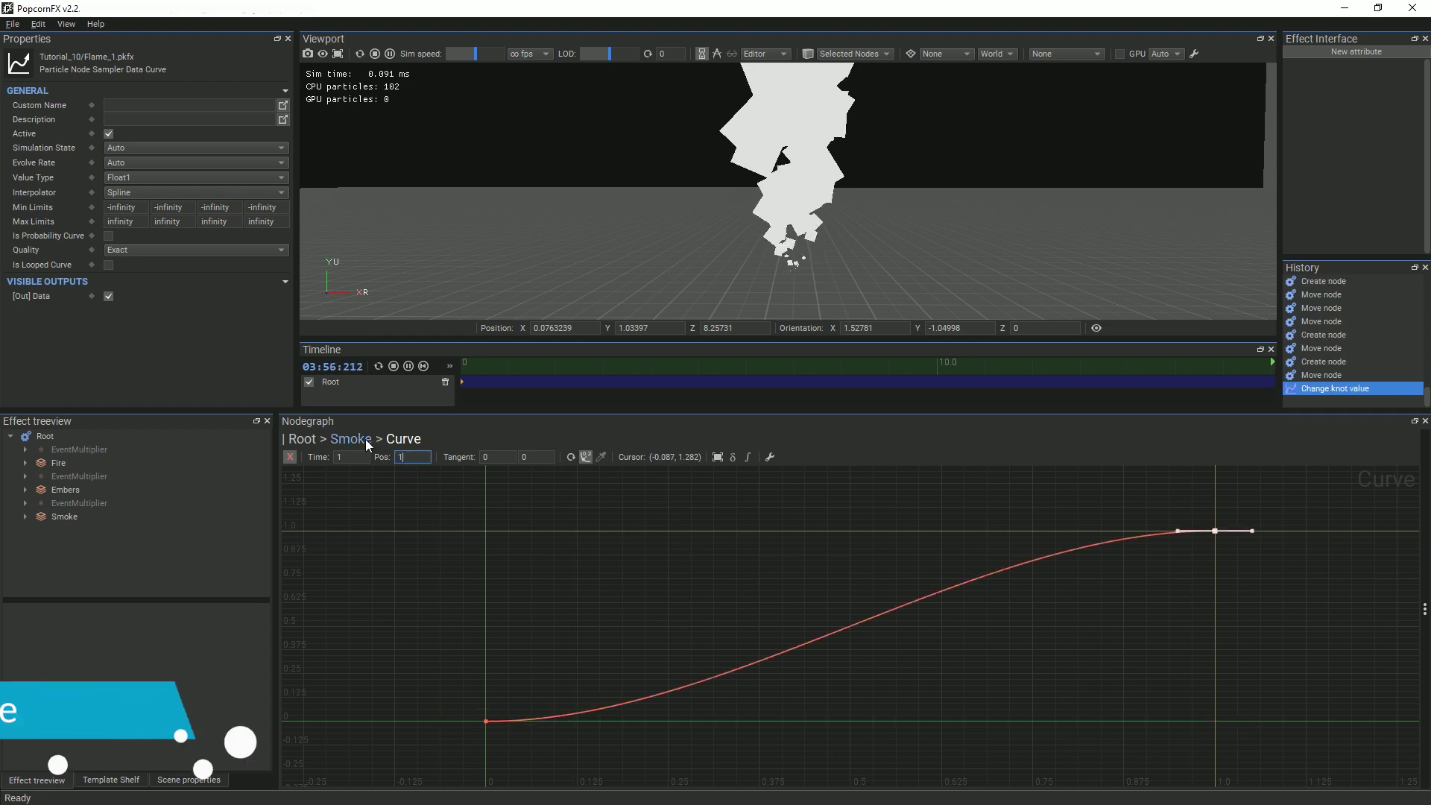
pyautogui.click(363, 439)
# Set the Smoke renderer's Diffuse Map to Flames.png
pyautogui.click(1078, 522)
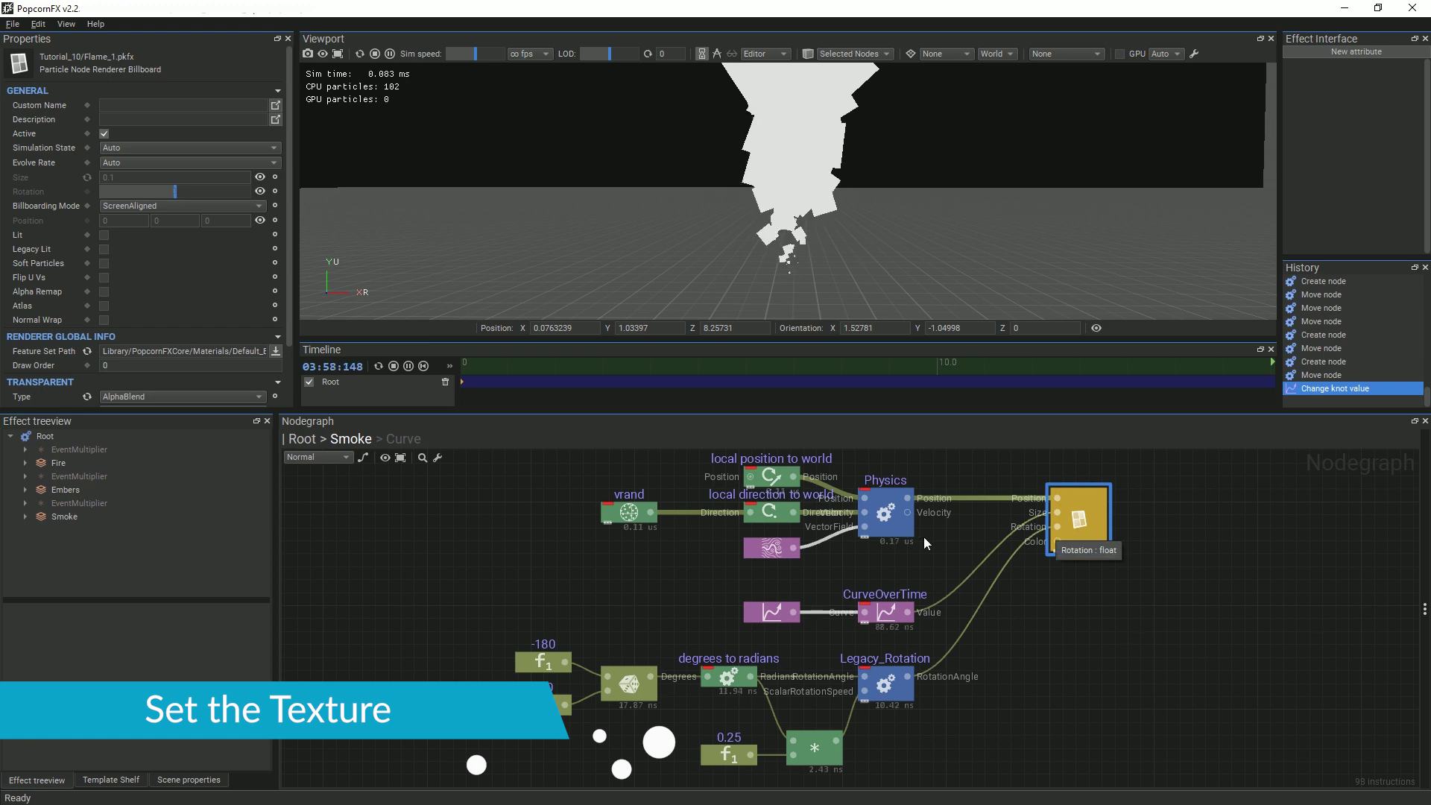
pyautogui.scroll(-2, 186, 251)
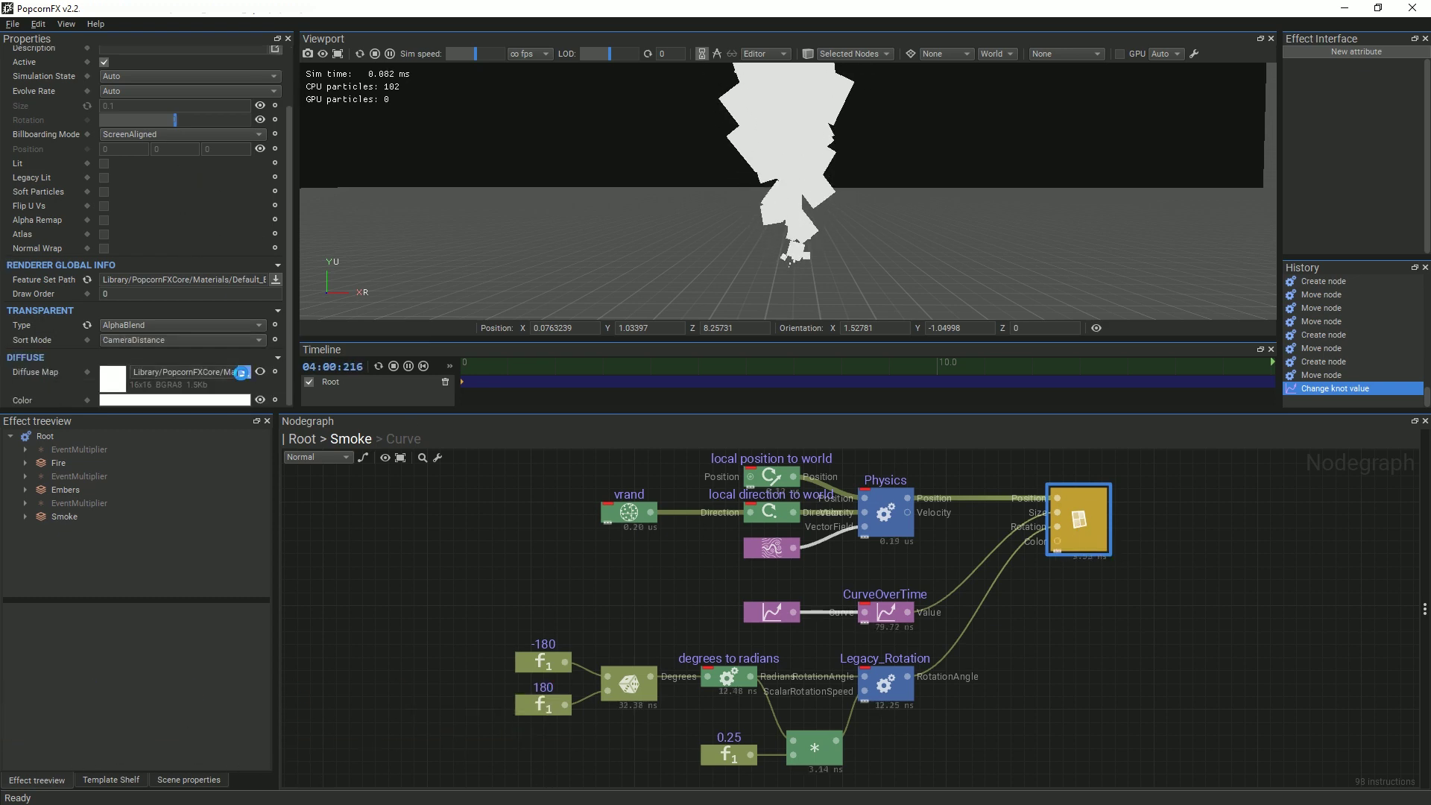
pyautogui.click(244, 372)
pyautogui.click(497, 231)
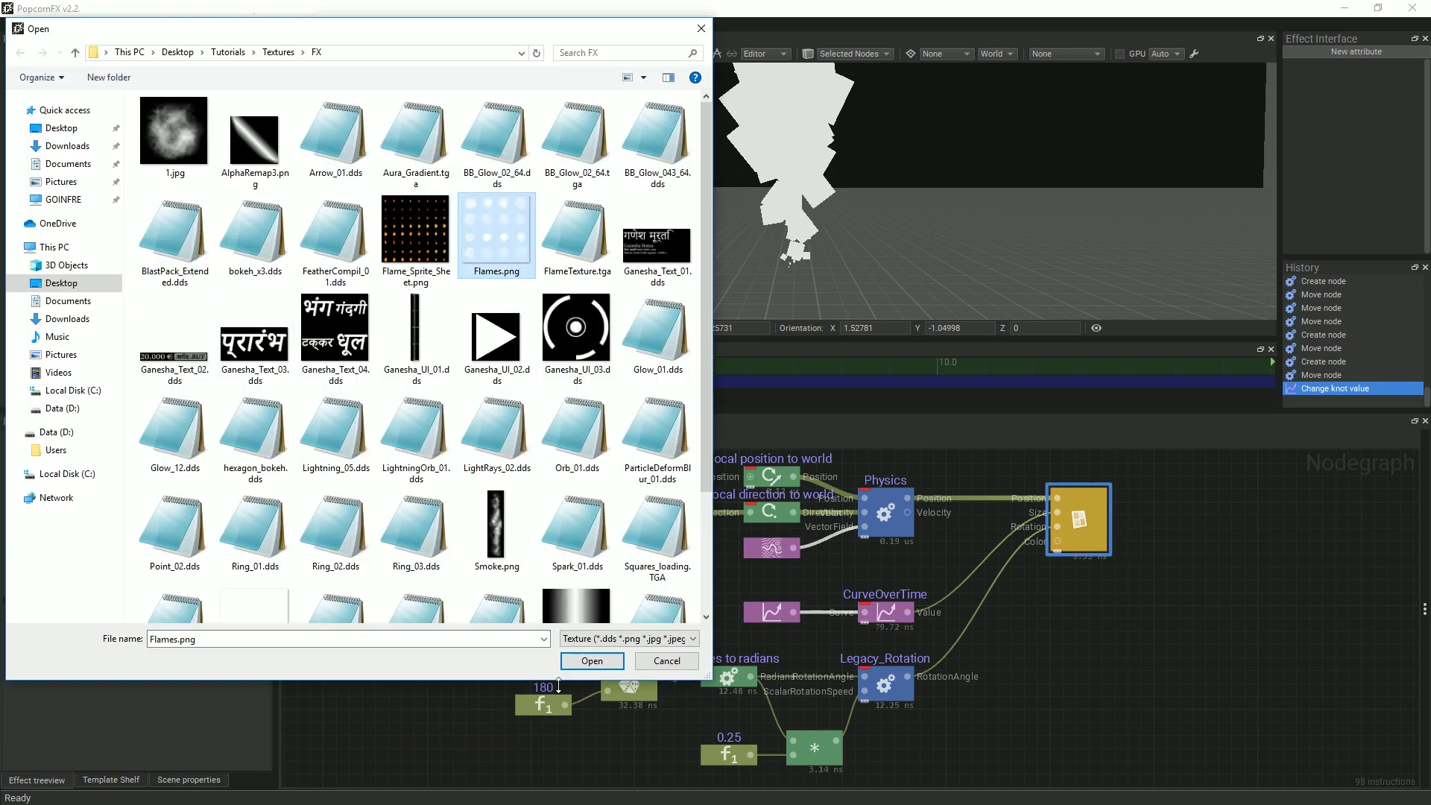
pyautogui.click(592, 660)
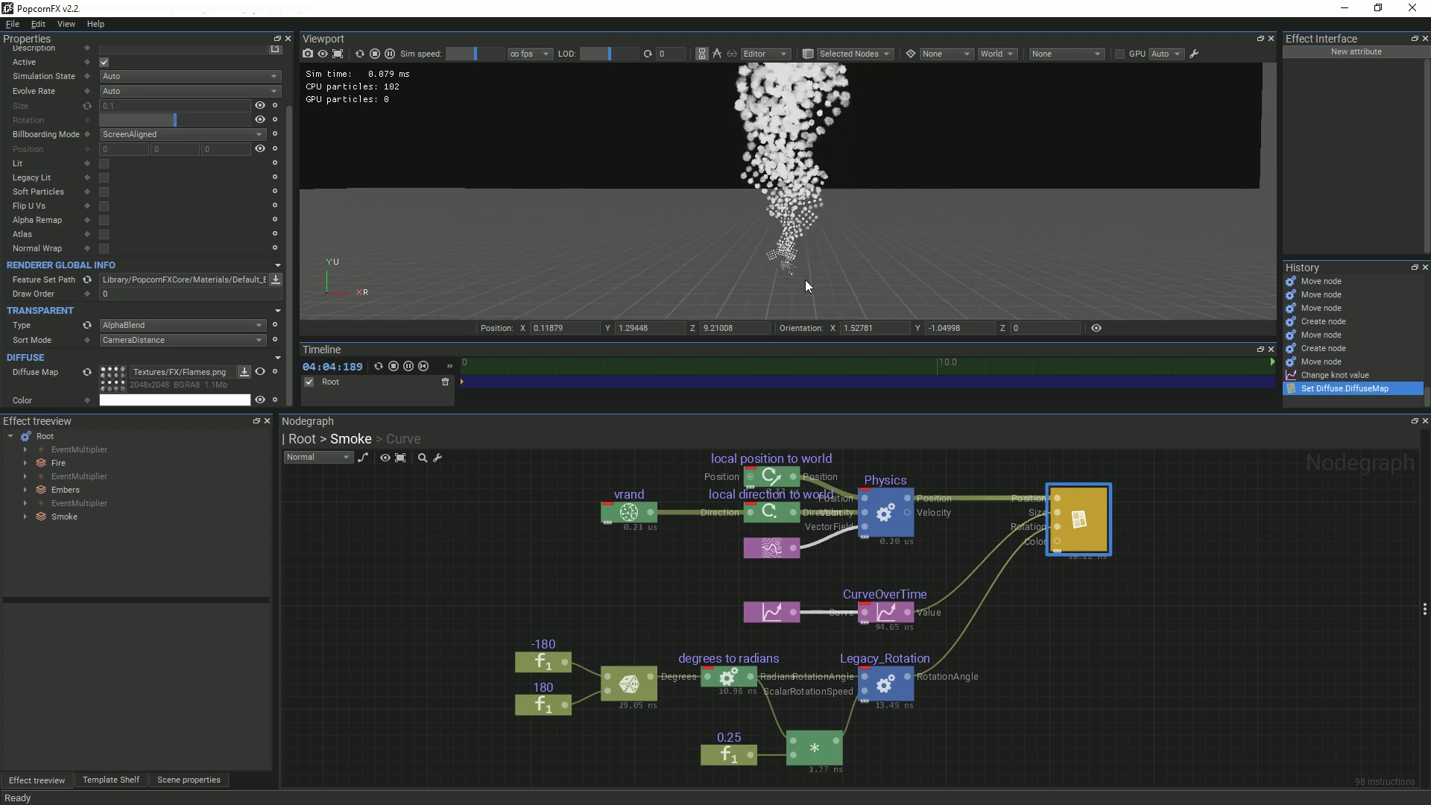
# Enable Atlas with a 4 × 4 subdivision
pyautogui.click(104, 234)
pyautogui.scroll(-2, 103, 234)
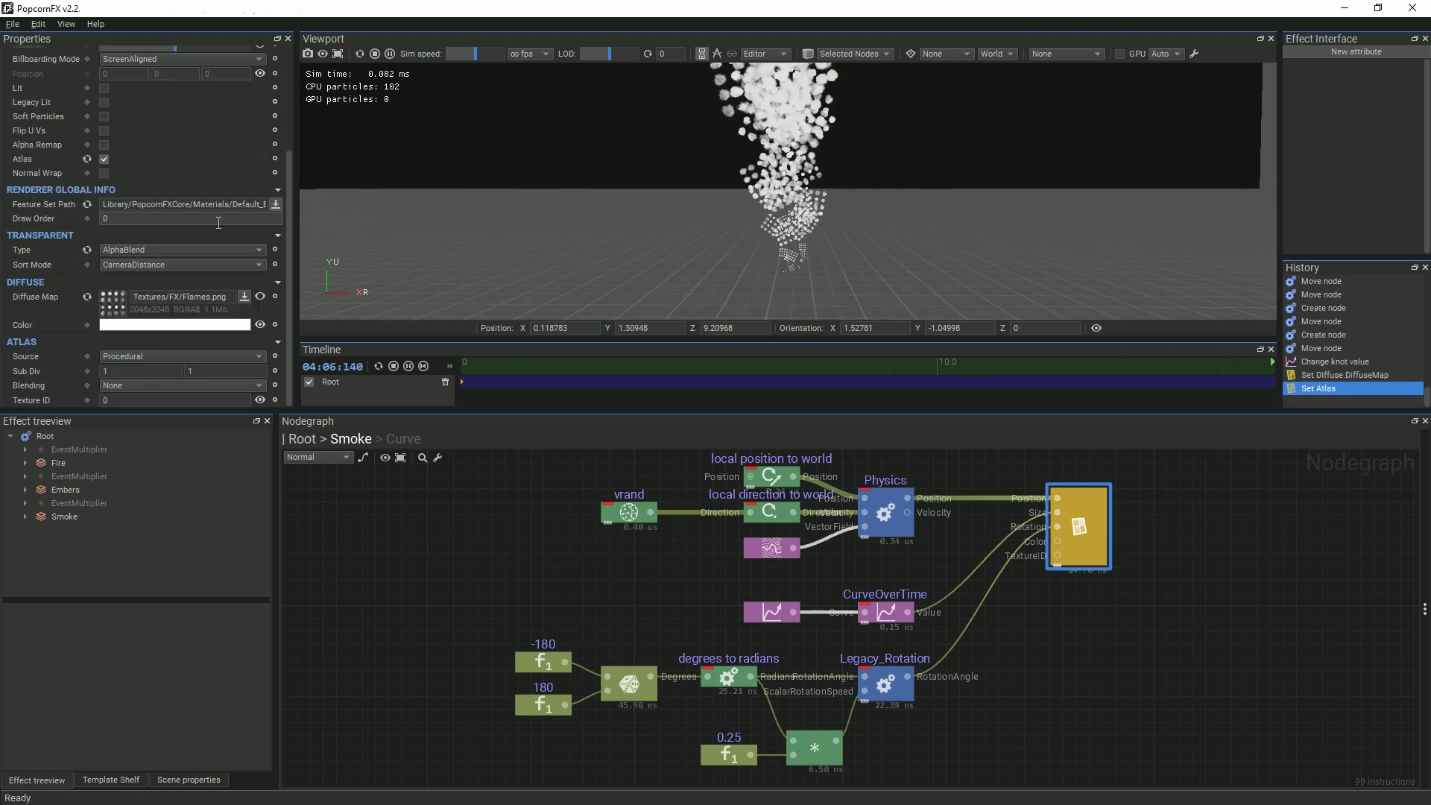
pyautogui.click(95, 370)
pyautogui.write('4')
pyautogui.click(201, 371)
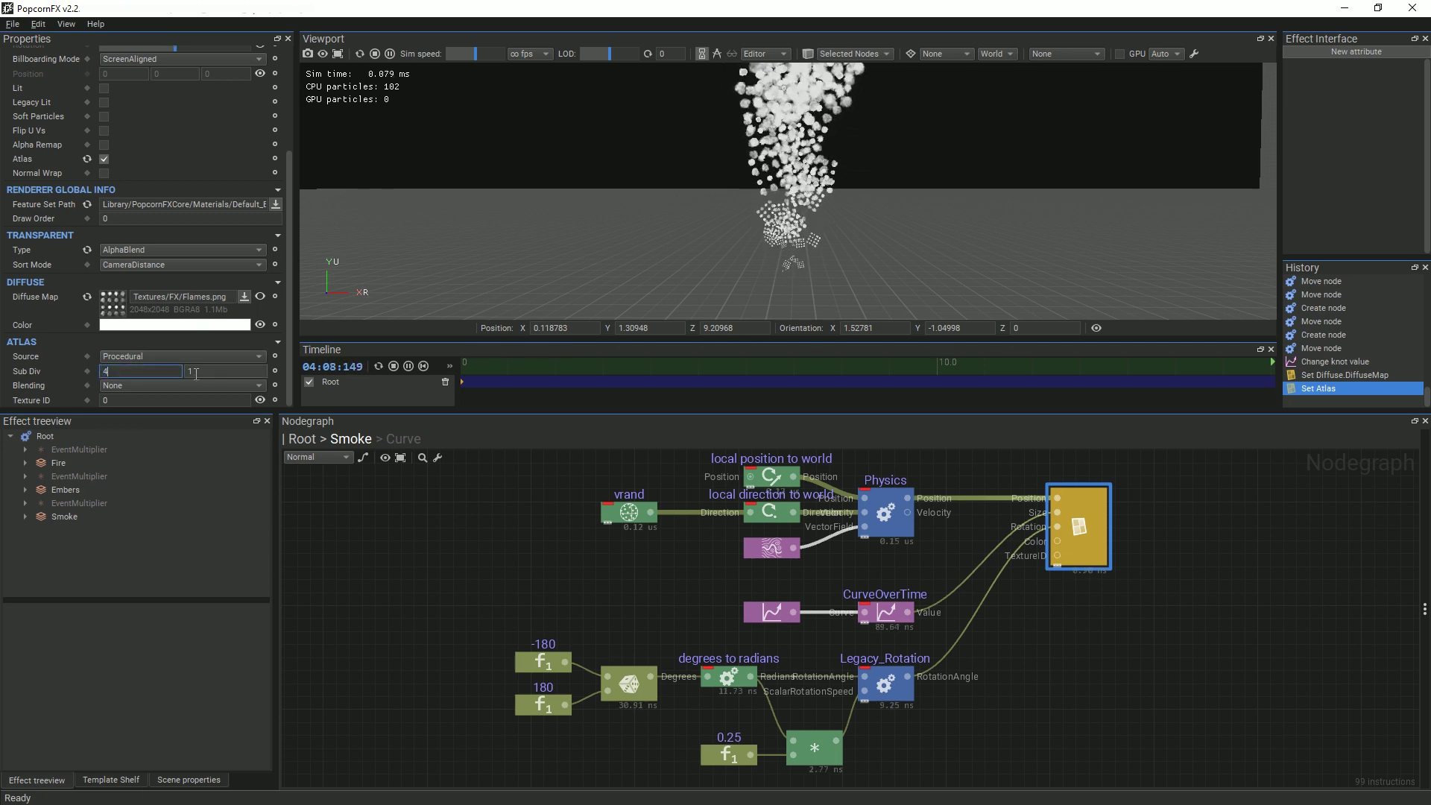
pyautogui.write('4')
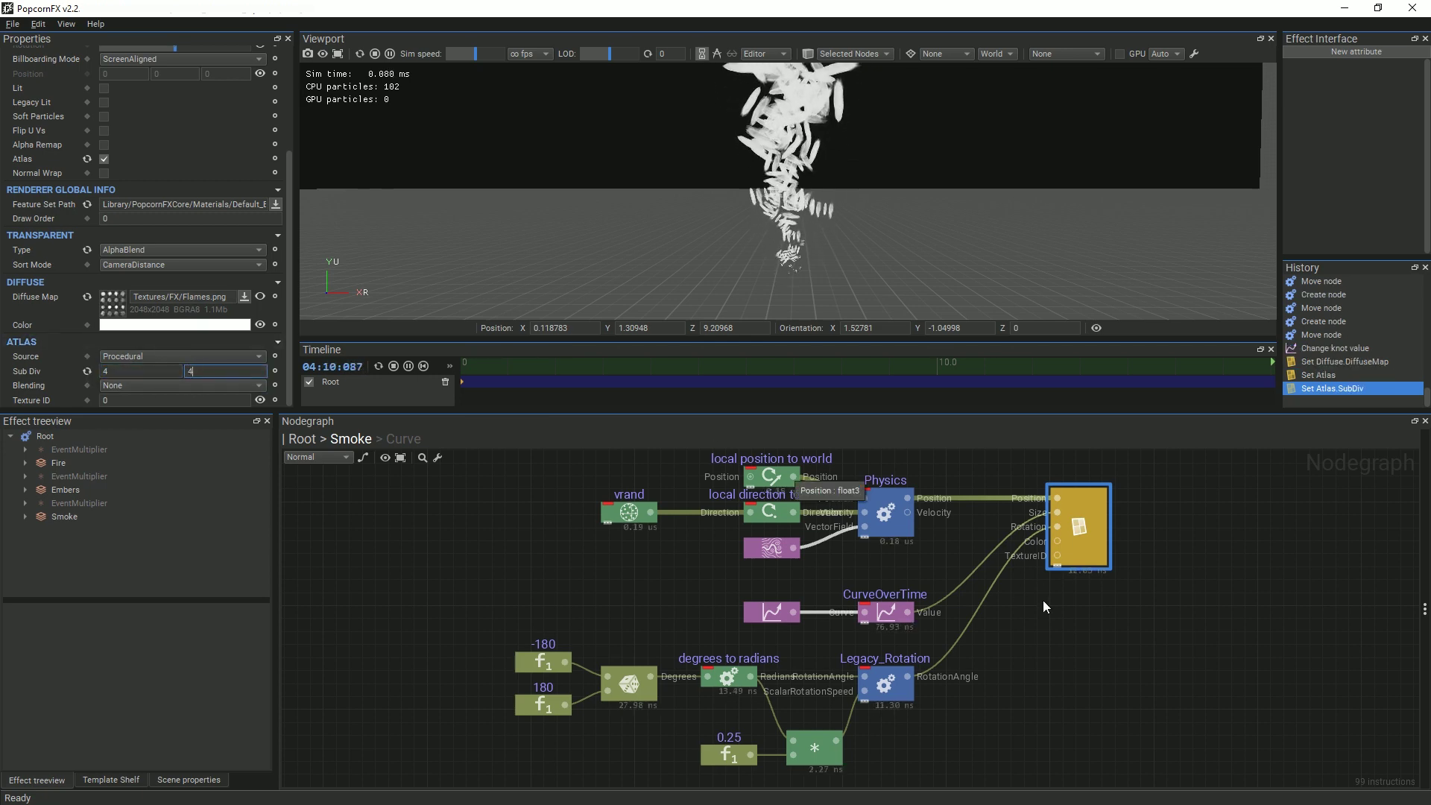
pyautogui.press('Return')
pyautogui.click(1071, 607)
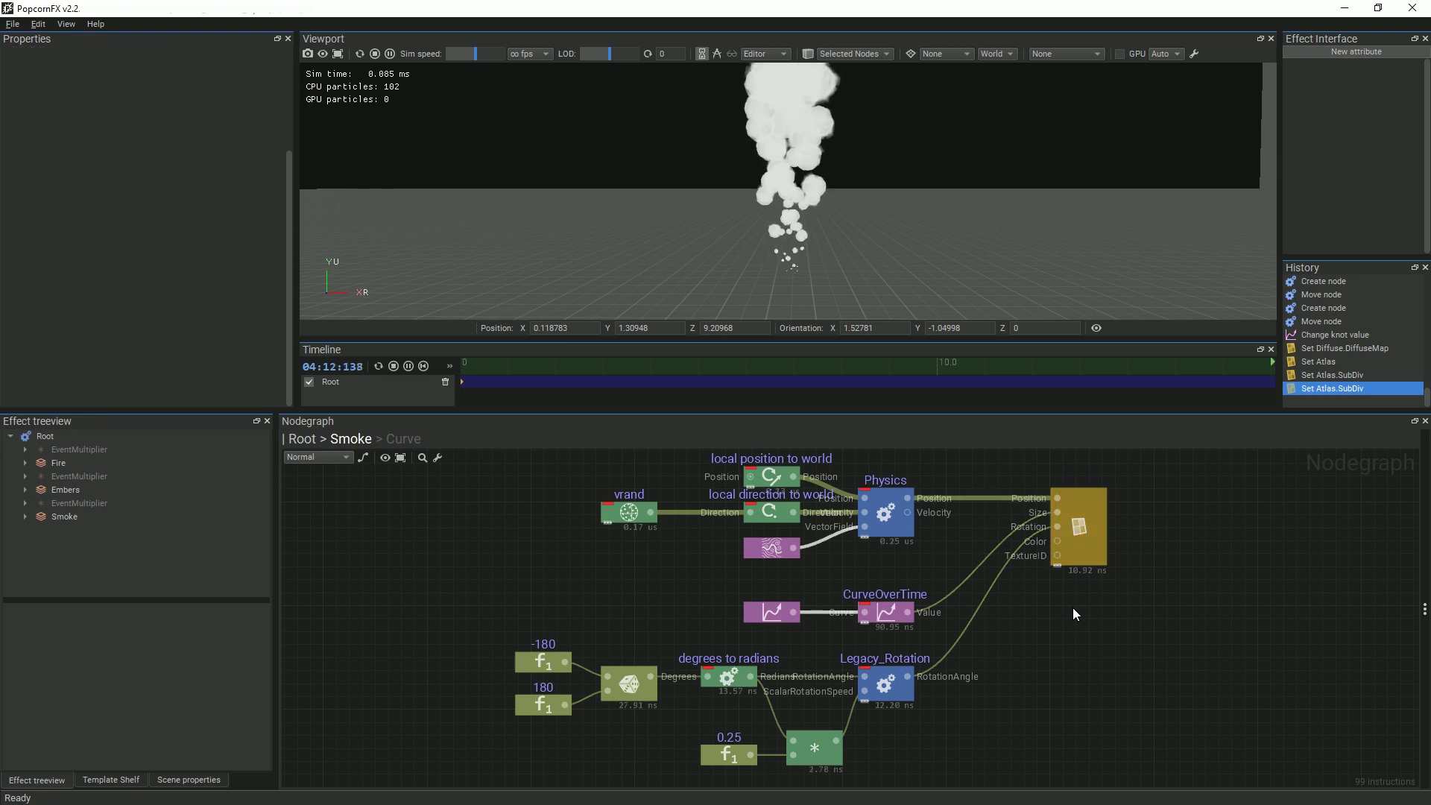
# Create a Rand node feeding the Smoke renderer's TextureID input
pyautogui.scroll(-2, 1084, 636)
pyautogui.moveTo(1107, 621); pyautogui.dragTo(1101, 609, button='middle')
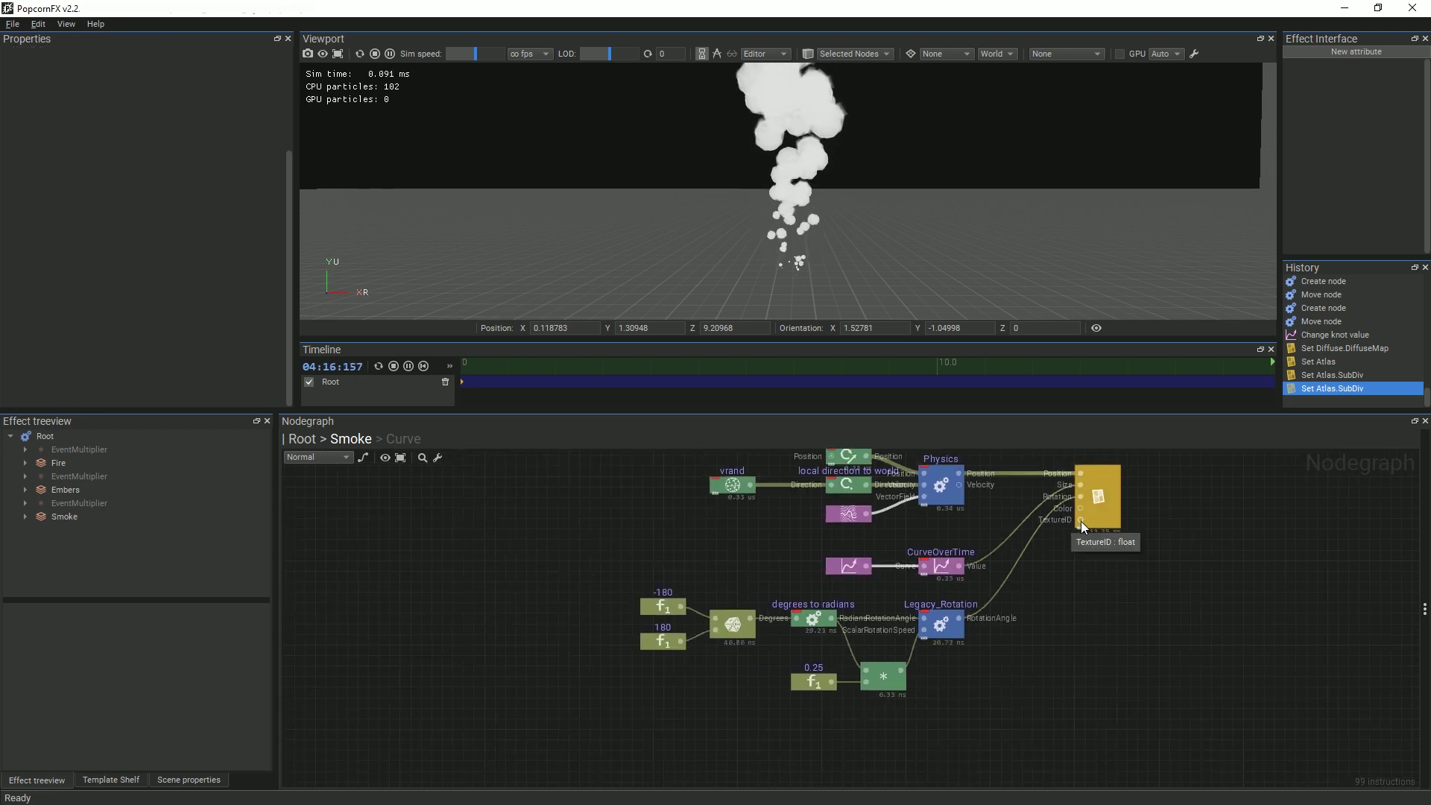
pyautogui.moveTo(1080, 521); pyautogui.dragTo(960, 775)
pyautogui.write('ran')
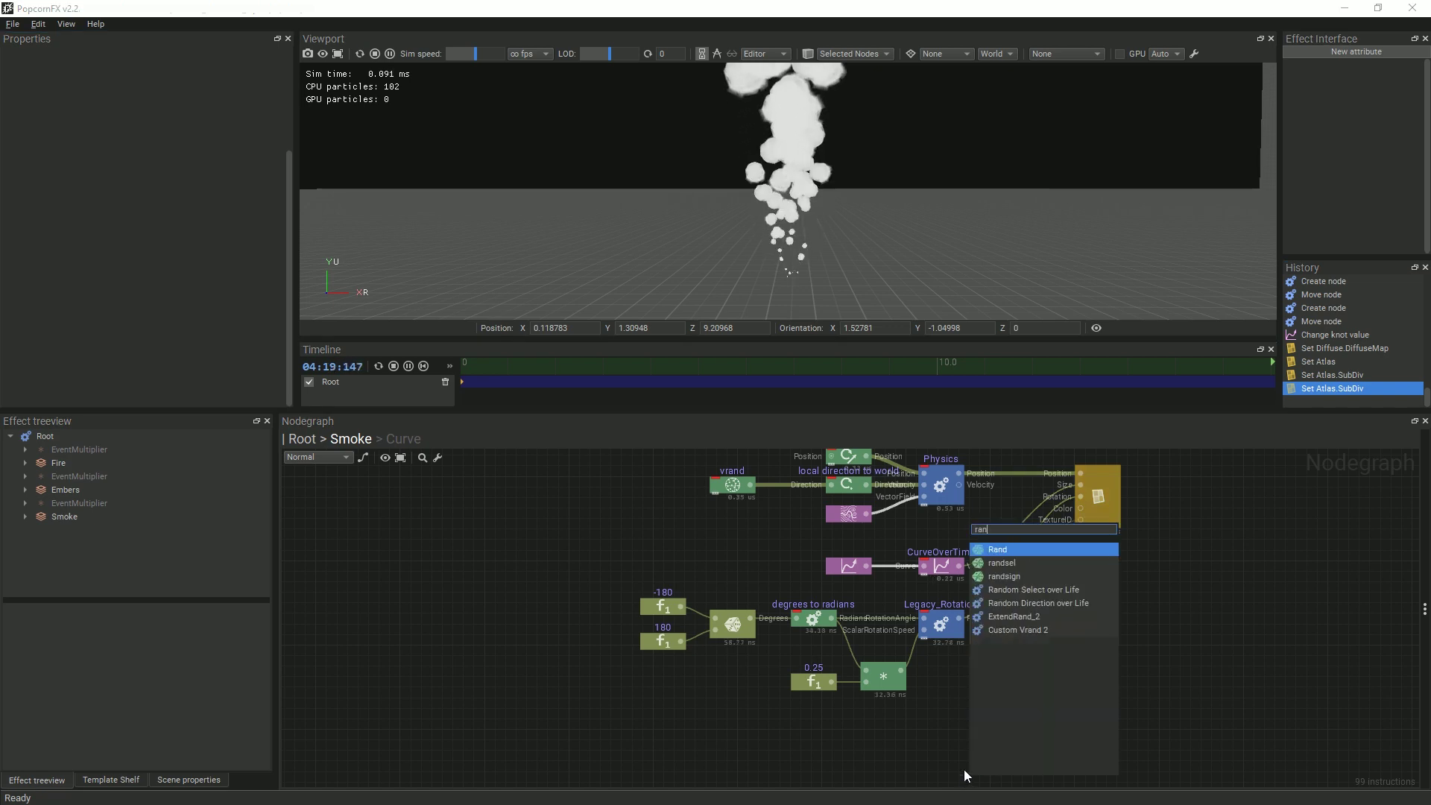
pyautogui.press('Return')
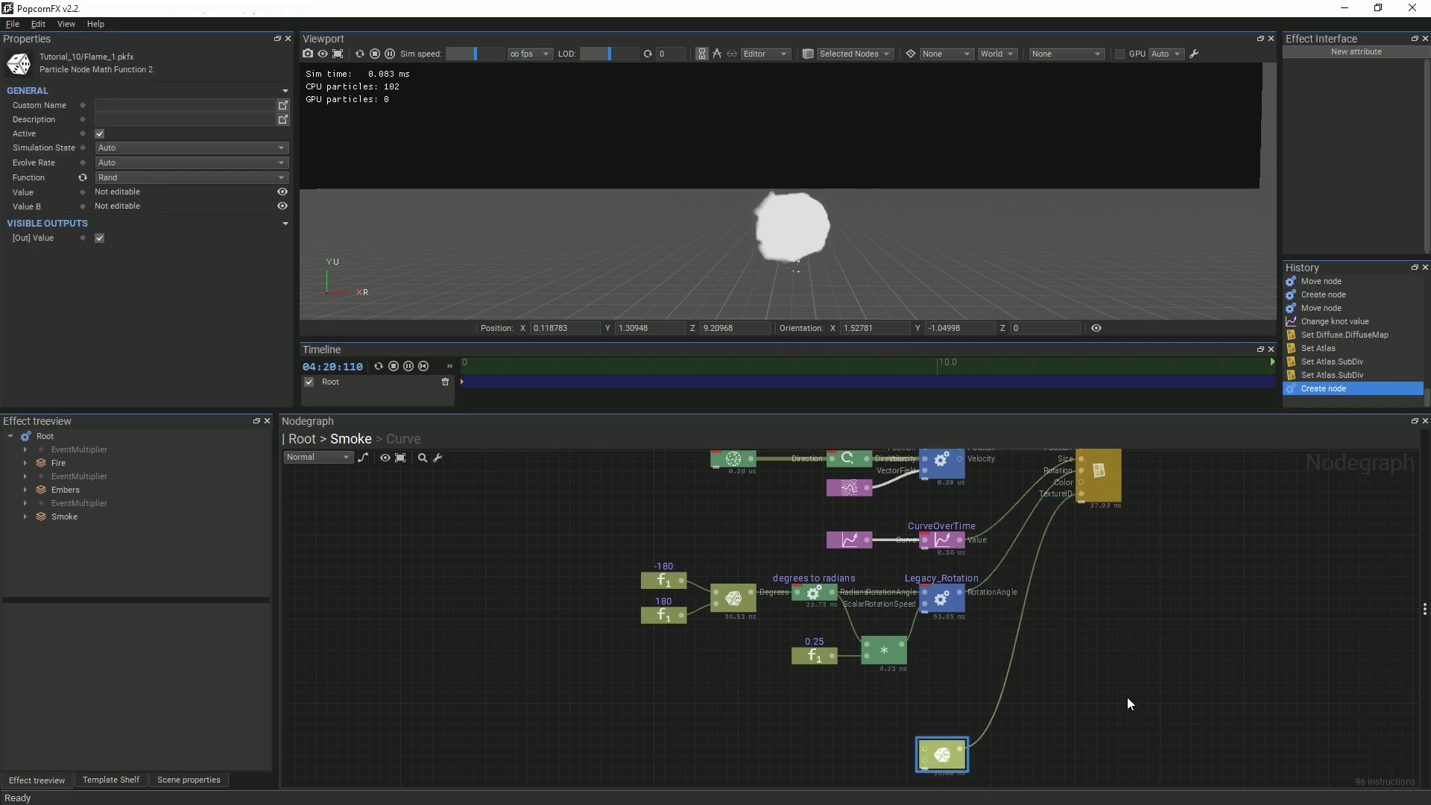
# Wire float constants 3 and 7 into the Rand node's min and max inputs
pyautogui.scroll(1, 947, 726)
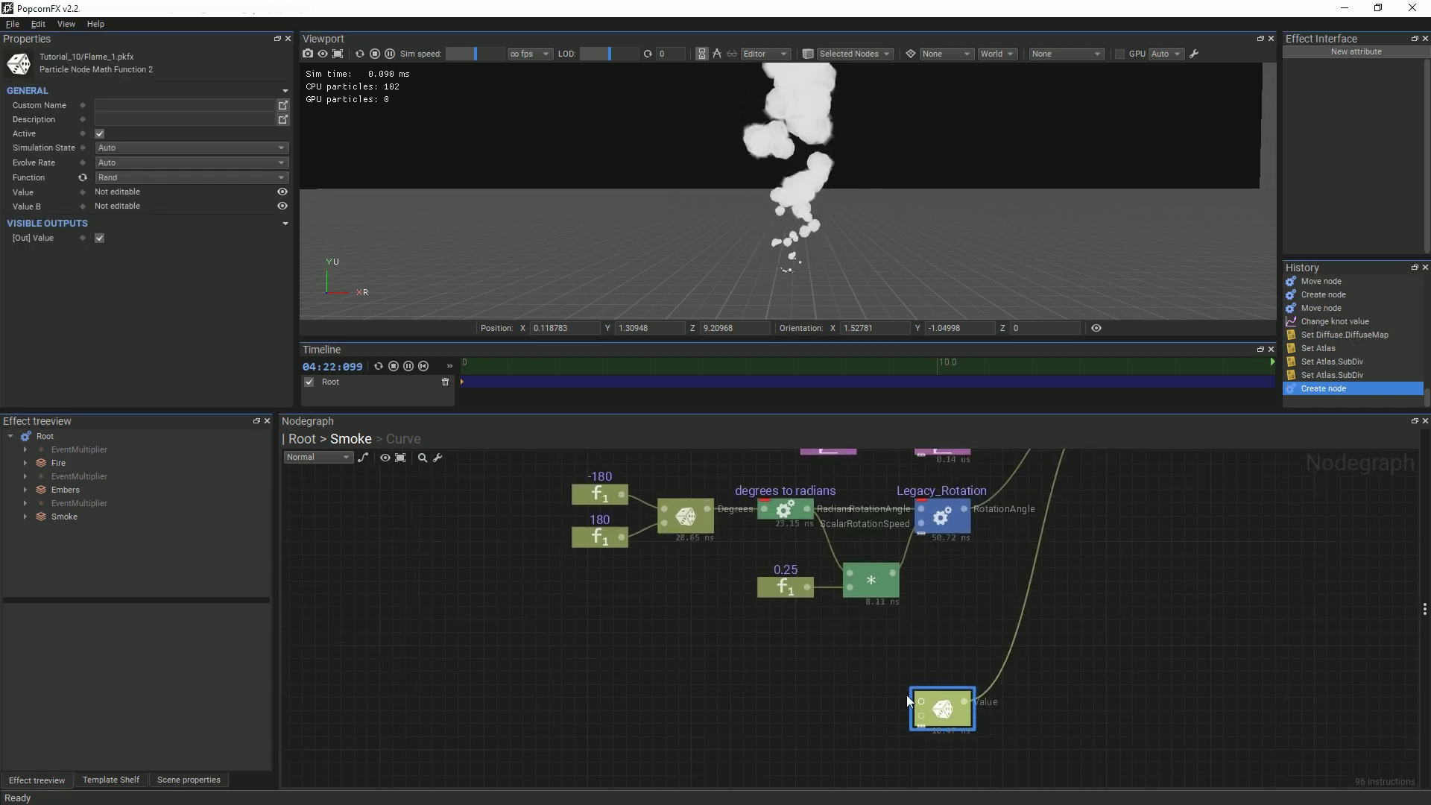
pyautogui.moveTo(874, 686); pyautogui.dragTo(870, 742)
pyautogui.click(906, 488)
pyautogui.write('7')
pyautogui.press('Return')
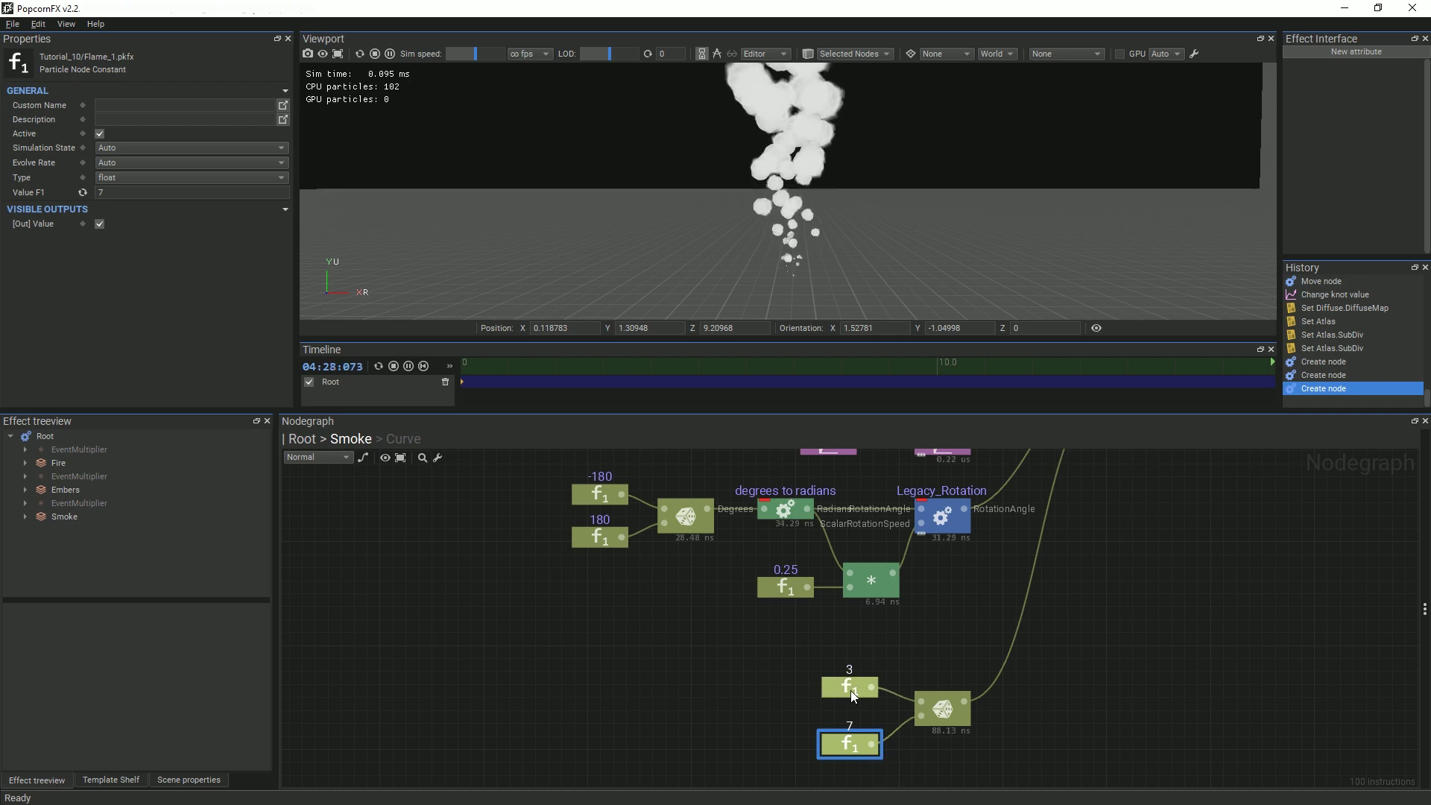
# Re-enable the Fire and Embers layers in the Root layer graph with Ctrl+T
pyautogui.moveTo(851, 690); pyautogui.dragTo(848, 708)
pyautogui.click(318, 442)
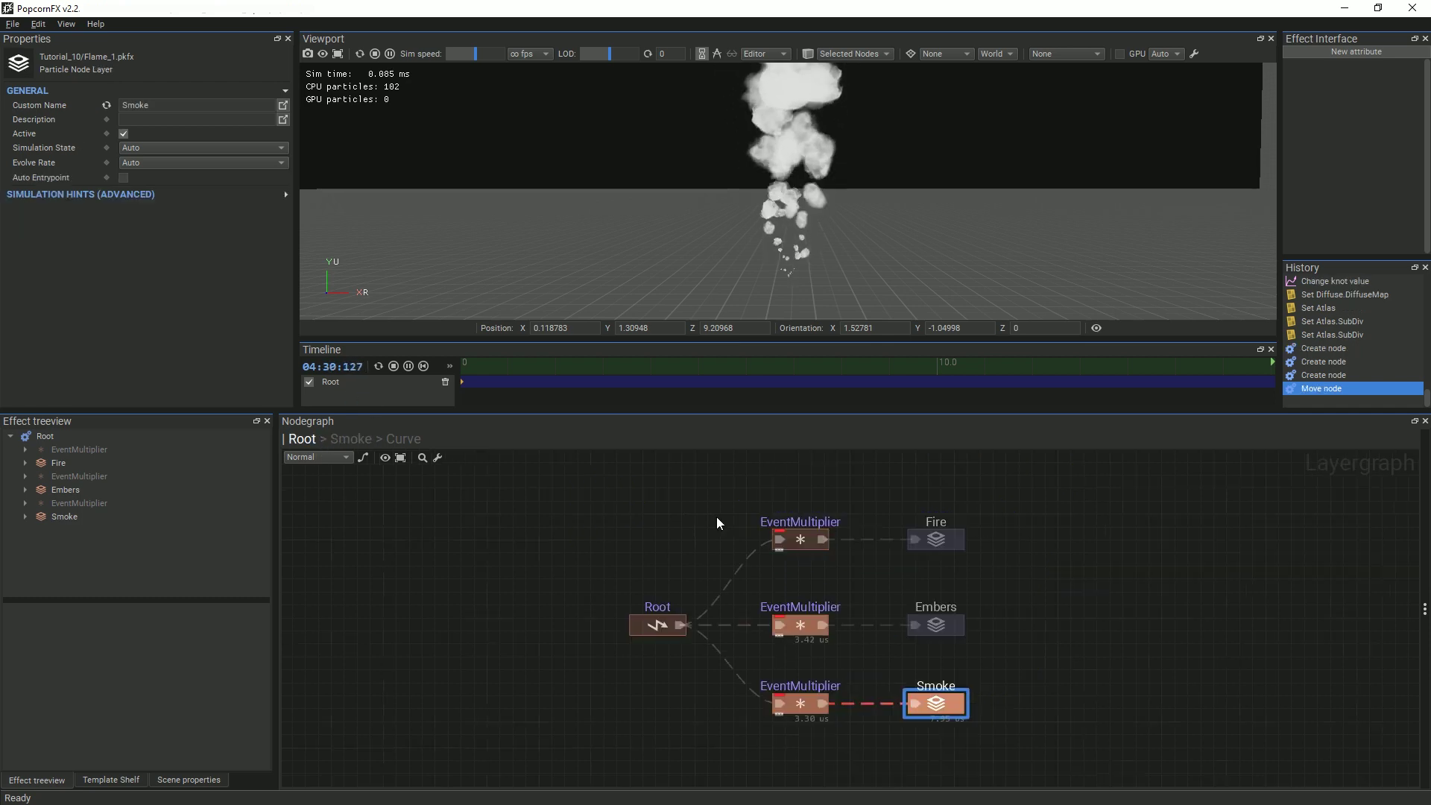
pyautogui.hotkey('ctrl', 't')
pyautogui.moveTo(1017, 639); pyautogui.dragTo(915, 525)
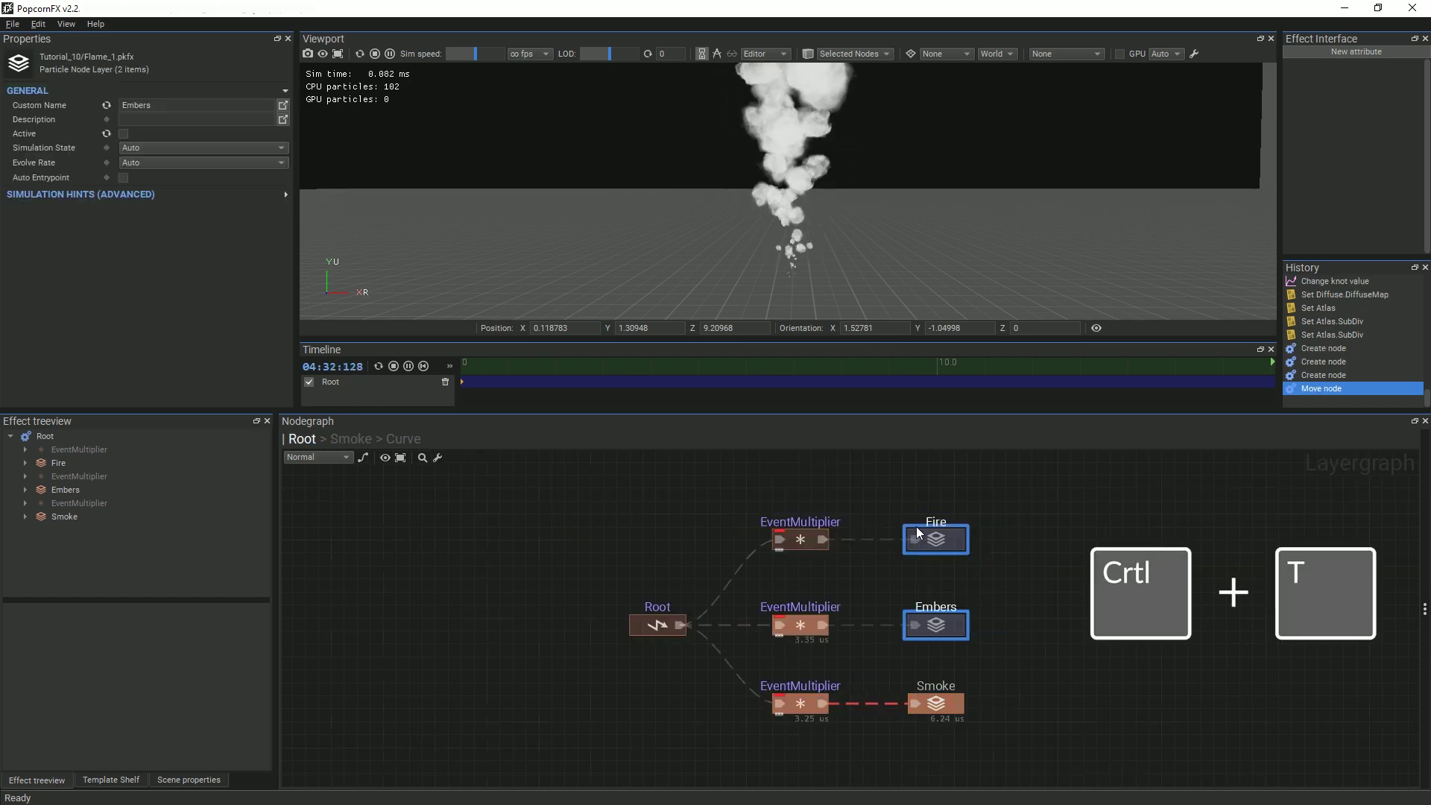
pyautogui.hotkey('ctrl', 't')
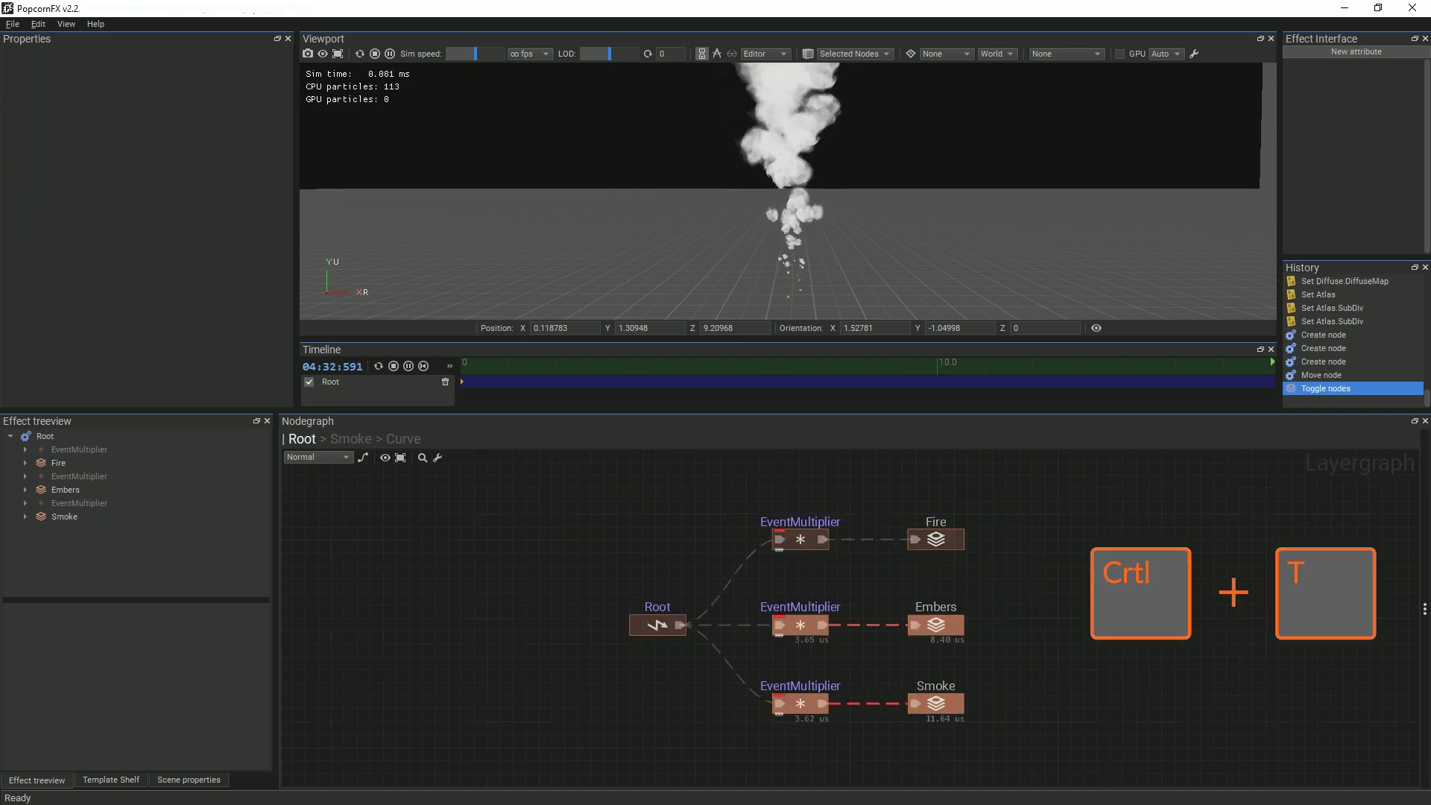
# Back in the Smoke graph, add a Rand node feeding the particle Life input
pyautogui.click(364, 438)
pyautogui.moveTo(842, 702); pyautogui.dragTo(856, 702)
pyautogui.scroll(2, 1173, 532)
pyautogui.scroll(5, 1160, 547)
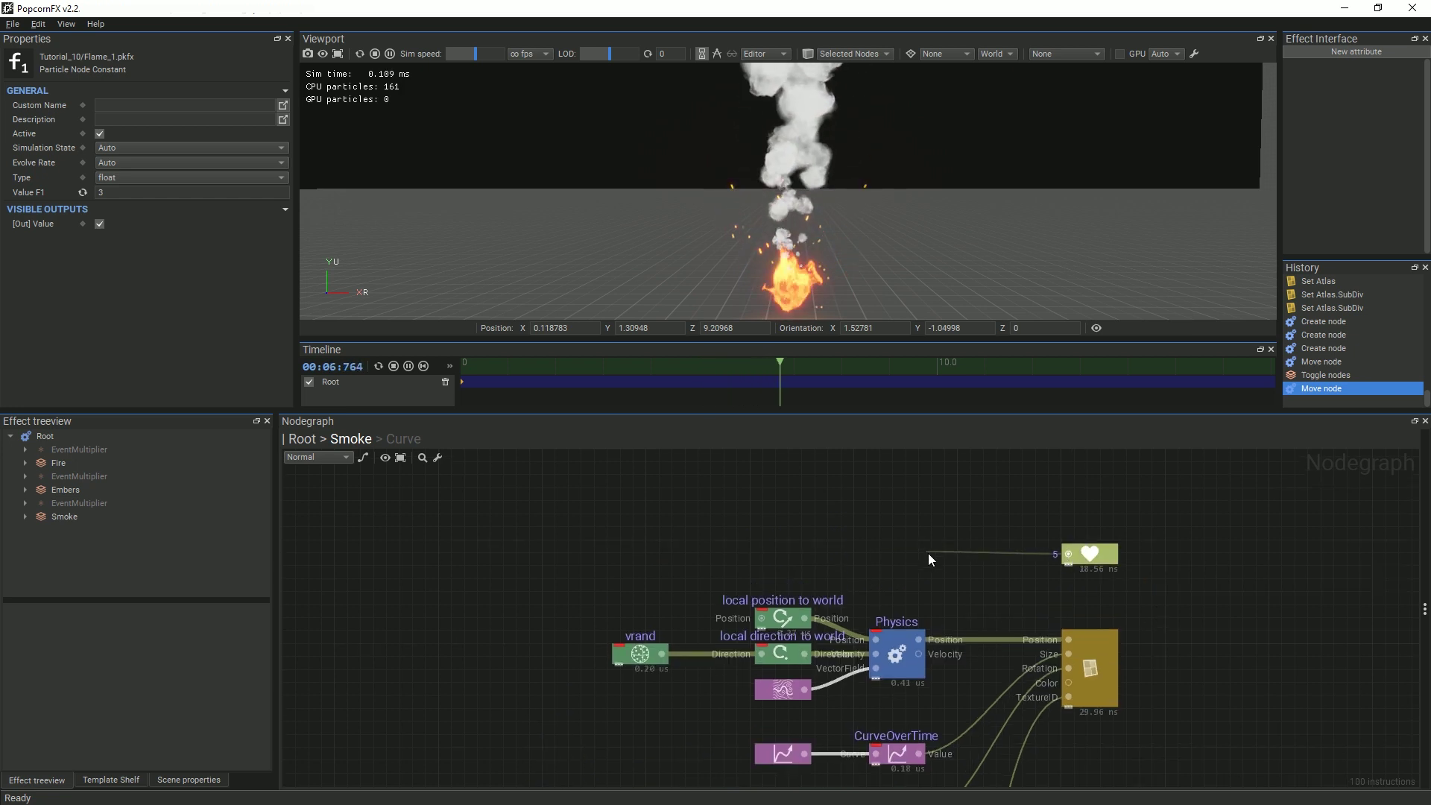
pyautogui.rightClick(929, 554)
pyautogui.press('Escape')
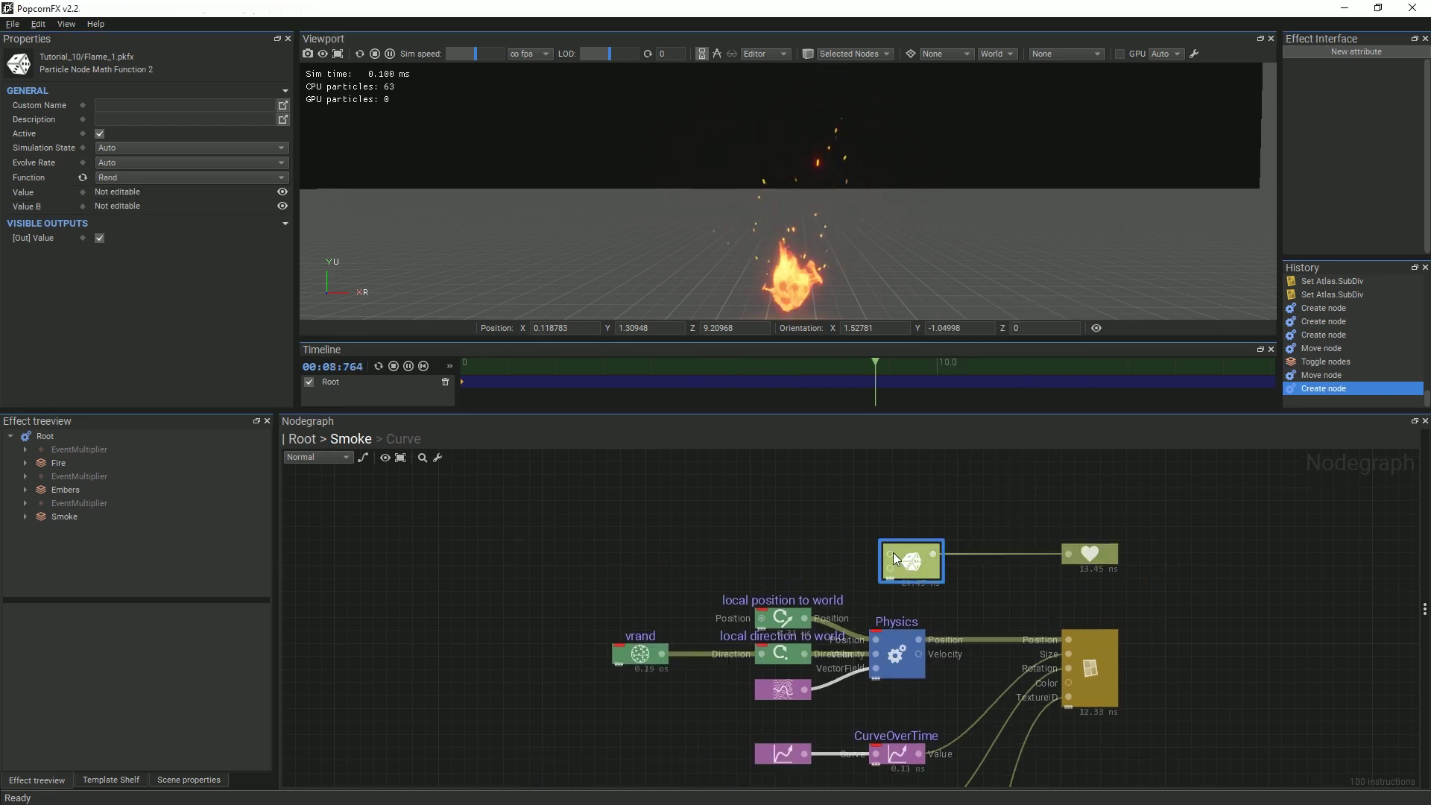
# Feed the life Rand node float constants 2 and 3, lining up the 3 under the 2
pyautogui.rightClick(812, 525)
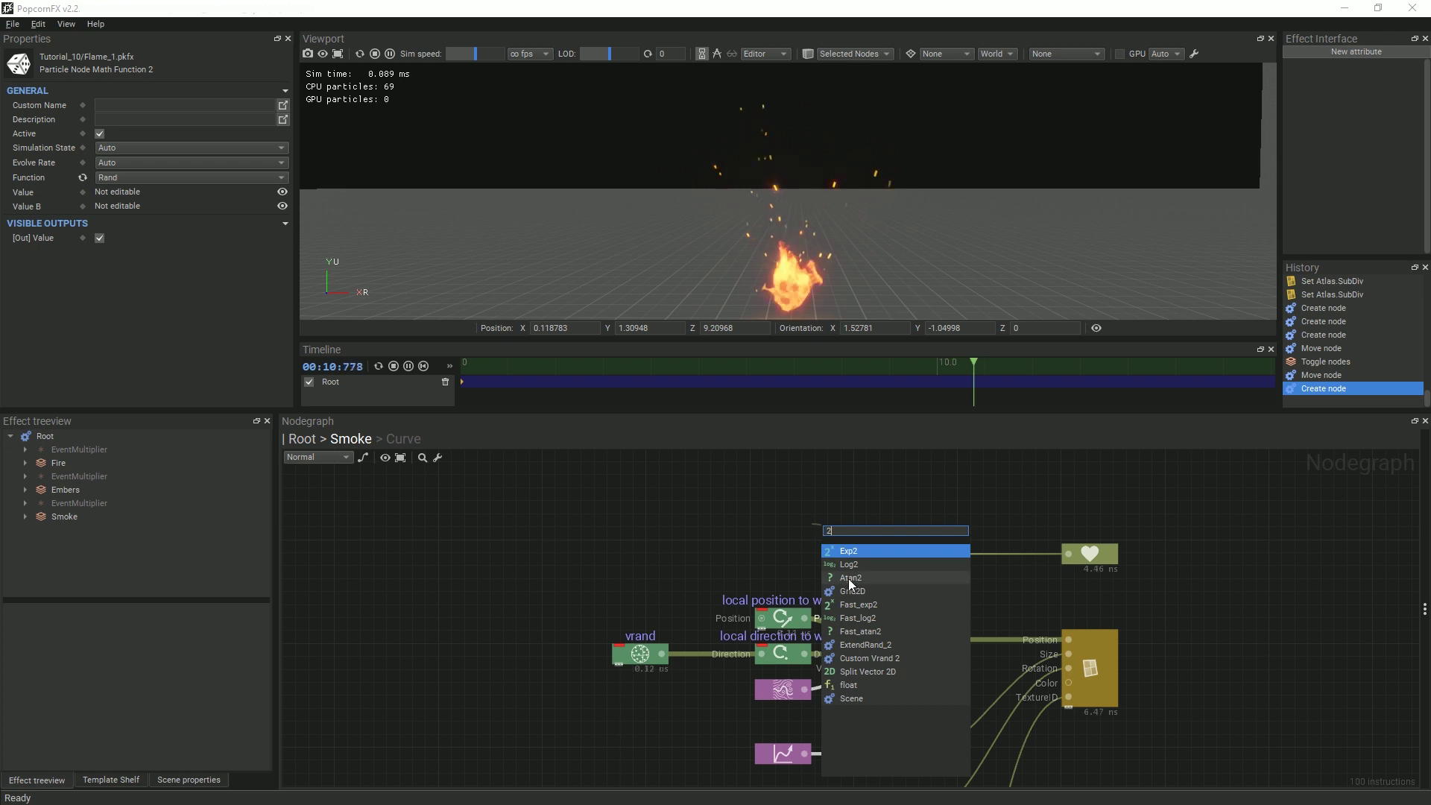
pyautogui.press('Escape')
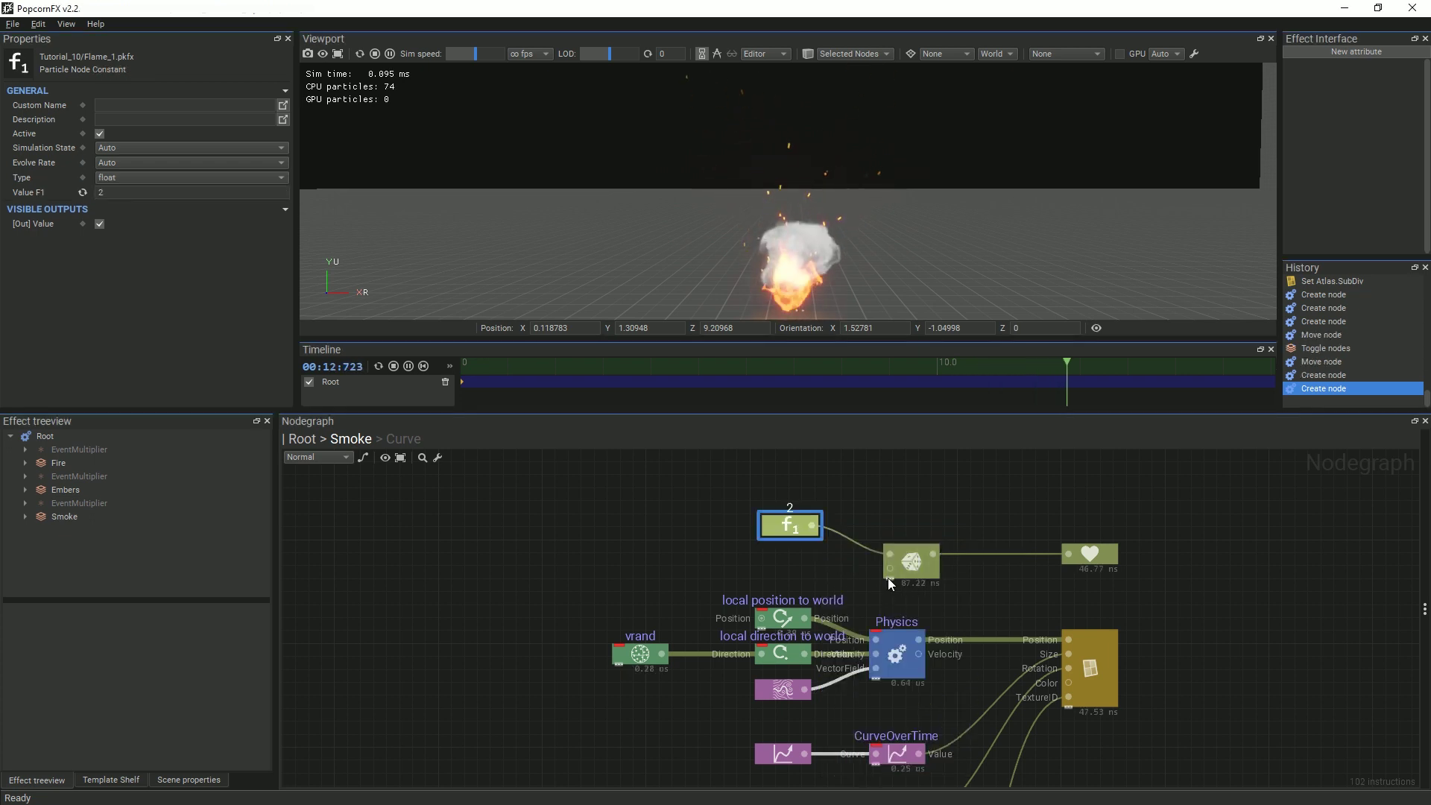
pyautogui.rightClick(824, 569)
pyautogui.write('3')
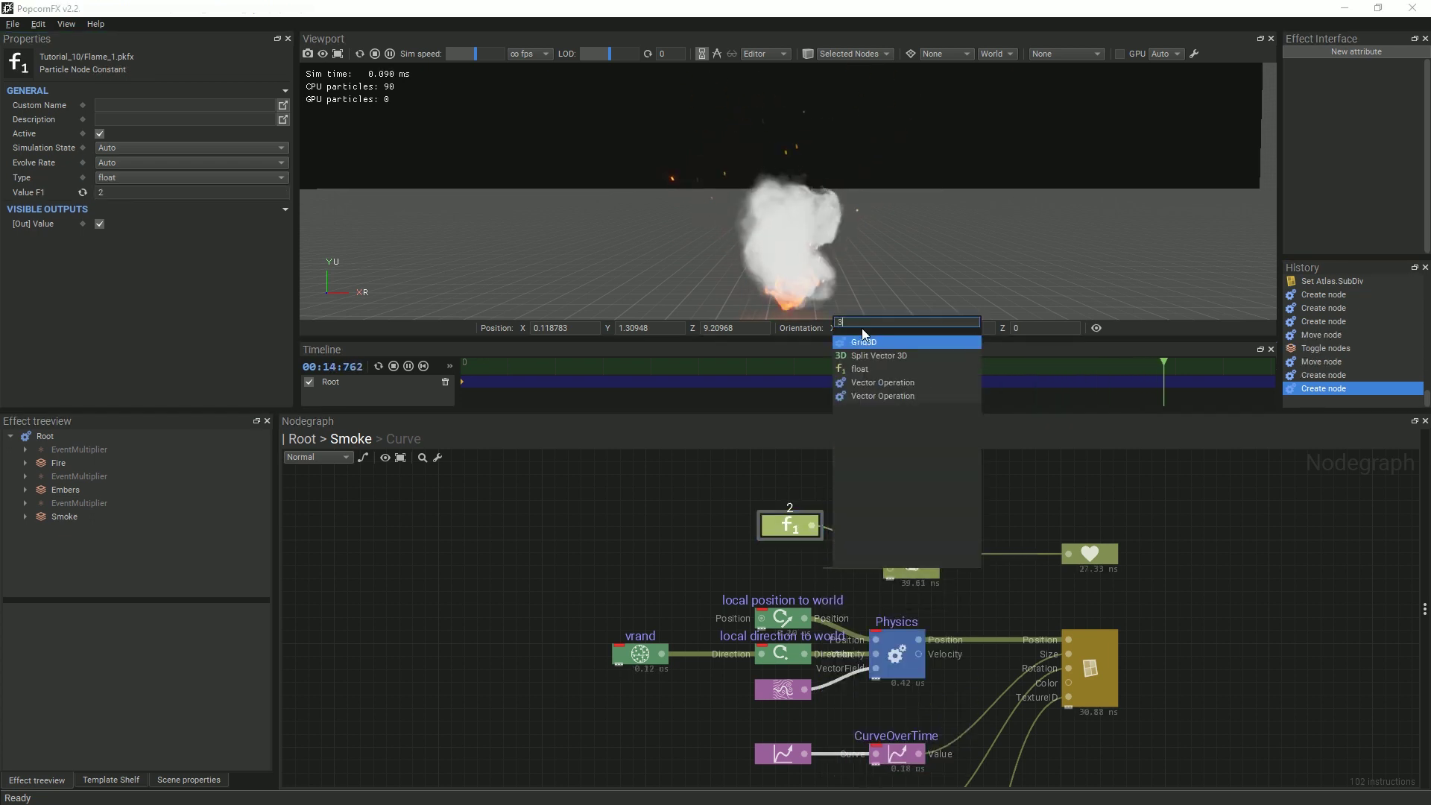
pyautogui.moveTo(800, 571); pyautogui.dragTo(784, 571)
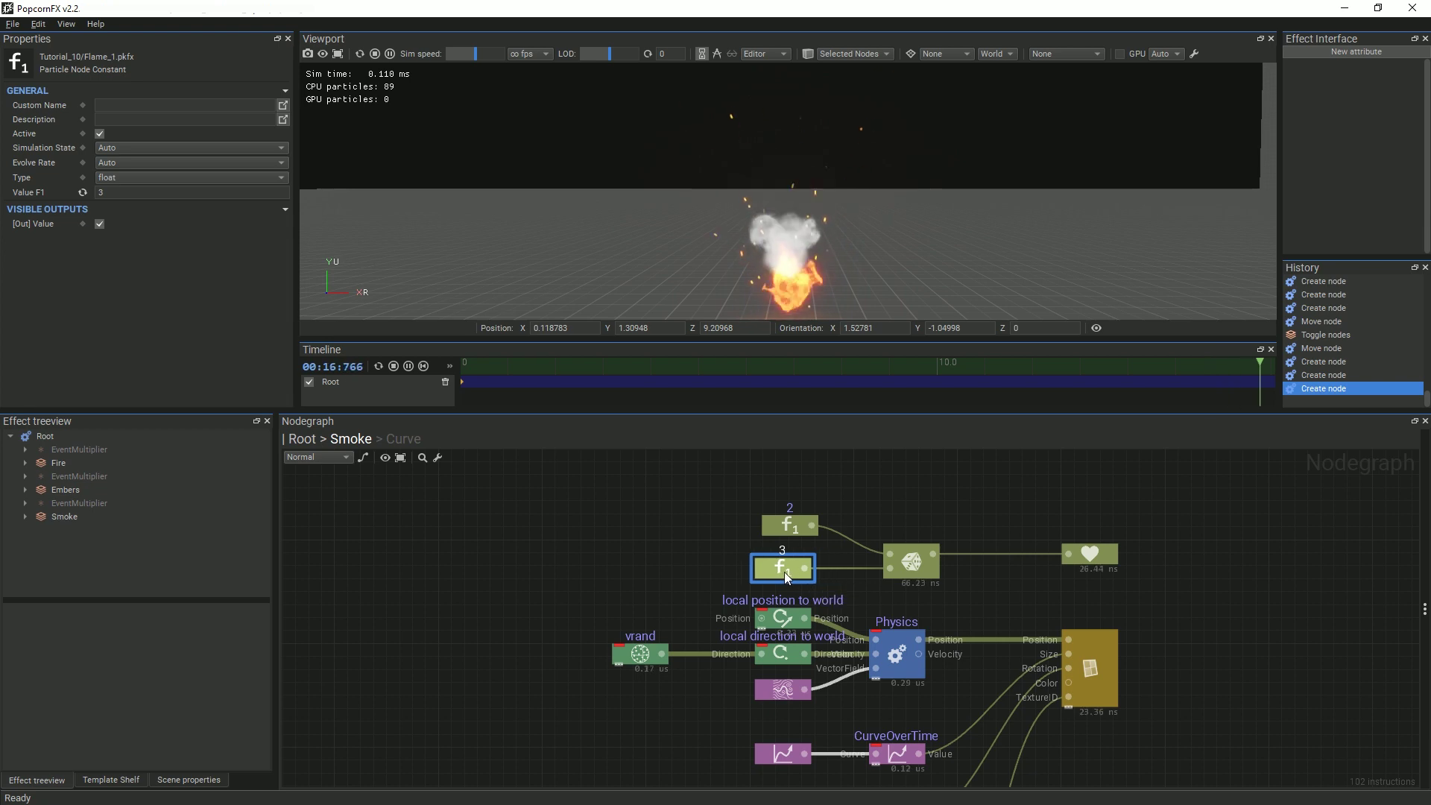
# Select and nudge the 2, 7 and 3 constant nodes to tidy the graph
pyautogui.click(778, 530)
pyautogui.scroll(-5, 1275, 648)
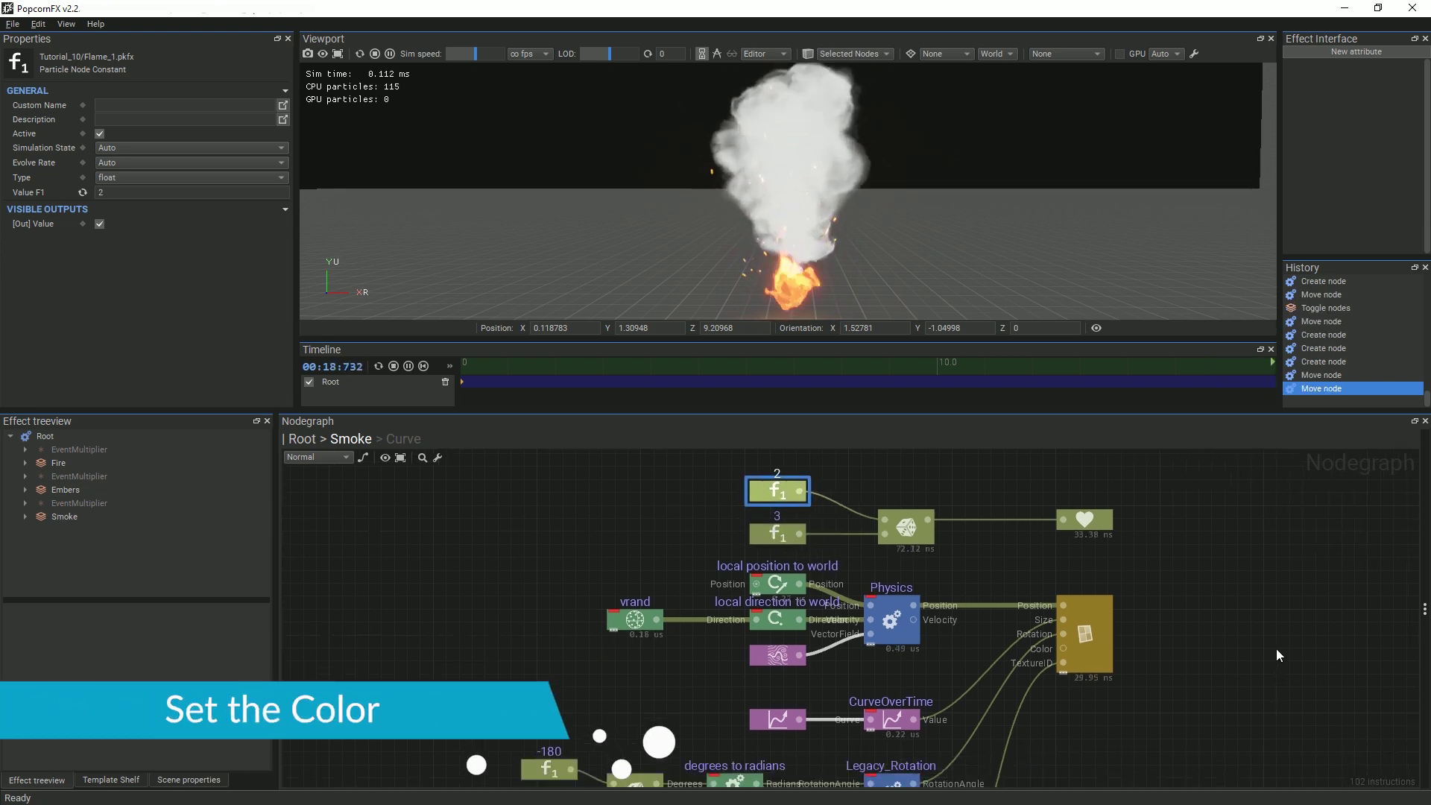
pyautogui.scroll(-2, 1147, 645)
pyautogui.scroll(-3, 1146, 645)
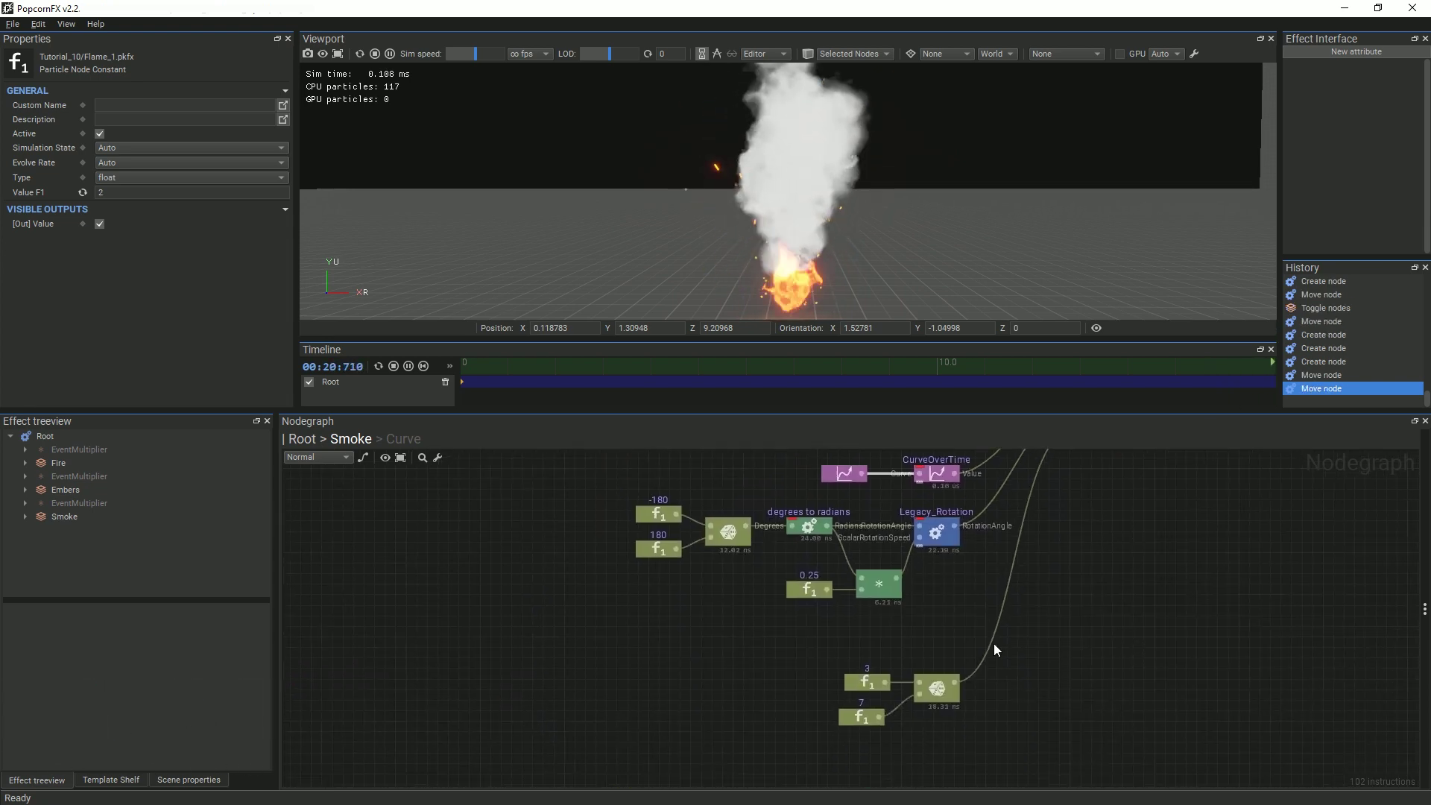
pyautogui.click(870, 716)
pyautogui.moveTo(870, 718); pyautogui.dragTo(875, 717)
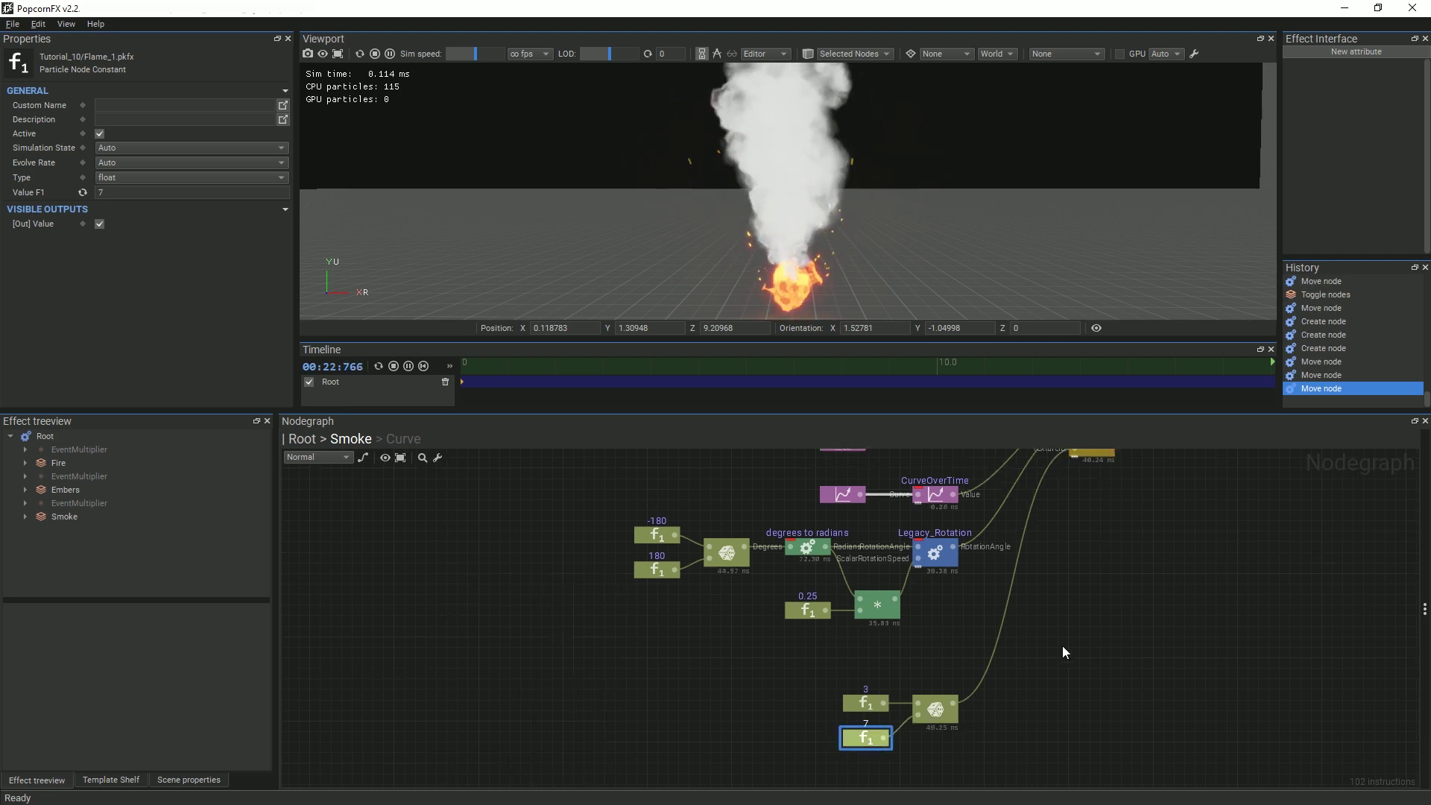
pyautogui.scroll(2, 1066, 637)
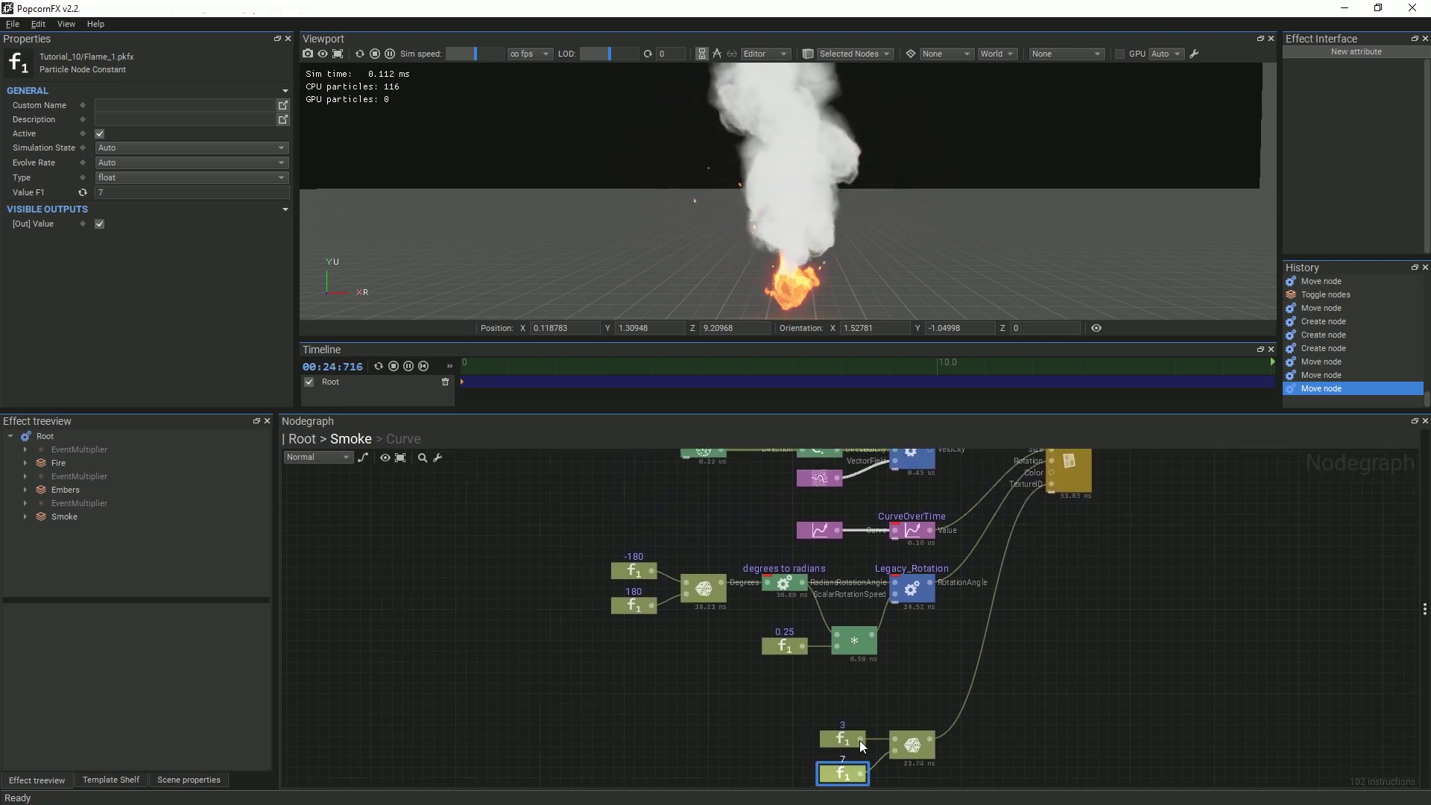
pyautogui.click(843, 739)
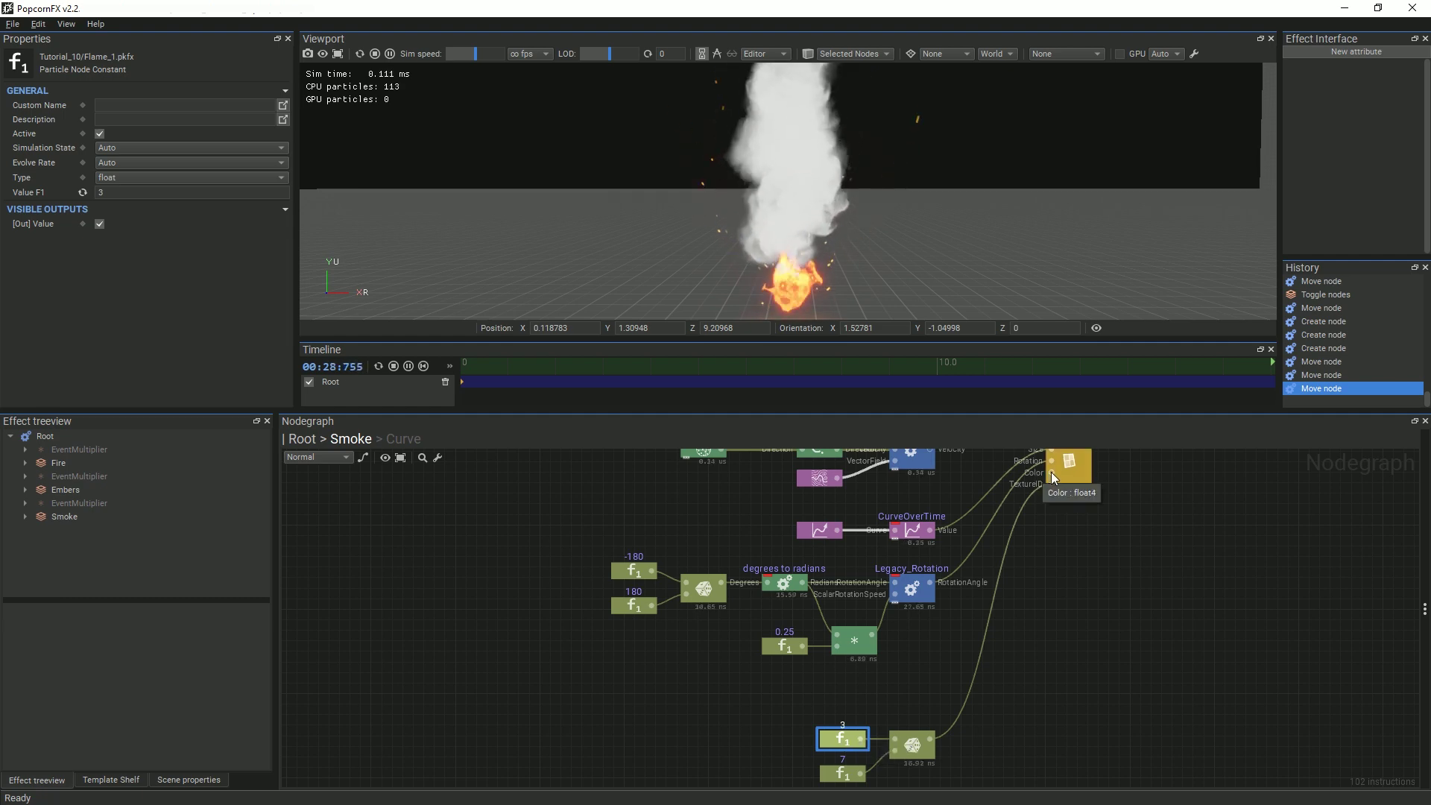
# Connect a CurveOverTime node to the renderer's Color, fed by a new Curve node
pyautogui.moveTo(1051, 471); pyautogui.dragTo(901, 694)
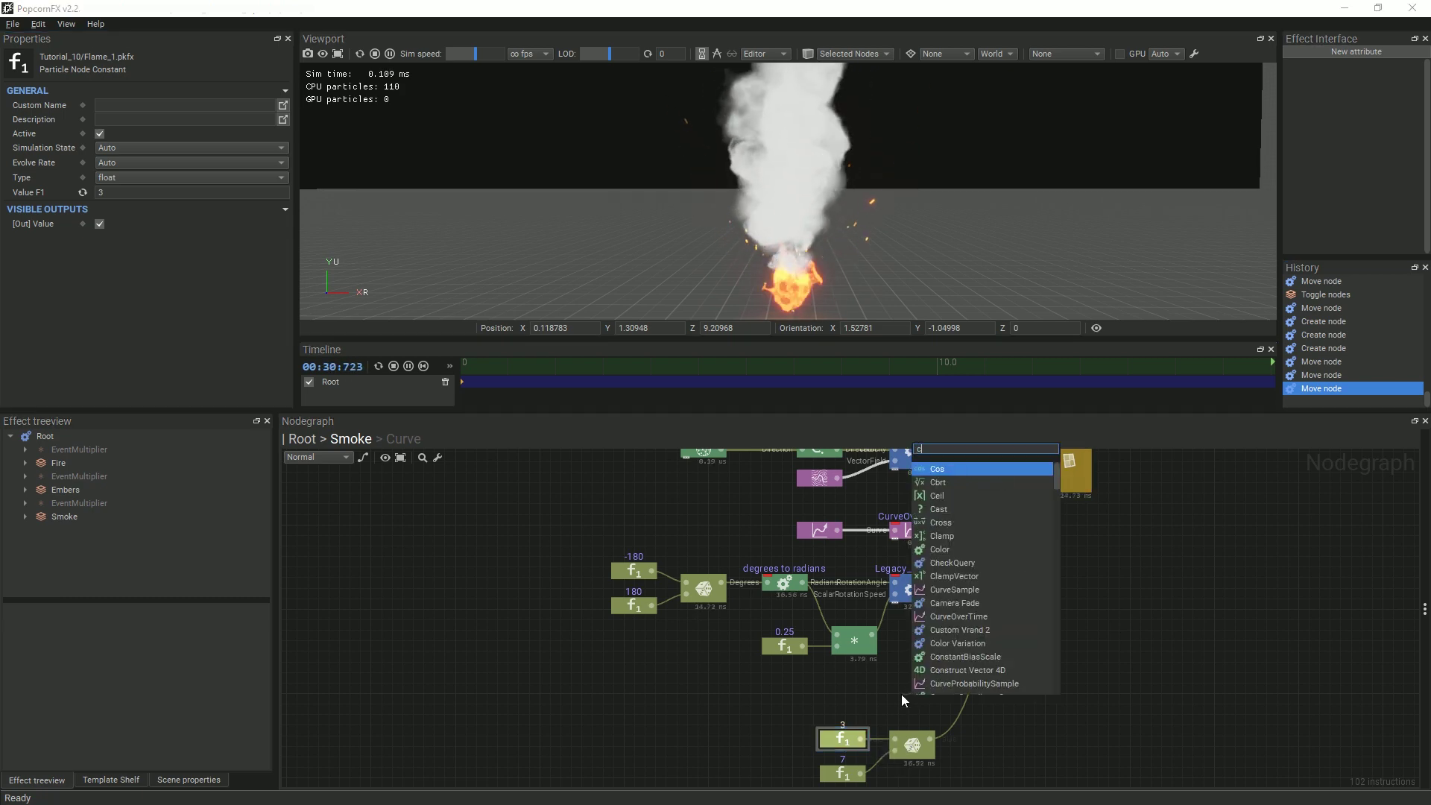
pyautogui.write('cu')
pyautogui.click(959, 483)
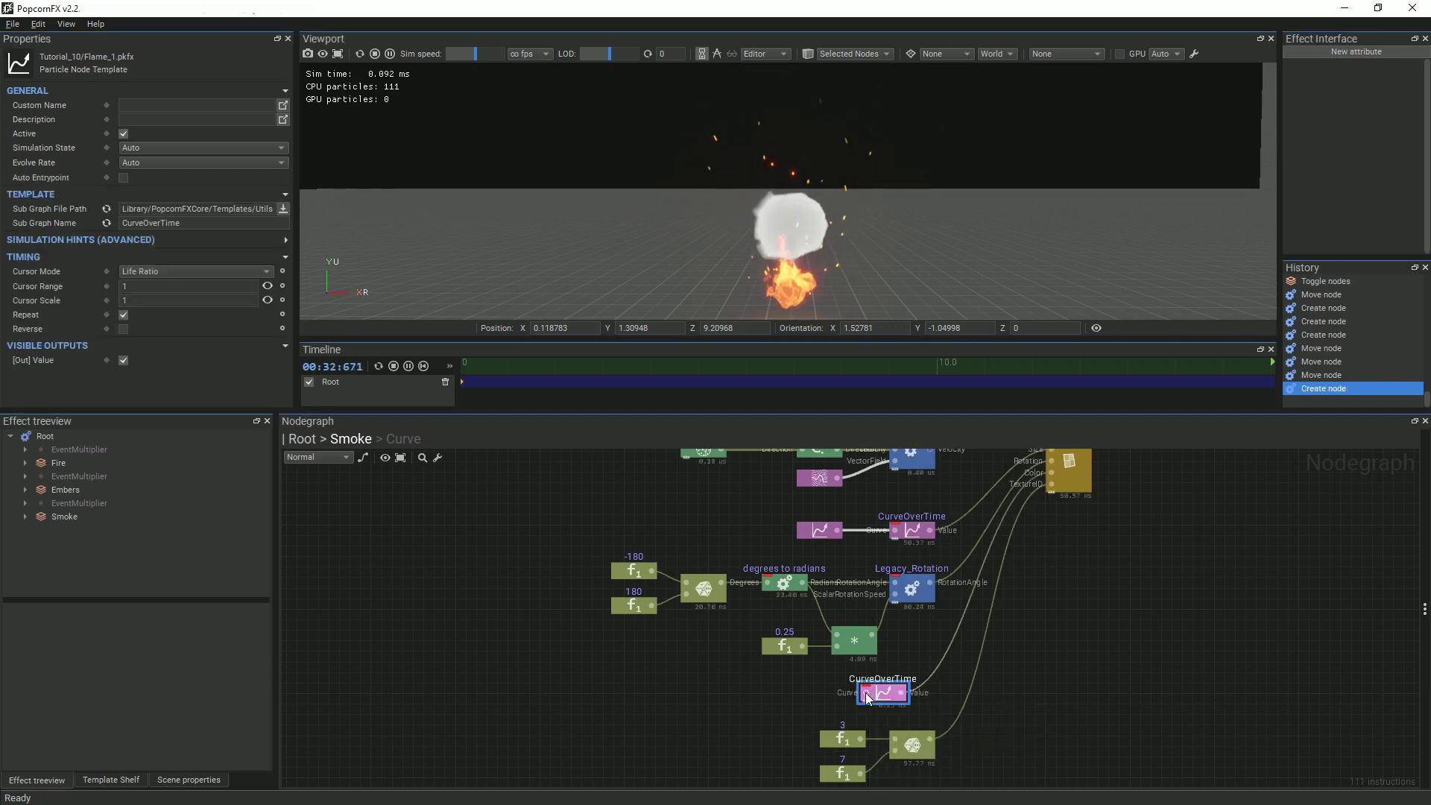
pyautogui.moveTo(798, 693); pyautogui.dragTo(799, 693)
pyautogui.write('cu')
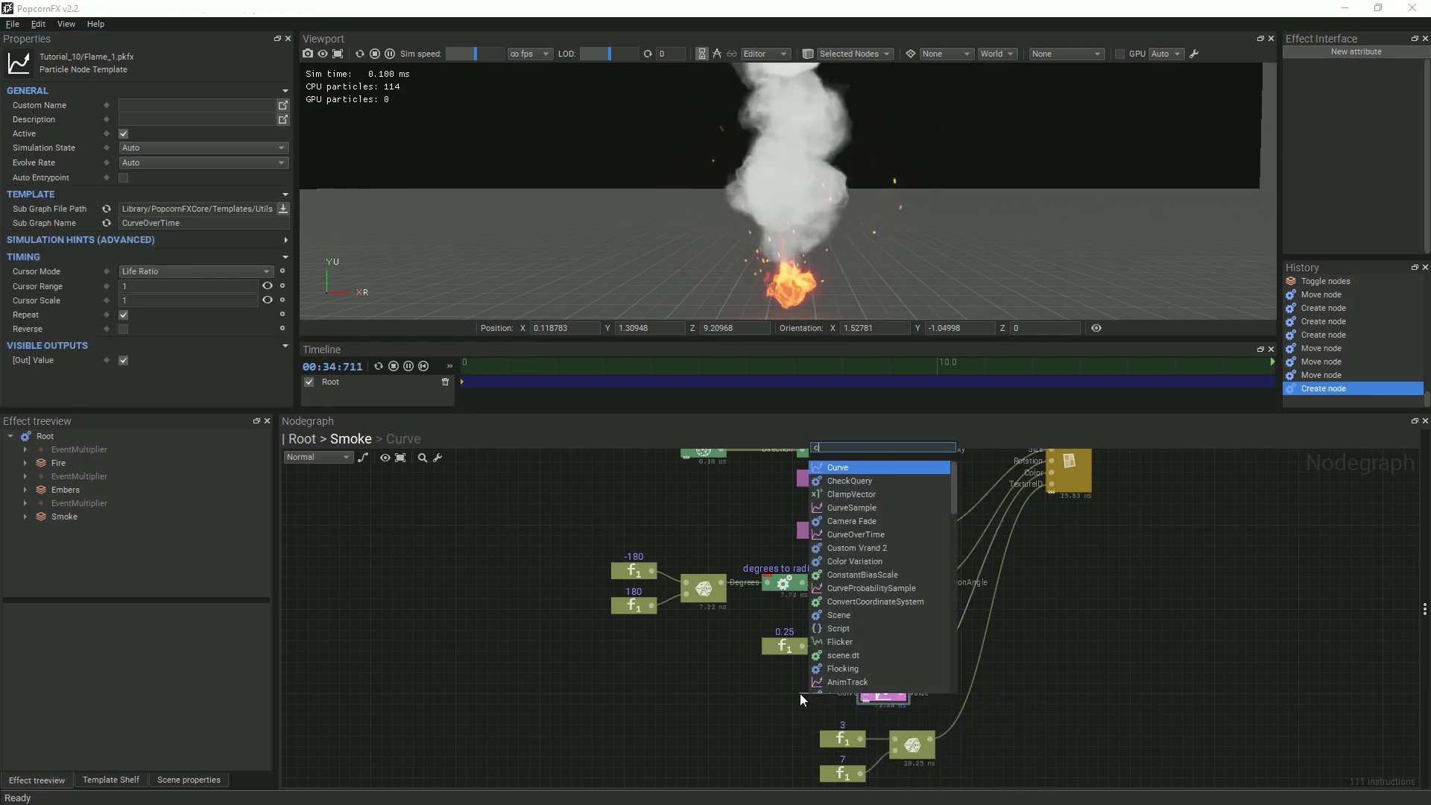
pyautogui.click(830, 466)
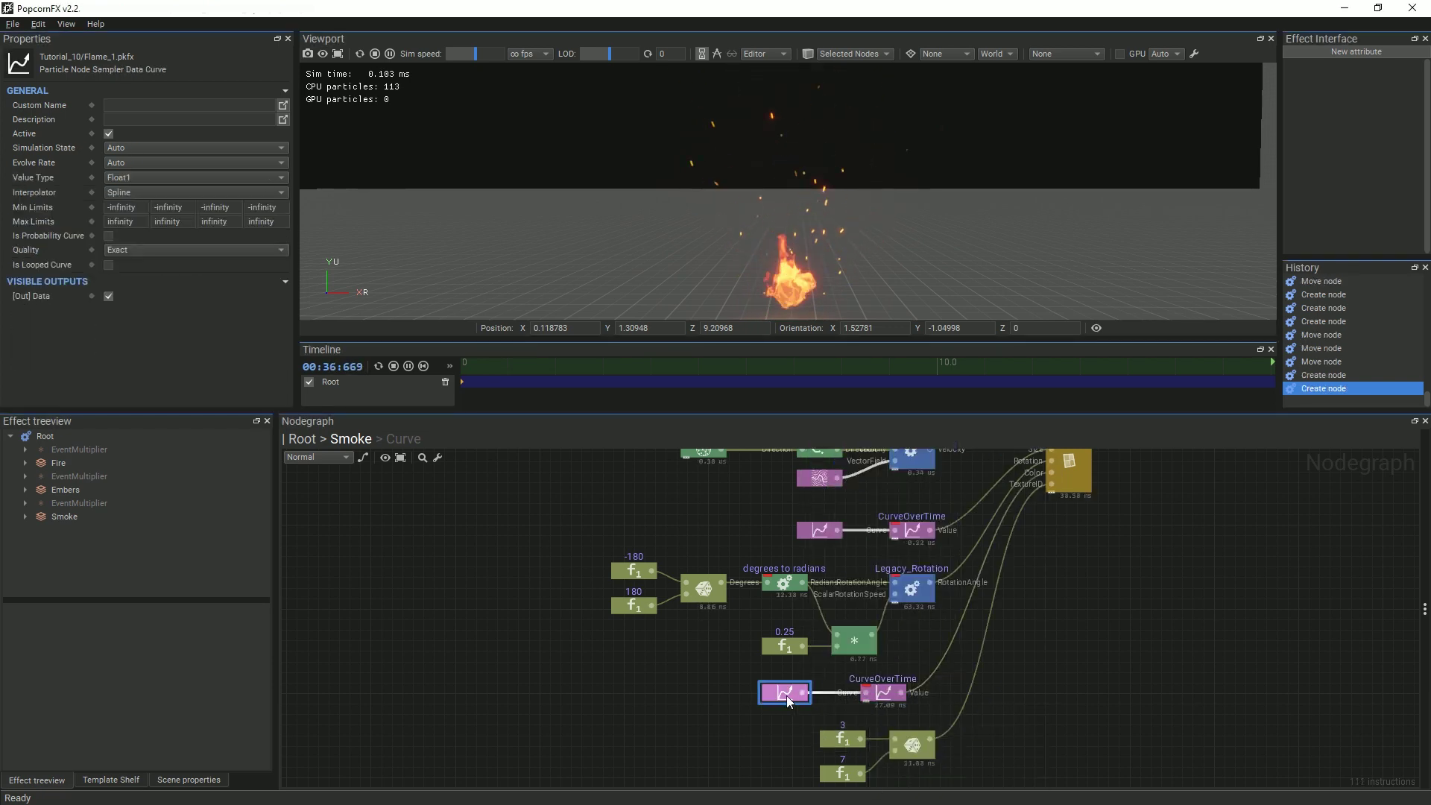
# Open the new colour curve and set its dimension to Float4
pyautogui.doubleClick(786, 695)
pyautogui.rightClick(778, 660)
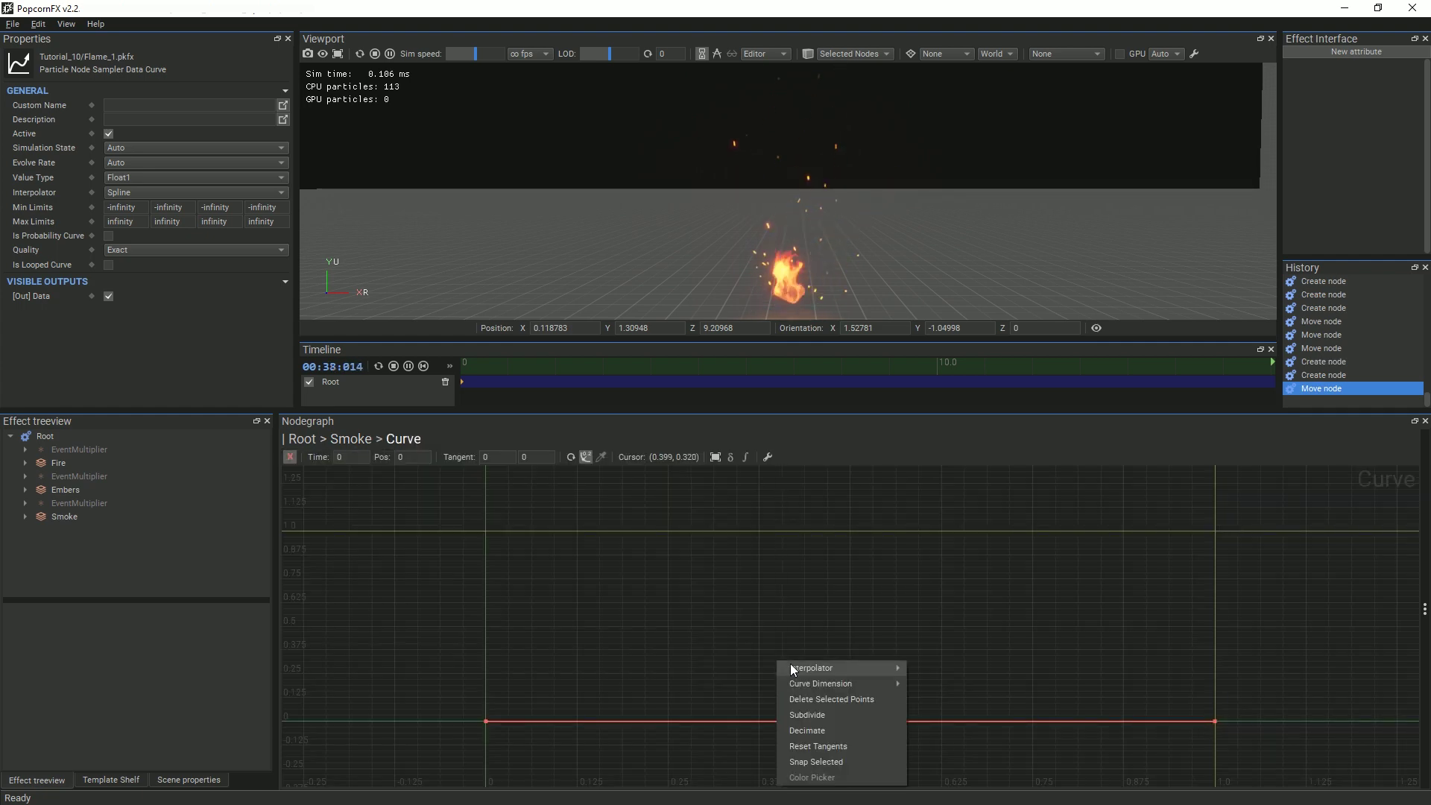
pyautogui.moveTo(887, 684)
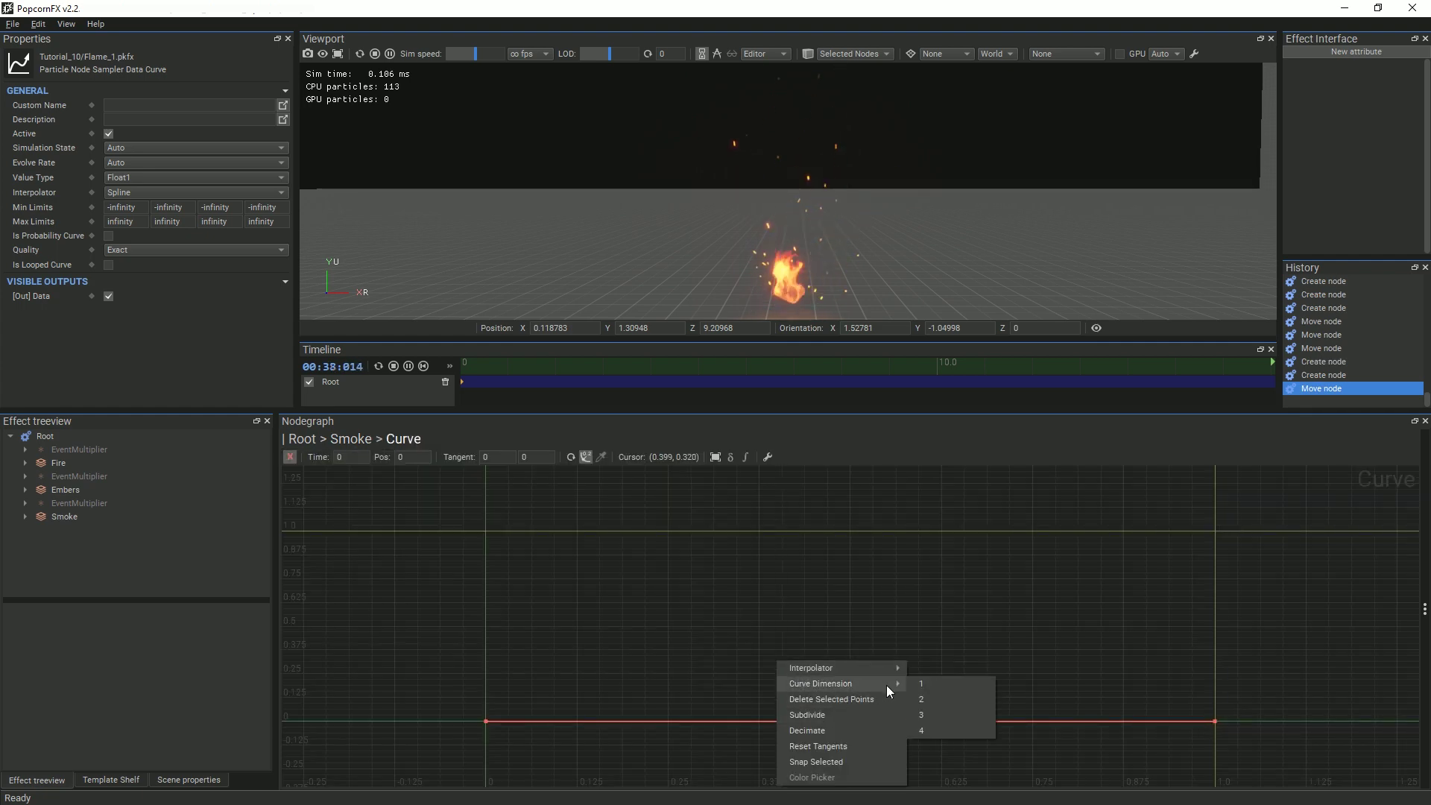
pyautogui.click(924, 730)
pyautogui.rightClick(849, 663)
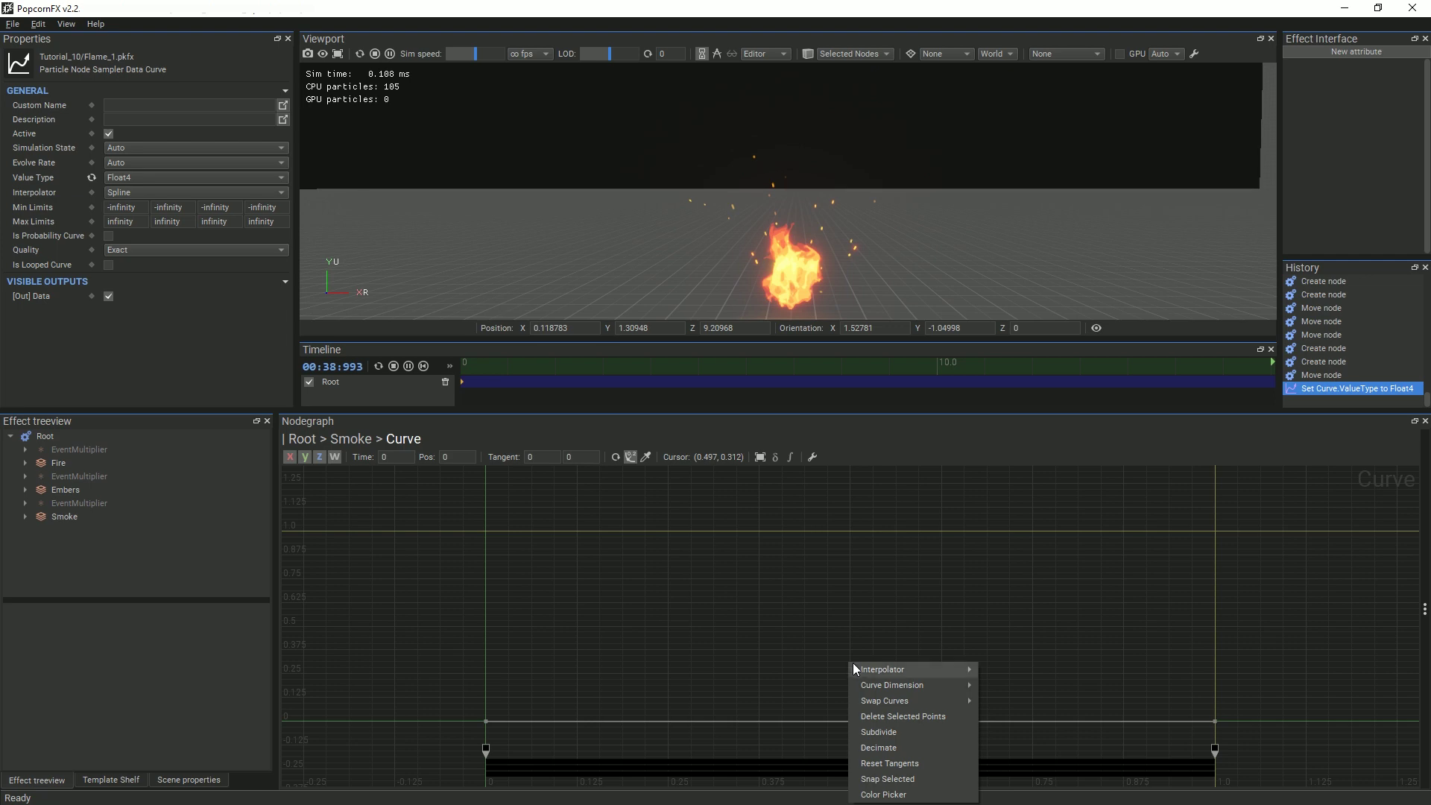
pyautogui.click(780, 642)
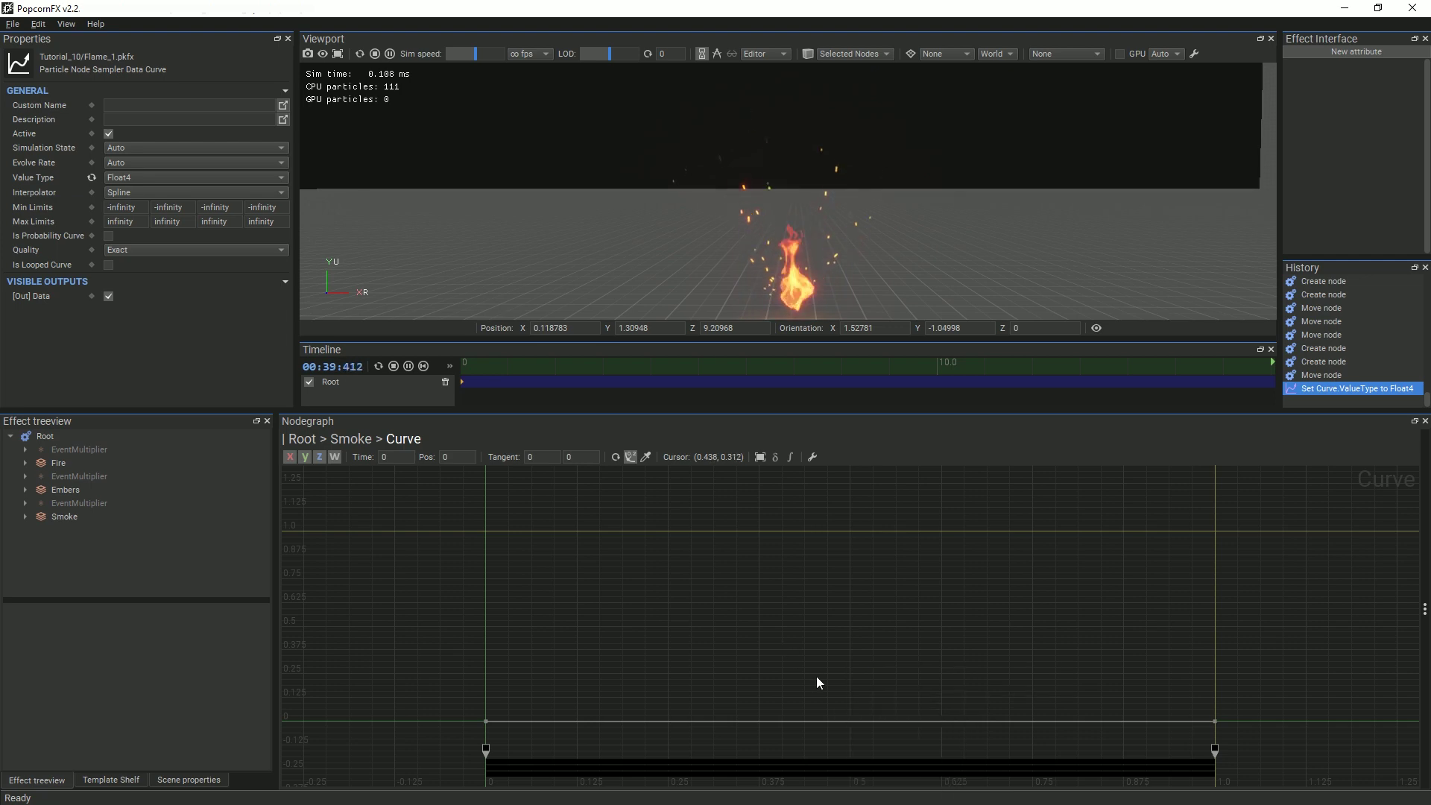
# Insert a middle knot near 0.565 and raise the first knot to 0.2152
pyautogui.keyDown('alt'); pyautogui.rightClick(848, 721); pyautogui.keyUp('alt')
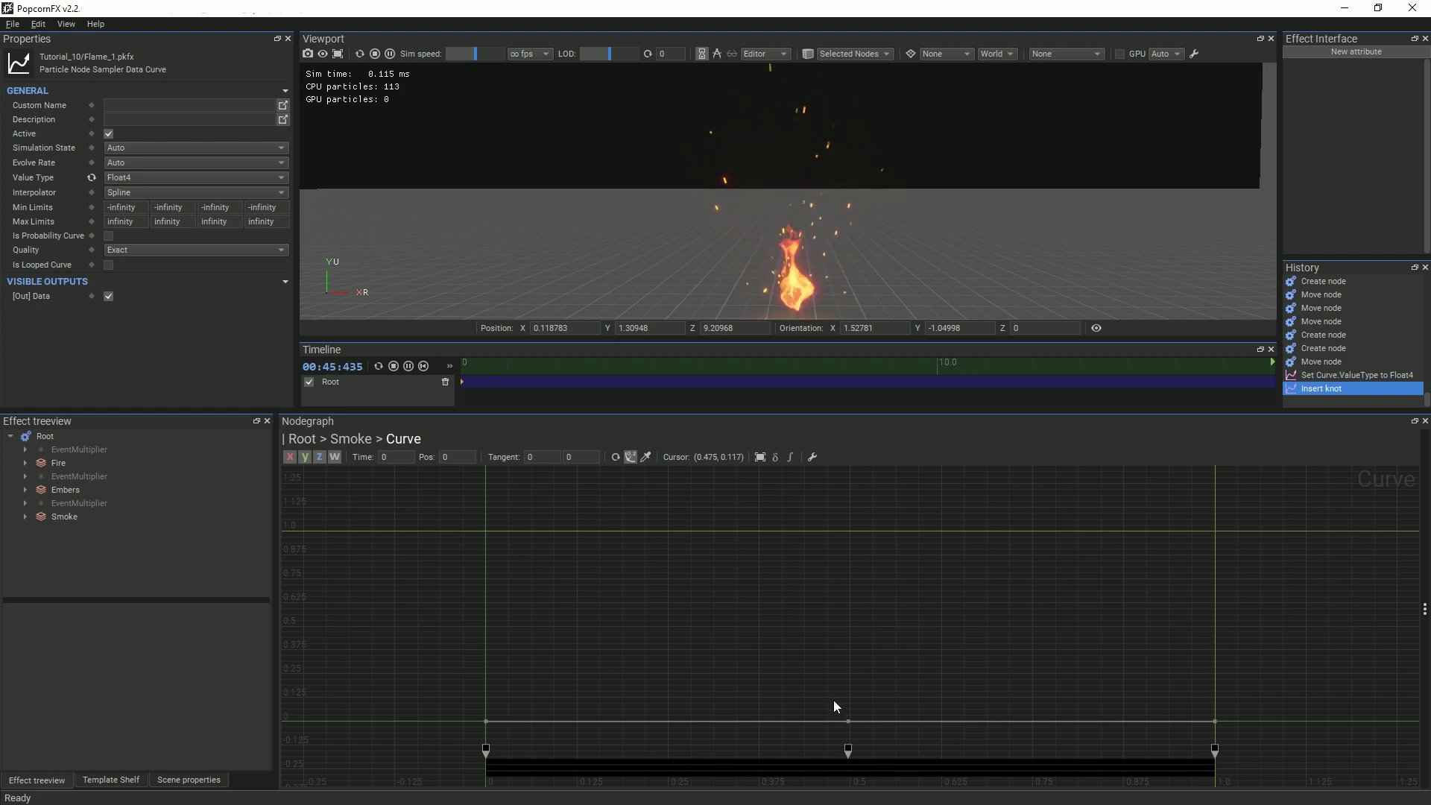
pyautogui.click(848, 721)
pyautogui.moveTo(849, 721); pyautogui.dragTo(933, 721)
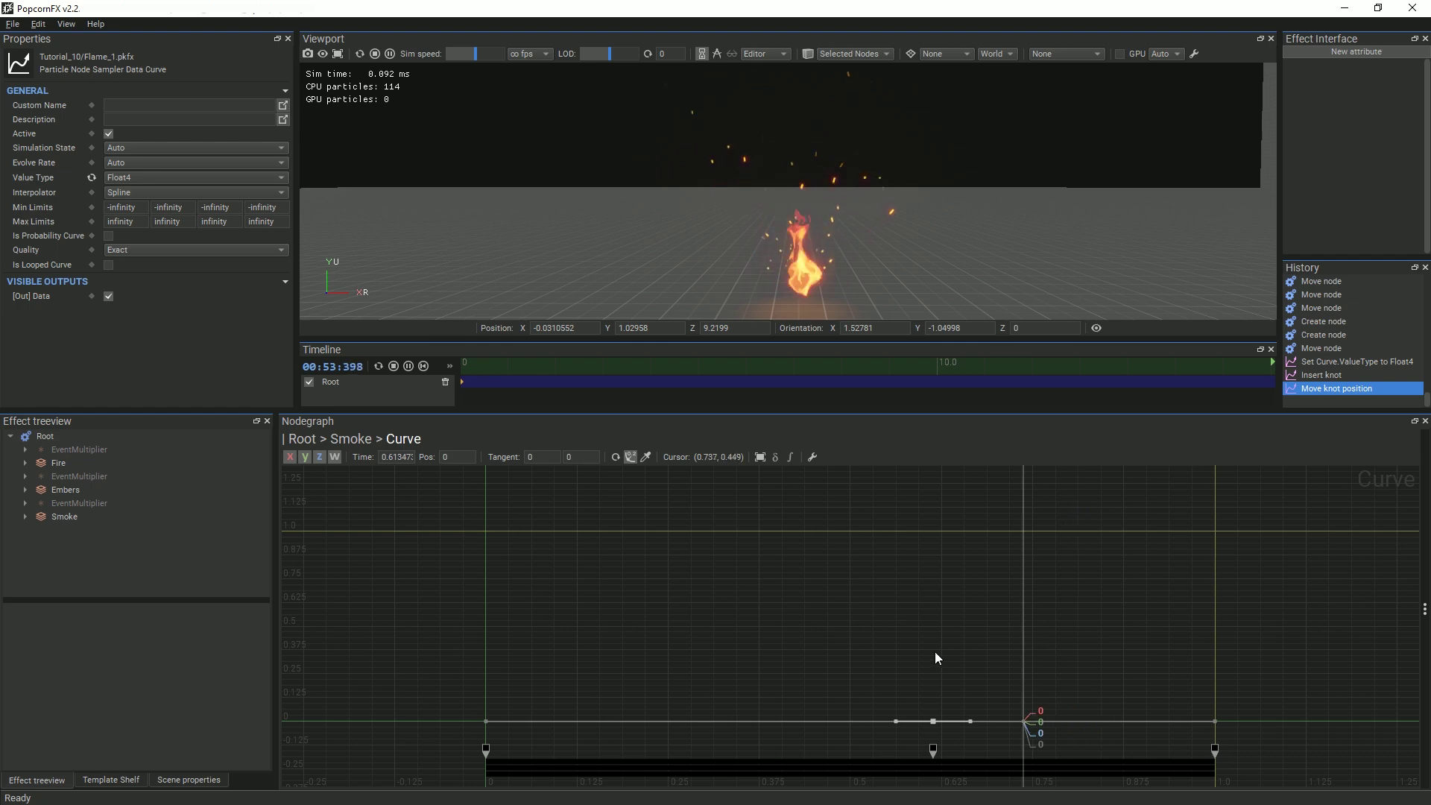
pyautogui.moveTo(485, 718); pyautogui.dragTo(484, 679)
pyautogui.moveTo(431, 639); pyautogui.dragTo(515, 732)
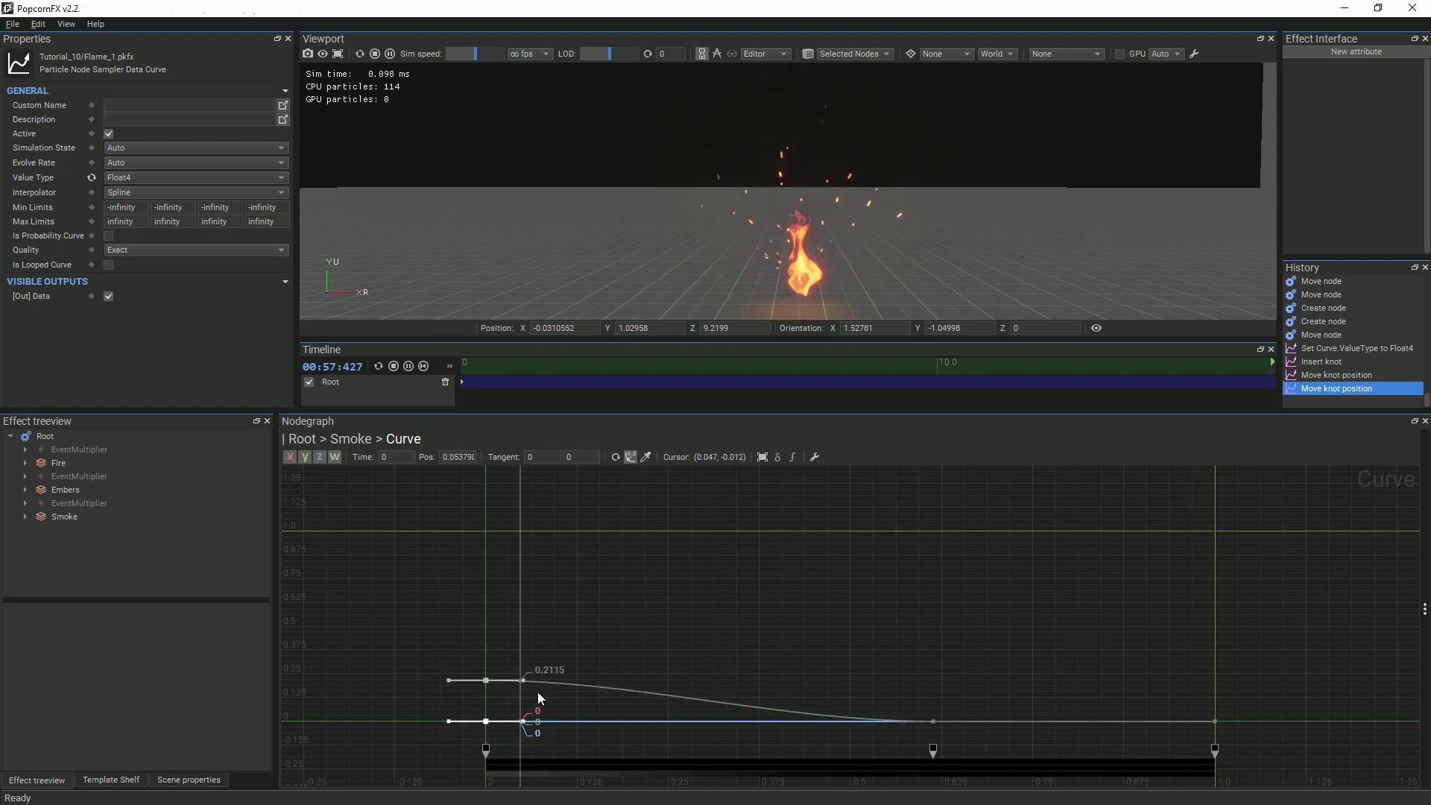
pyautogui.click(646, 457)
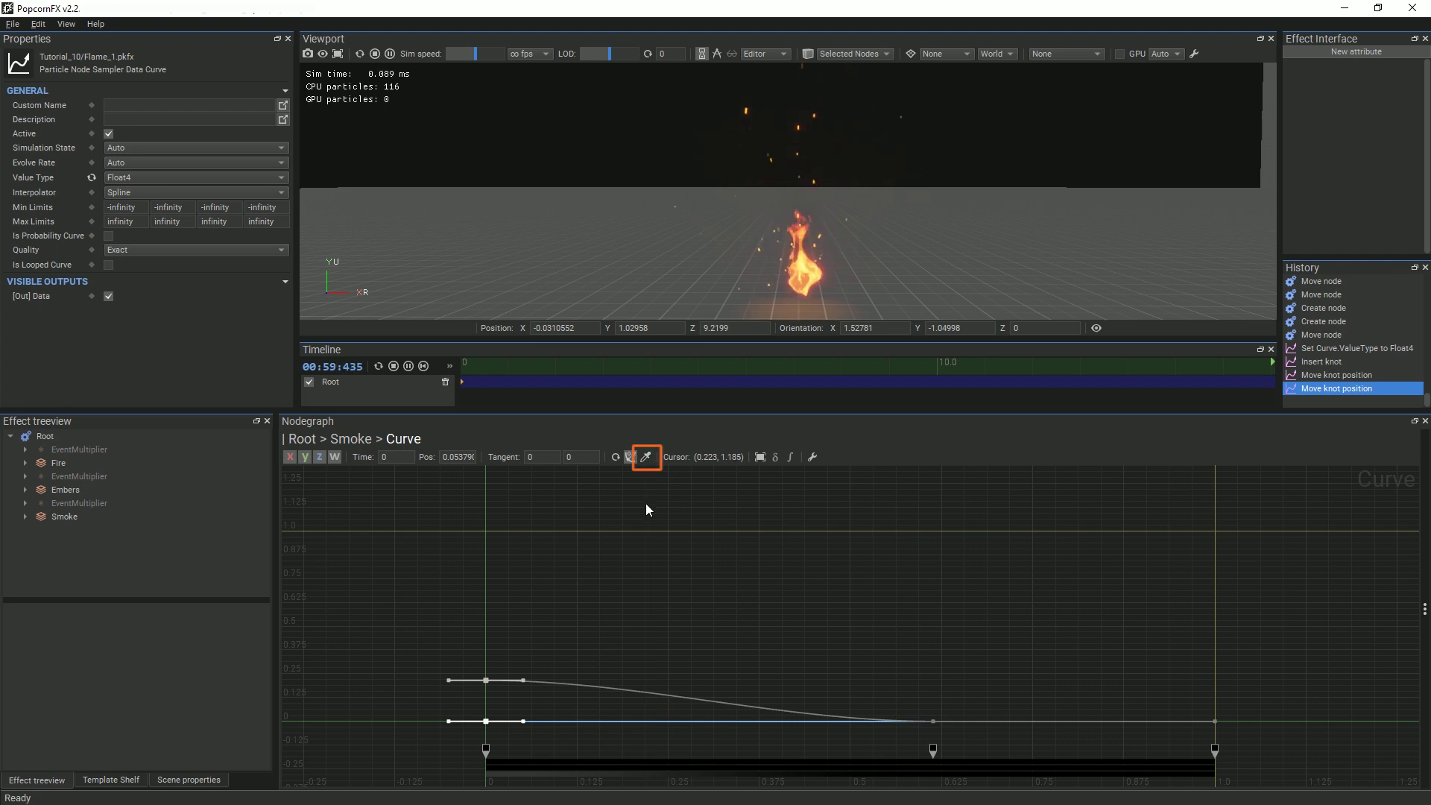
# Set the starting gradient stop to orange-red FF4D21 with alpha 0
pyautogui.click(485, 748)
pyautogui.doubleClick(486, 743)
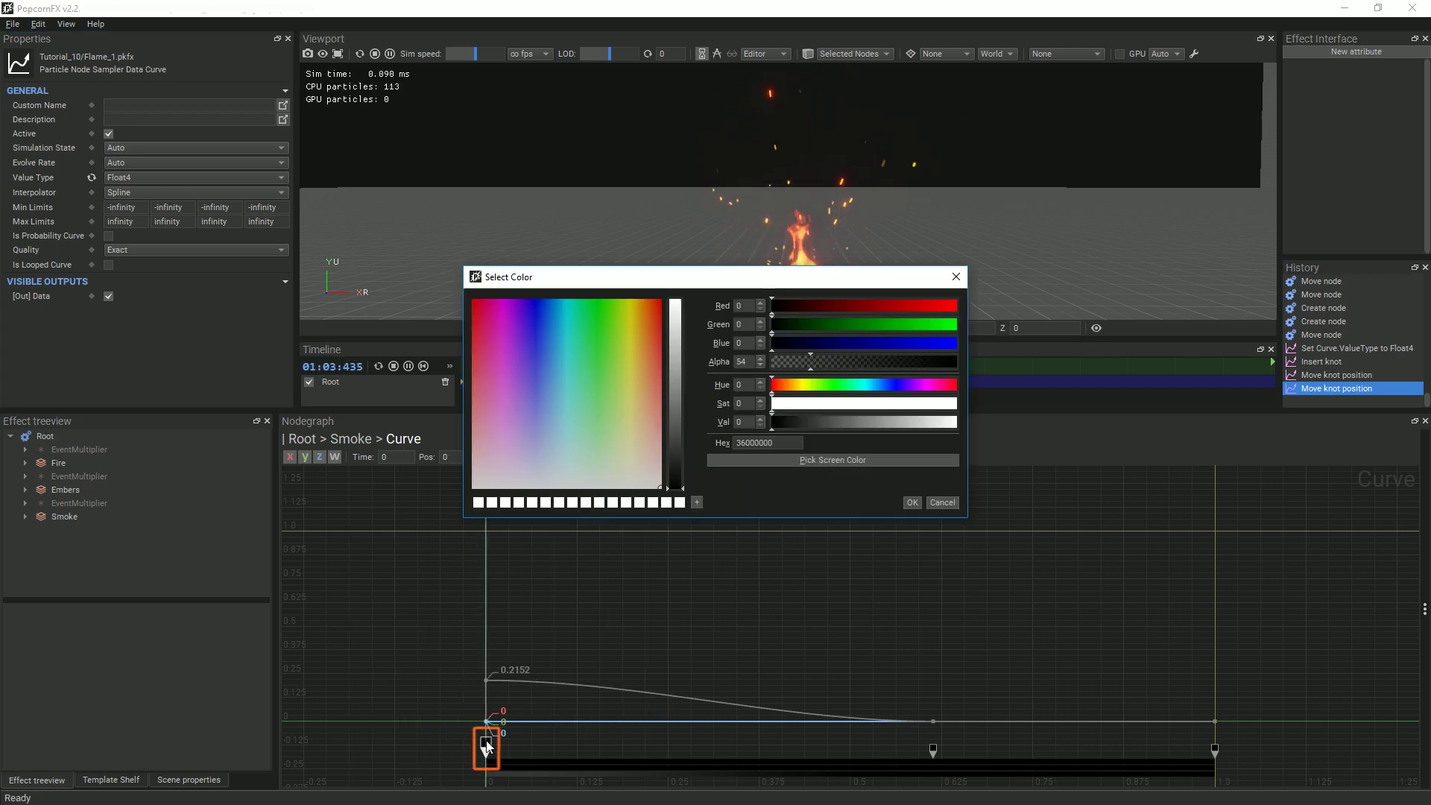
pyautogui.moveTo(810, 364); pyautogui.dragTo(758, 366)
pyautogui.moveTo(651, 302); pyautogui.dragTo(655, 296)
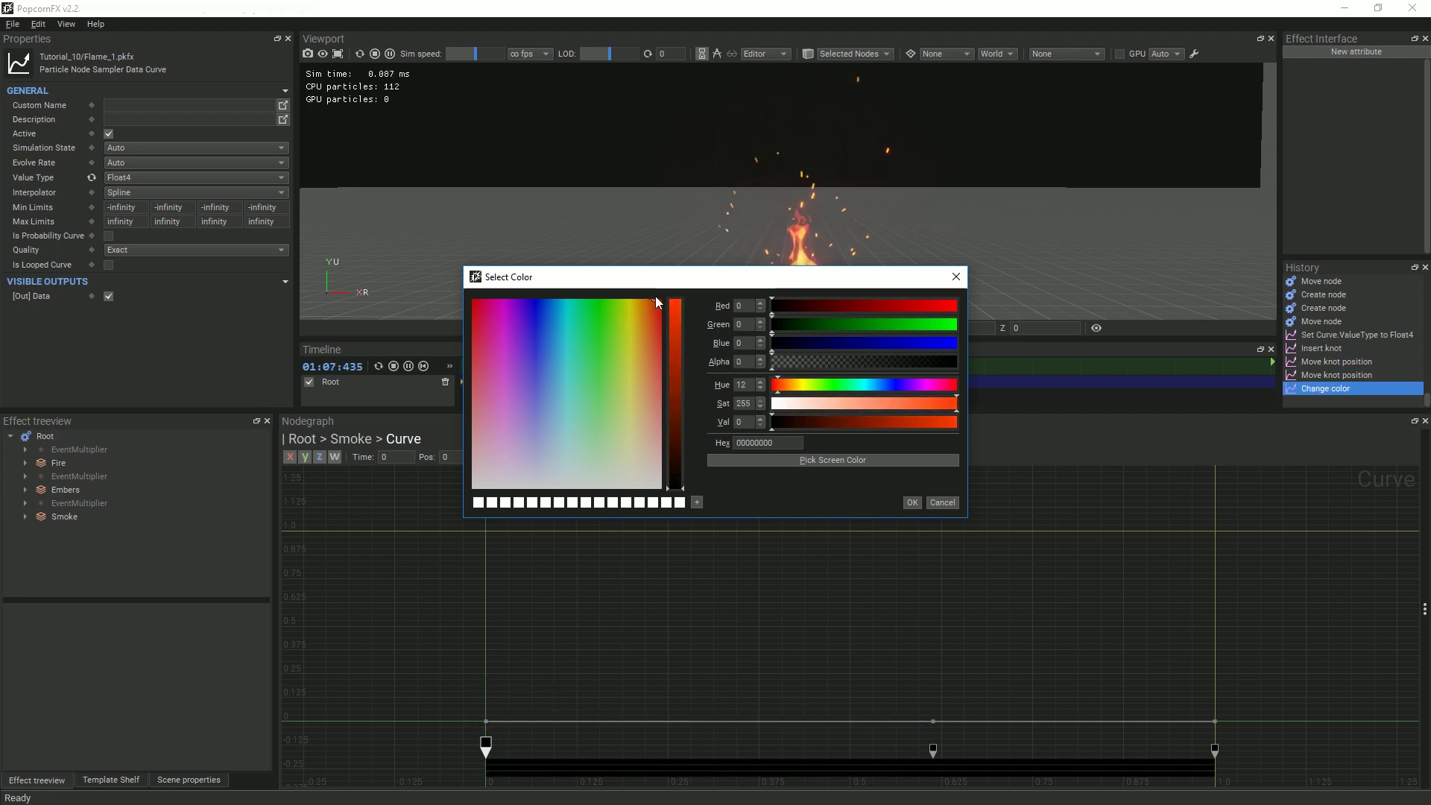
pyautogui.click(928, 404)
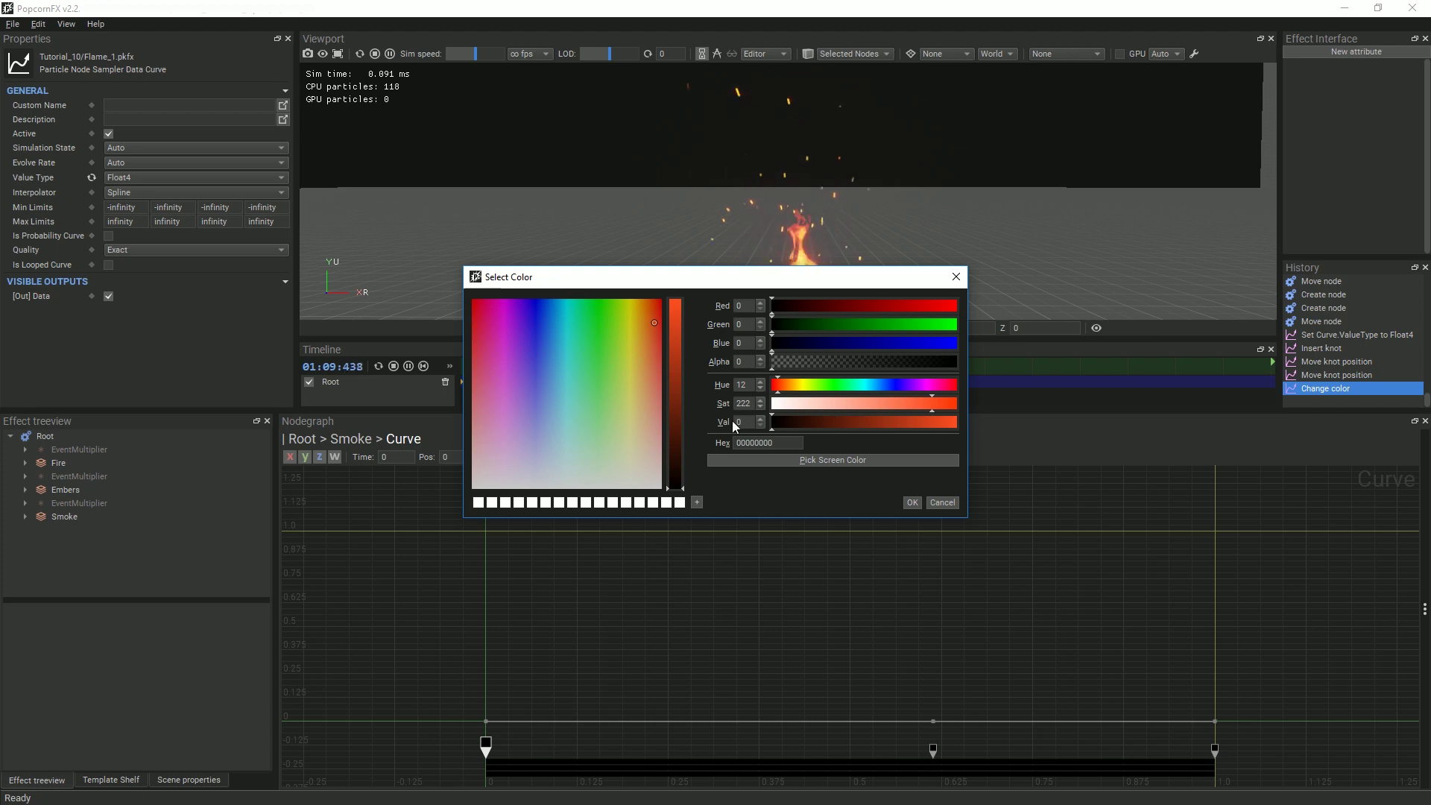
pyautogui.moveTo(676, 441); pyautogui.dragTo(672, 233)
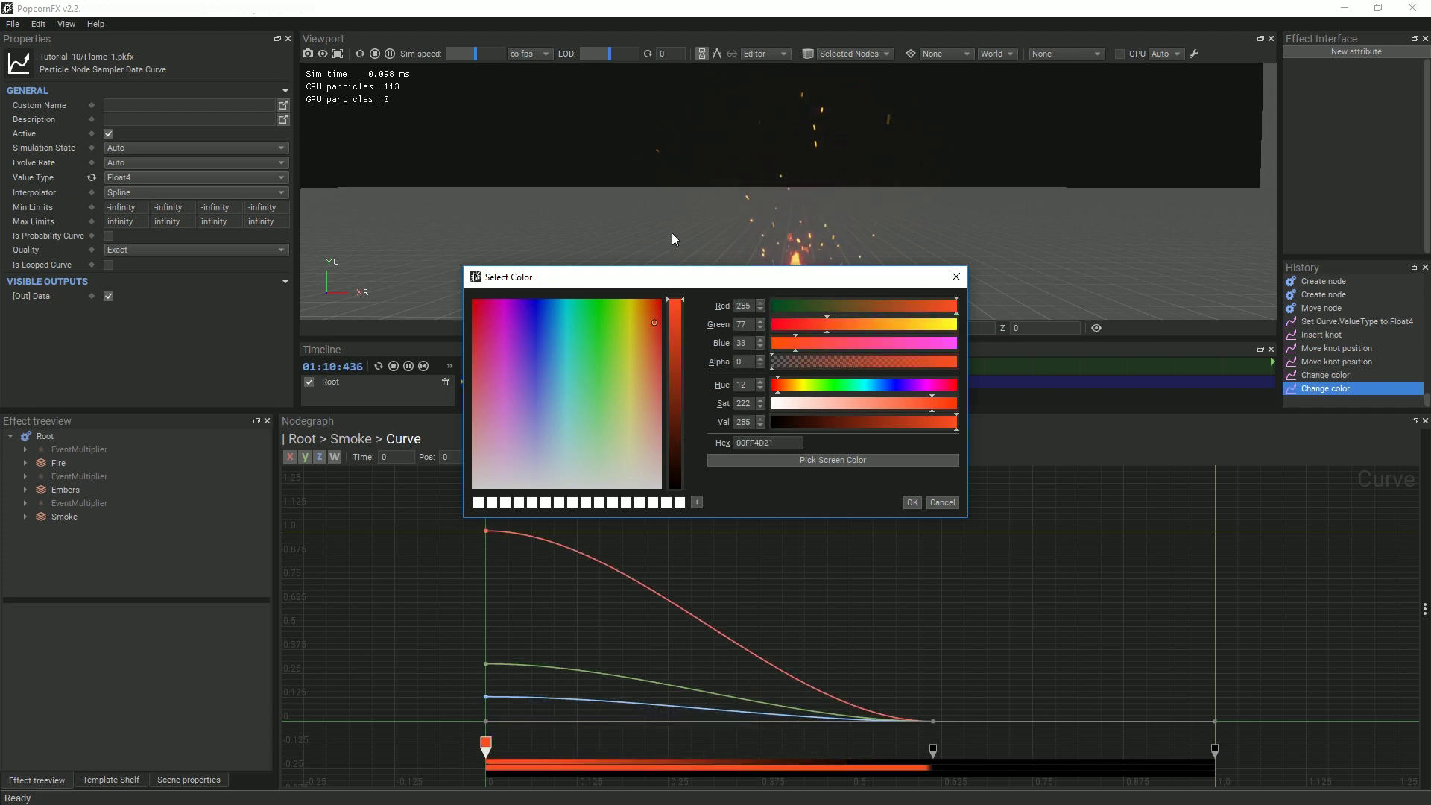
pyautogui.click(912, 502)
# Set the middle gradient stop to dark gray 101010 with alpha 160
pyautogui.doubleClick(932, 745)
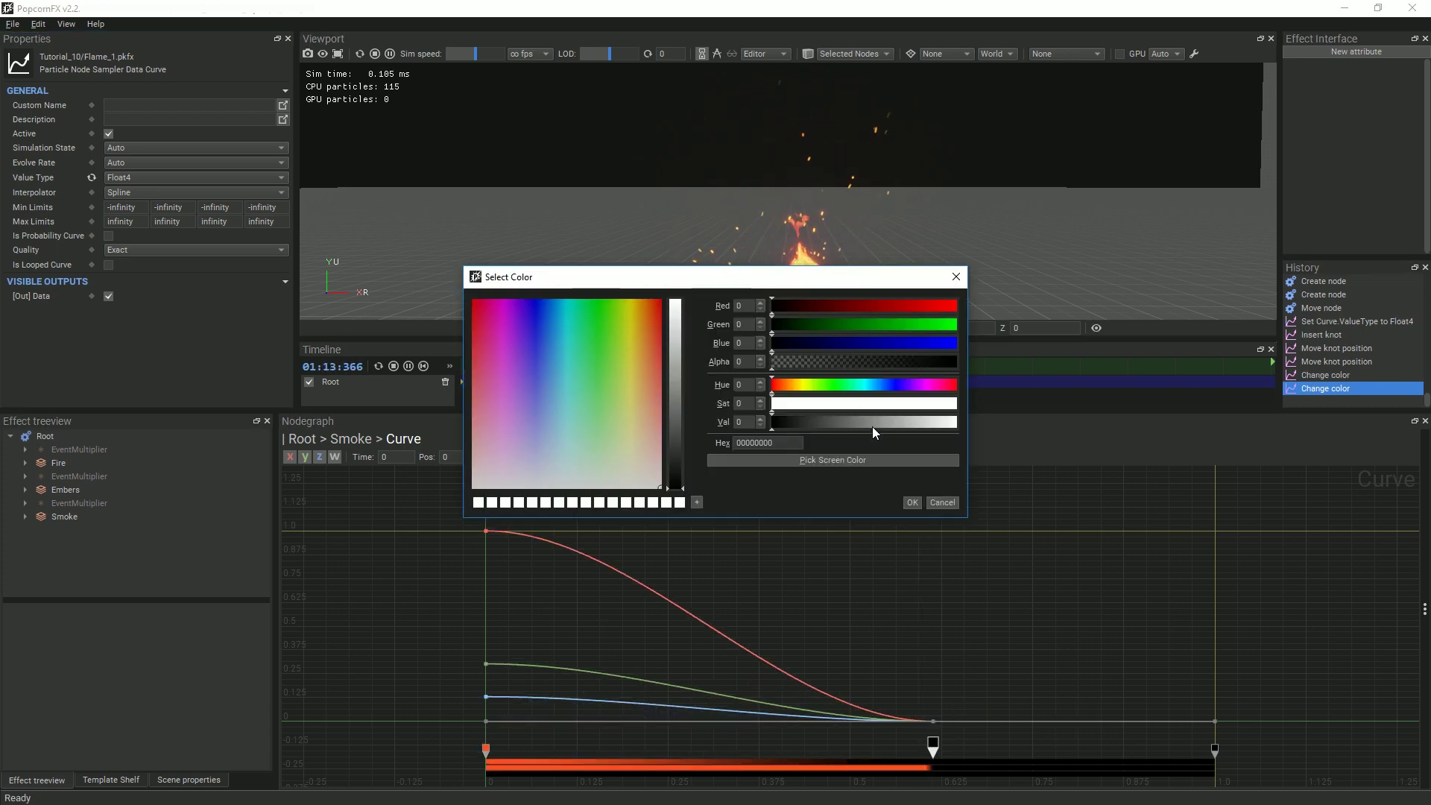
pyautogui.moveTo(827, 365); pyautogui.dragTo(887, 362)
pyautogui.click(782, 423)
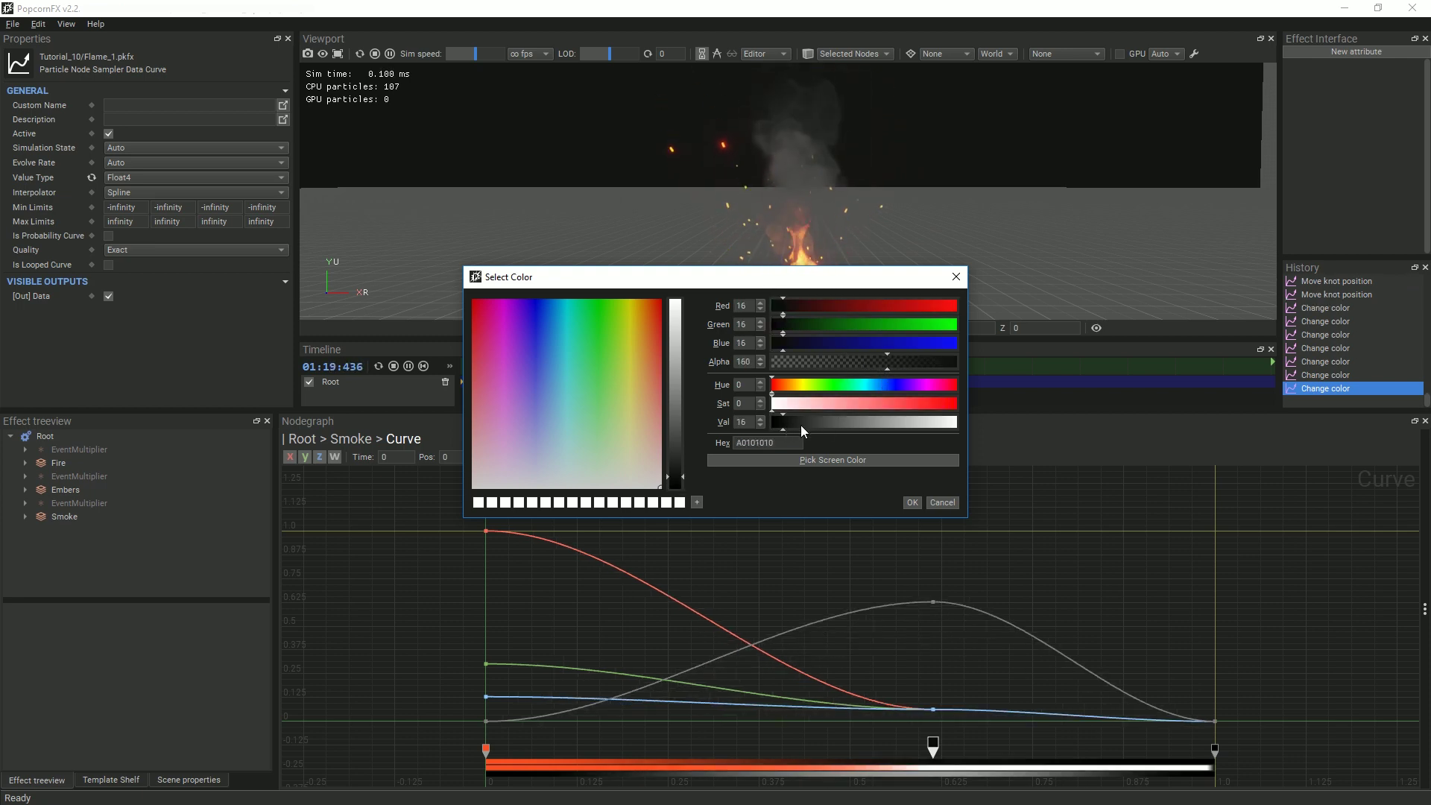
pyautogui.click(912, 503)
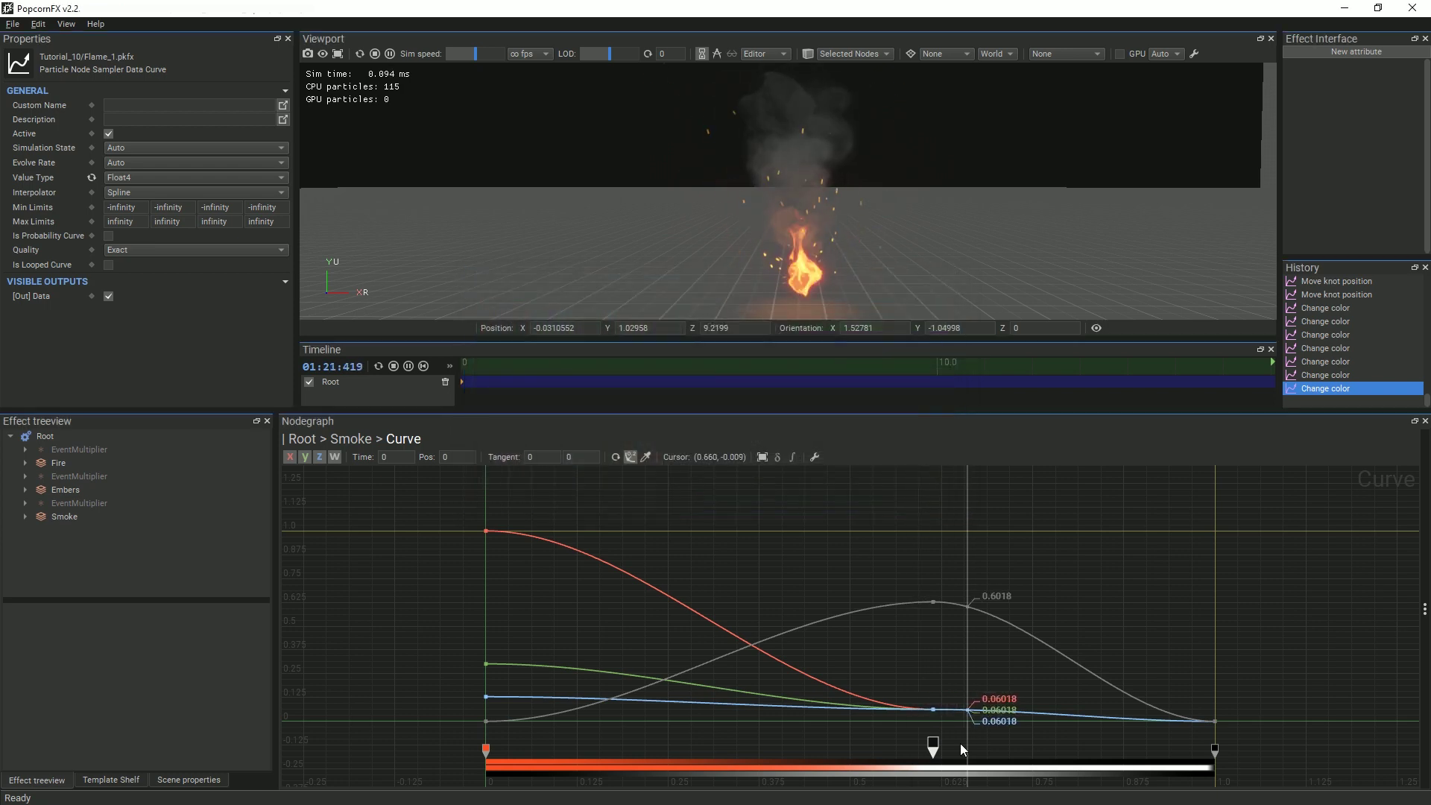
# Slide the dark gray stop to about 0.72, then pause and scrub the preview later
pyautogui.moveTo(933, 742); pyautogui.dragTo(969, 731)
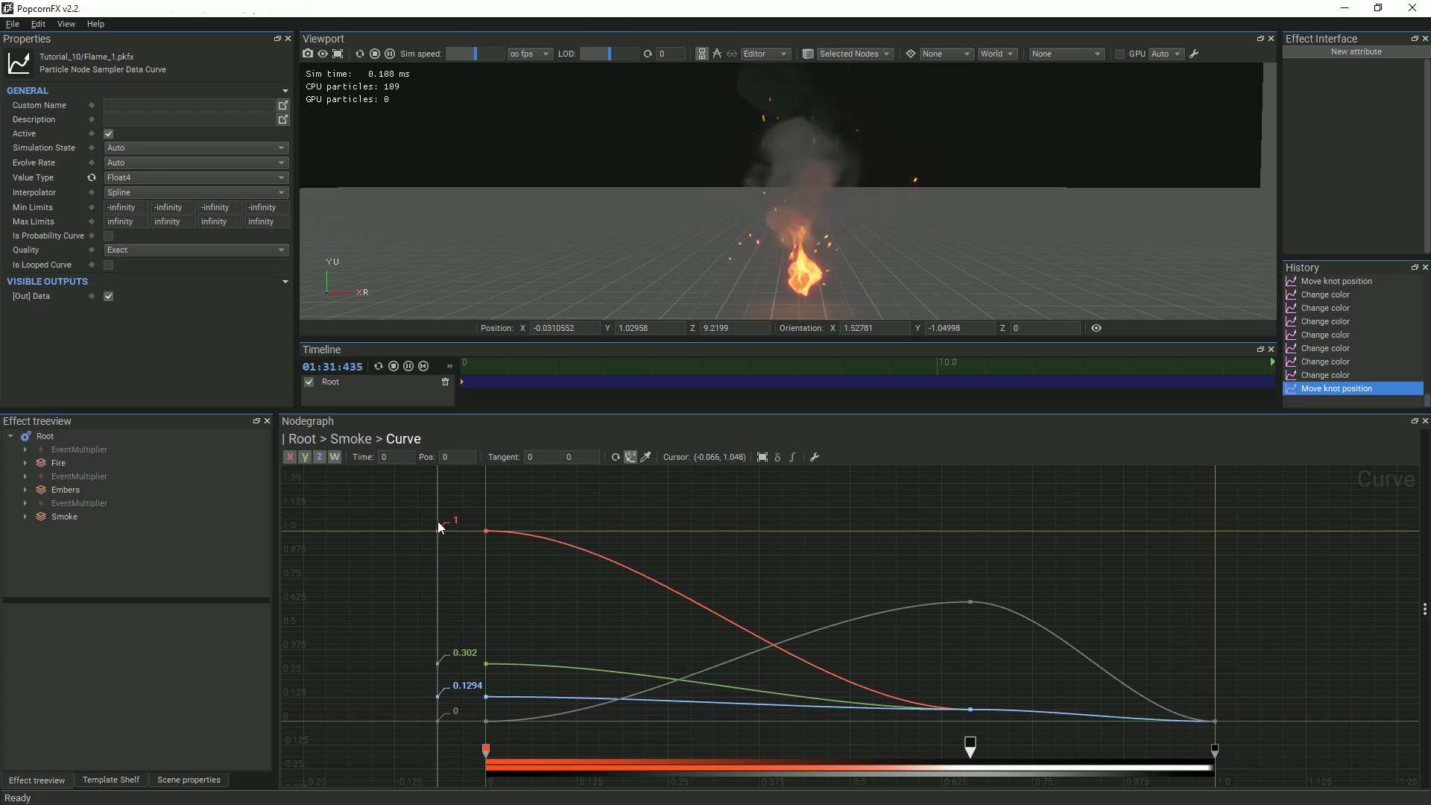
pyautogui.click(407, 366)
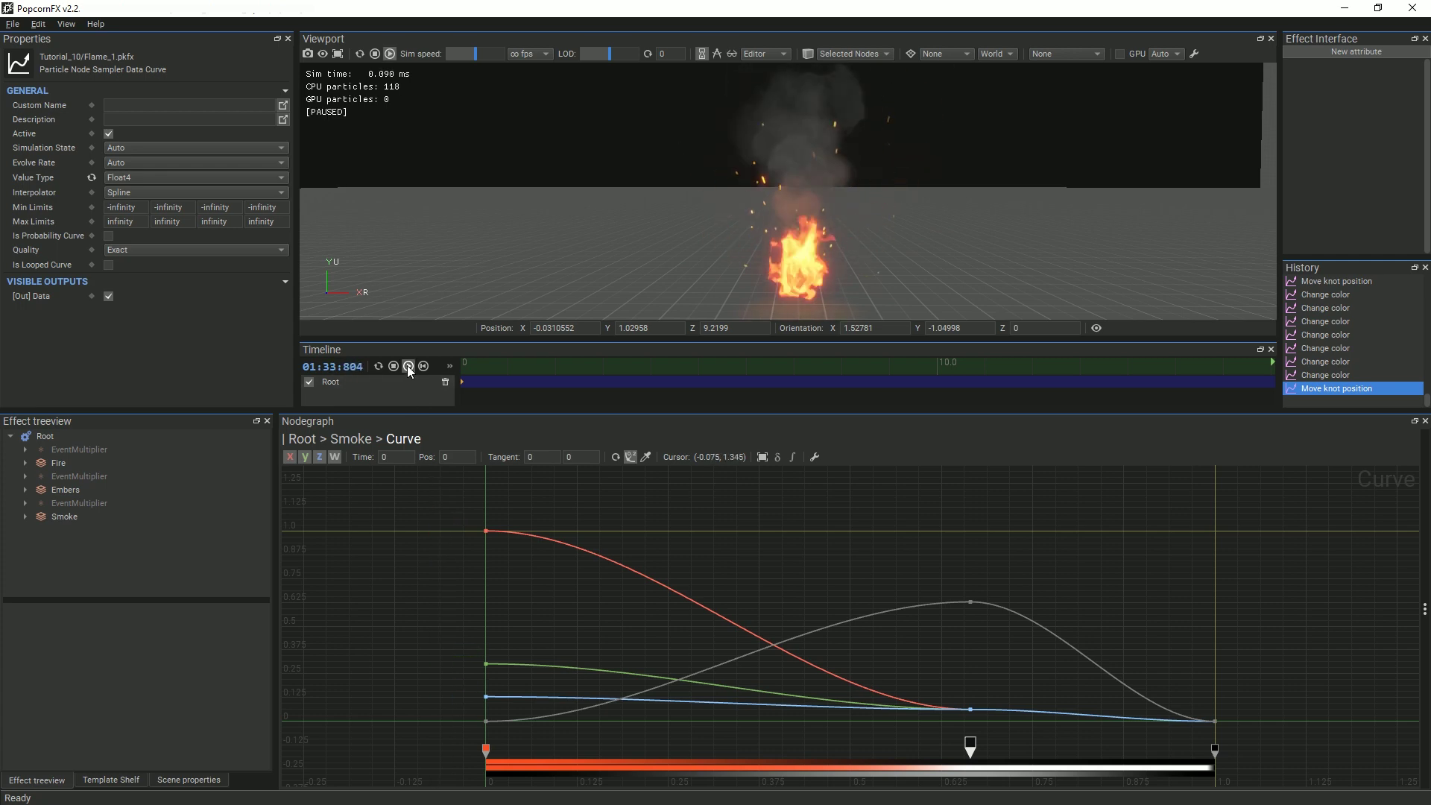
pyautogui.moveTo(520, 360); pyautogui.dragTo(682, 369)
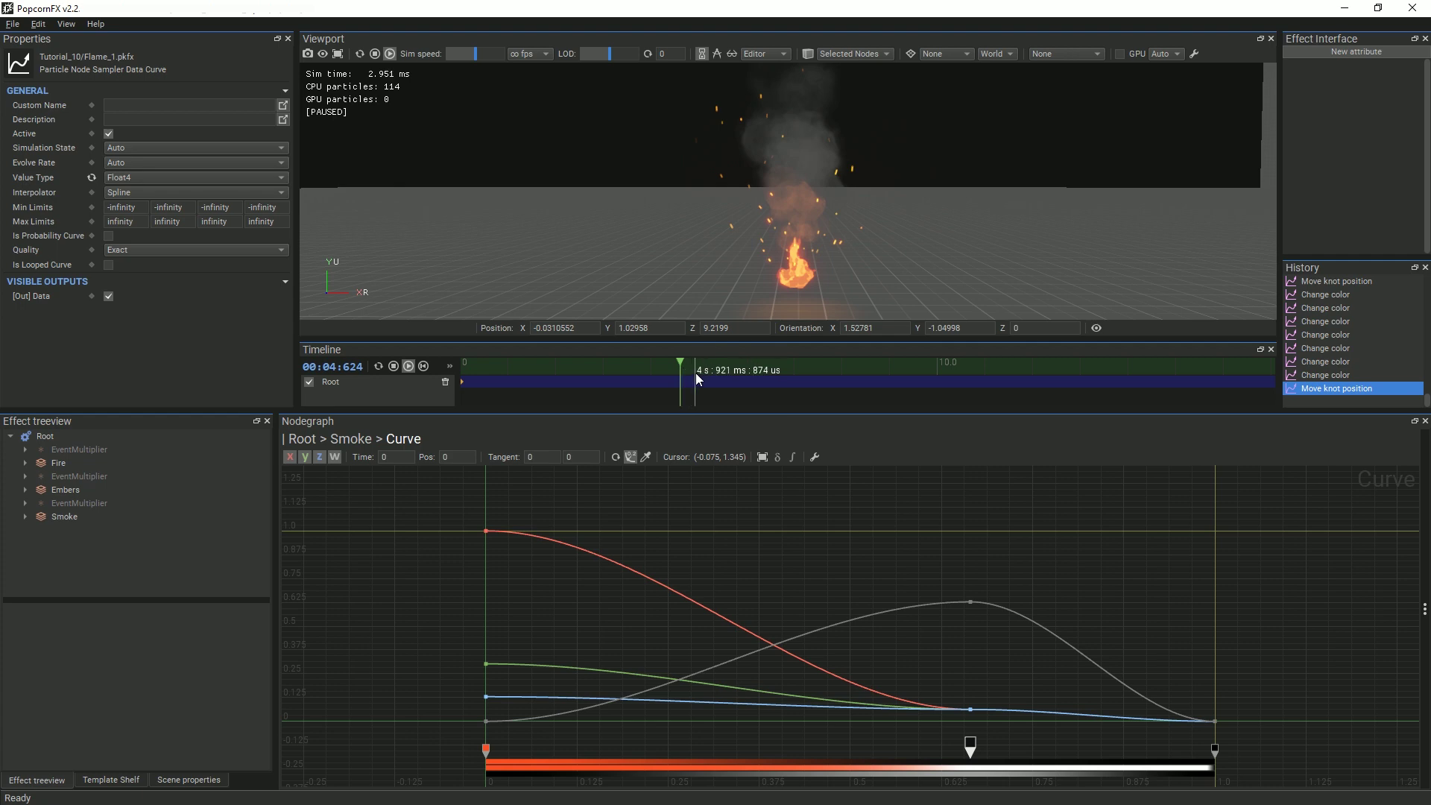
# Tick Force Determinism under Timeline in the Ctrl+P preferences and confirm with OK
pyautogui.click(39, 25)
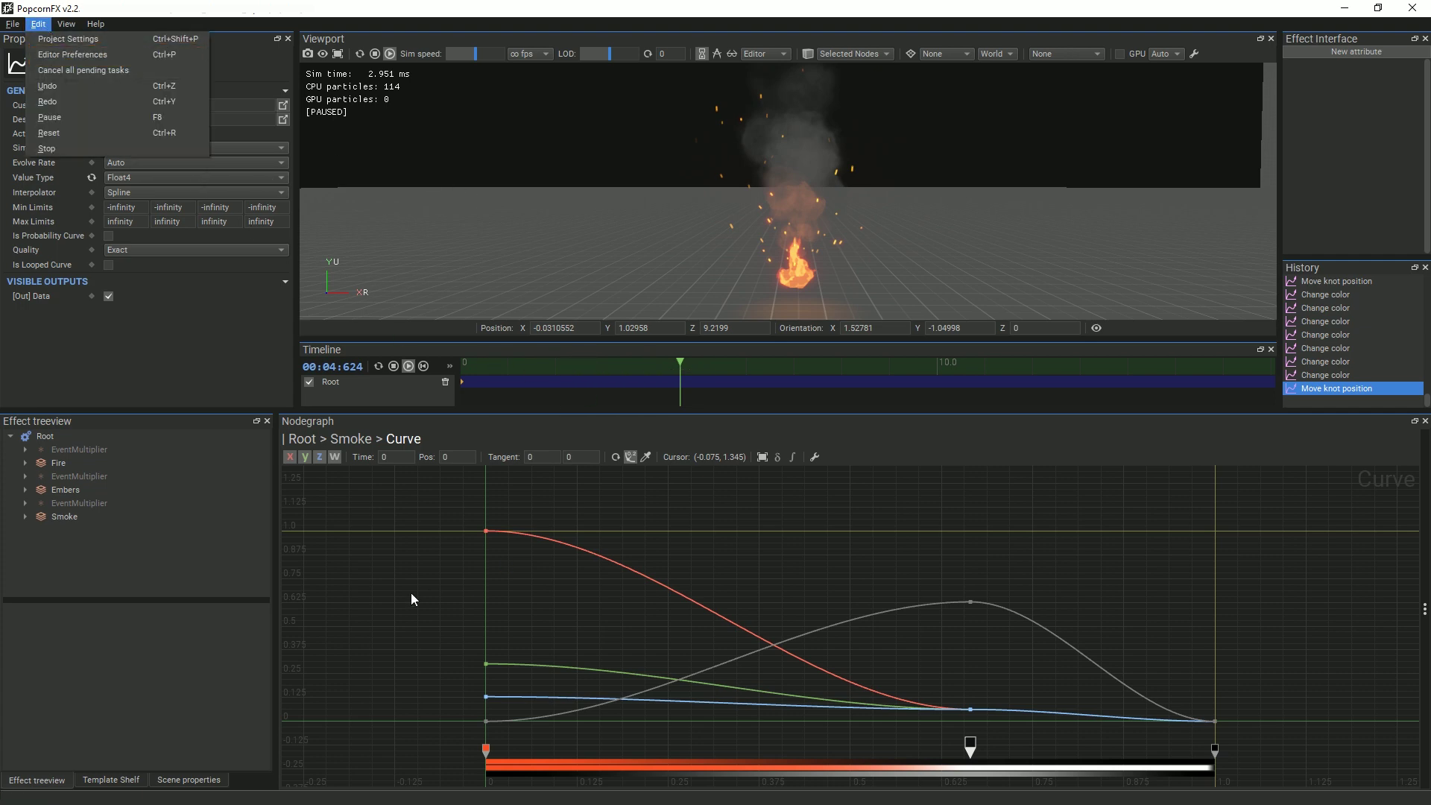
pyautogui.click(390, 597)
pyautogui.hotkey('ctrl', 'p')
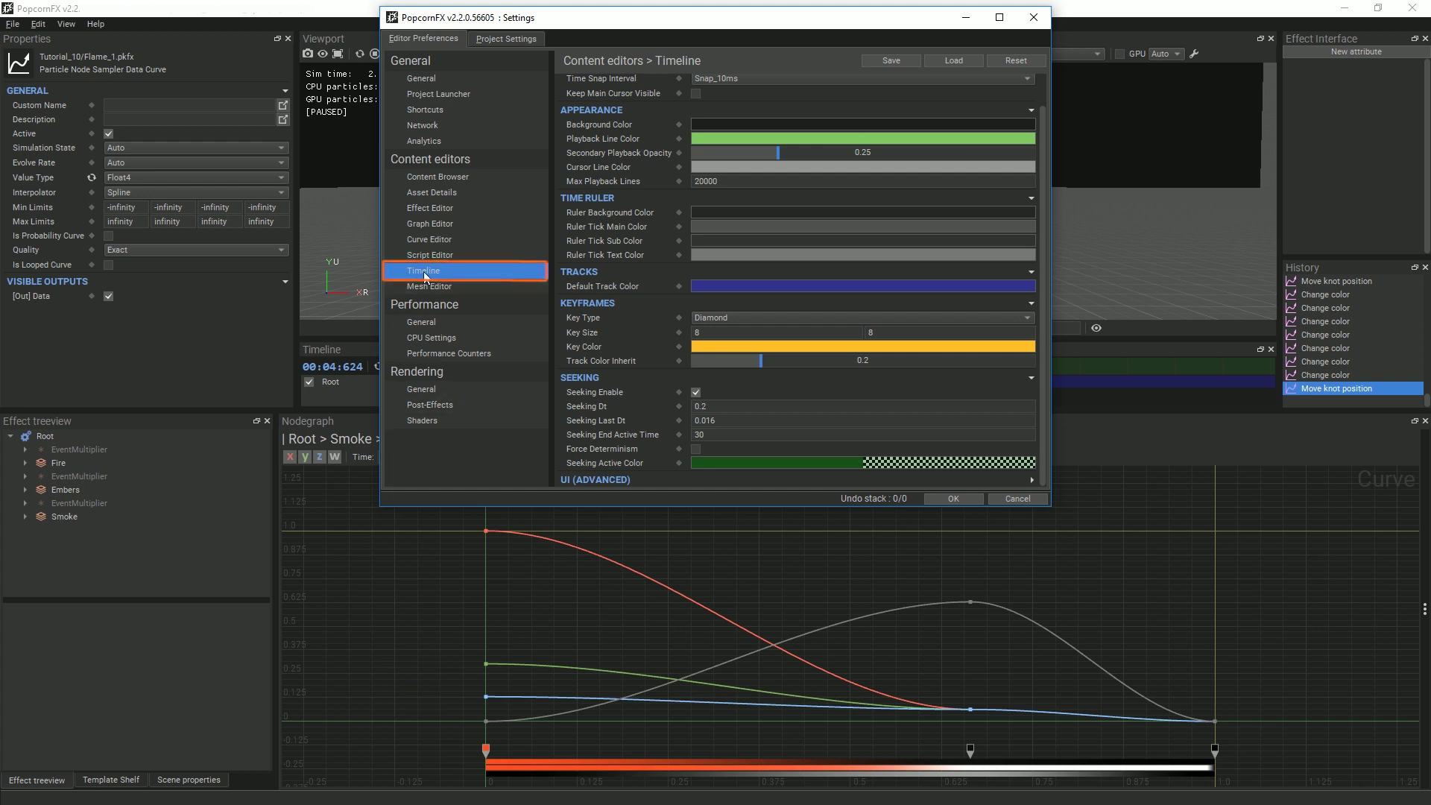
pyautogui.click(696, 448)
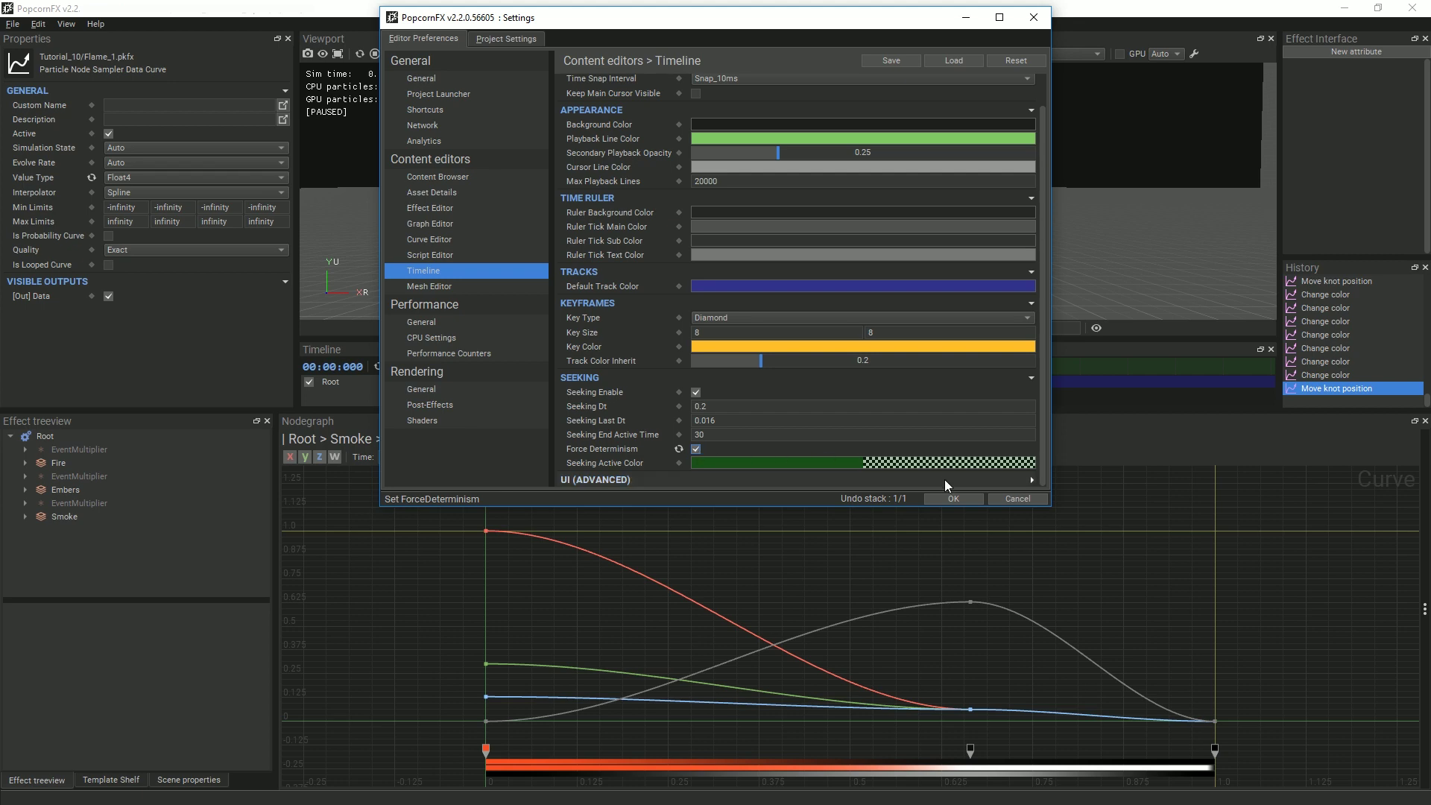
pyautogui.click(952, 497)
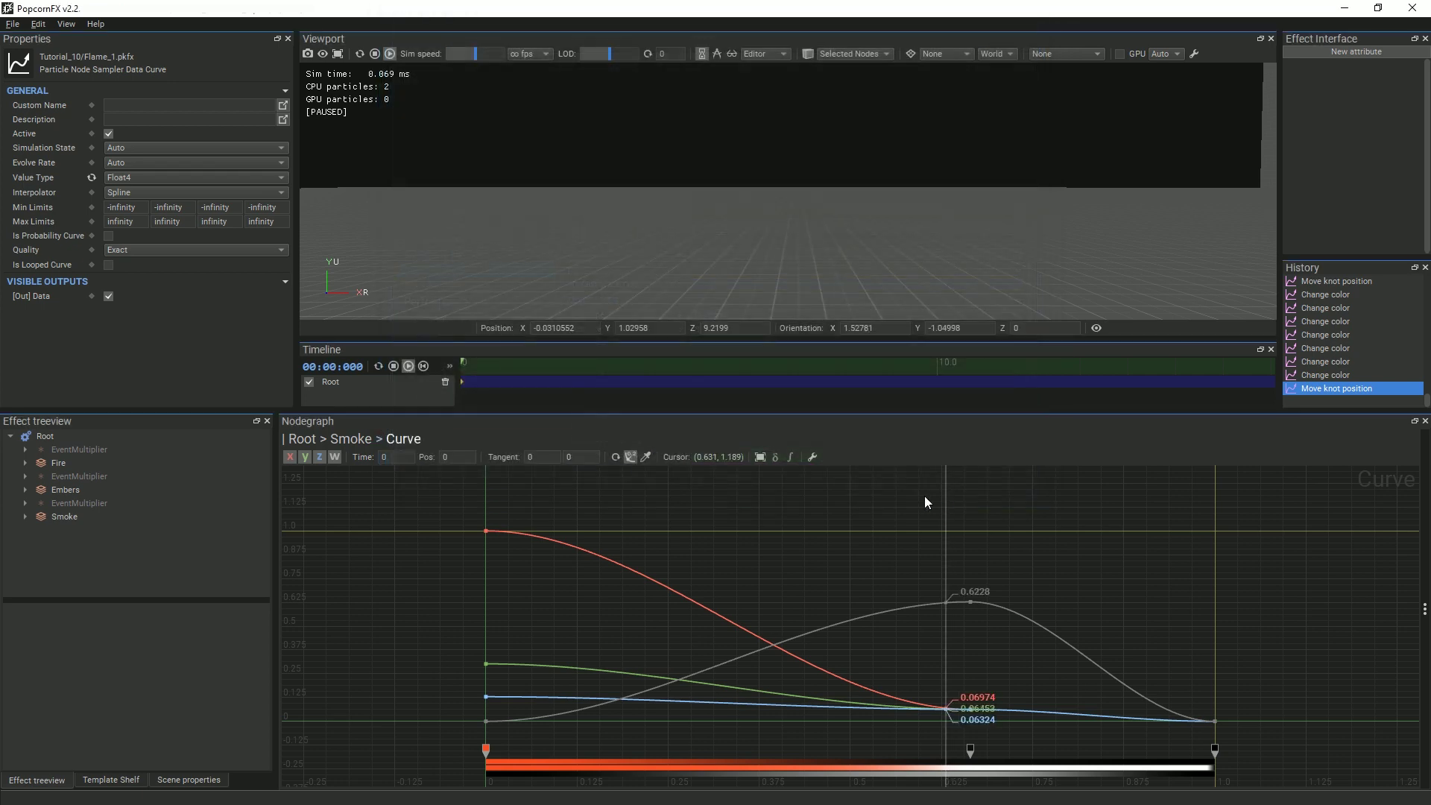
# Pause the preview near 1.9 s, shift the dark gray stop to about 0.74, and rewind to 0
pyautogui.click(378, 364)
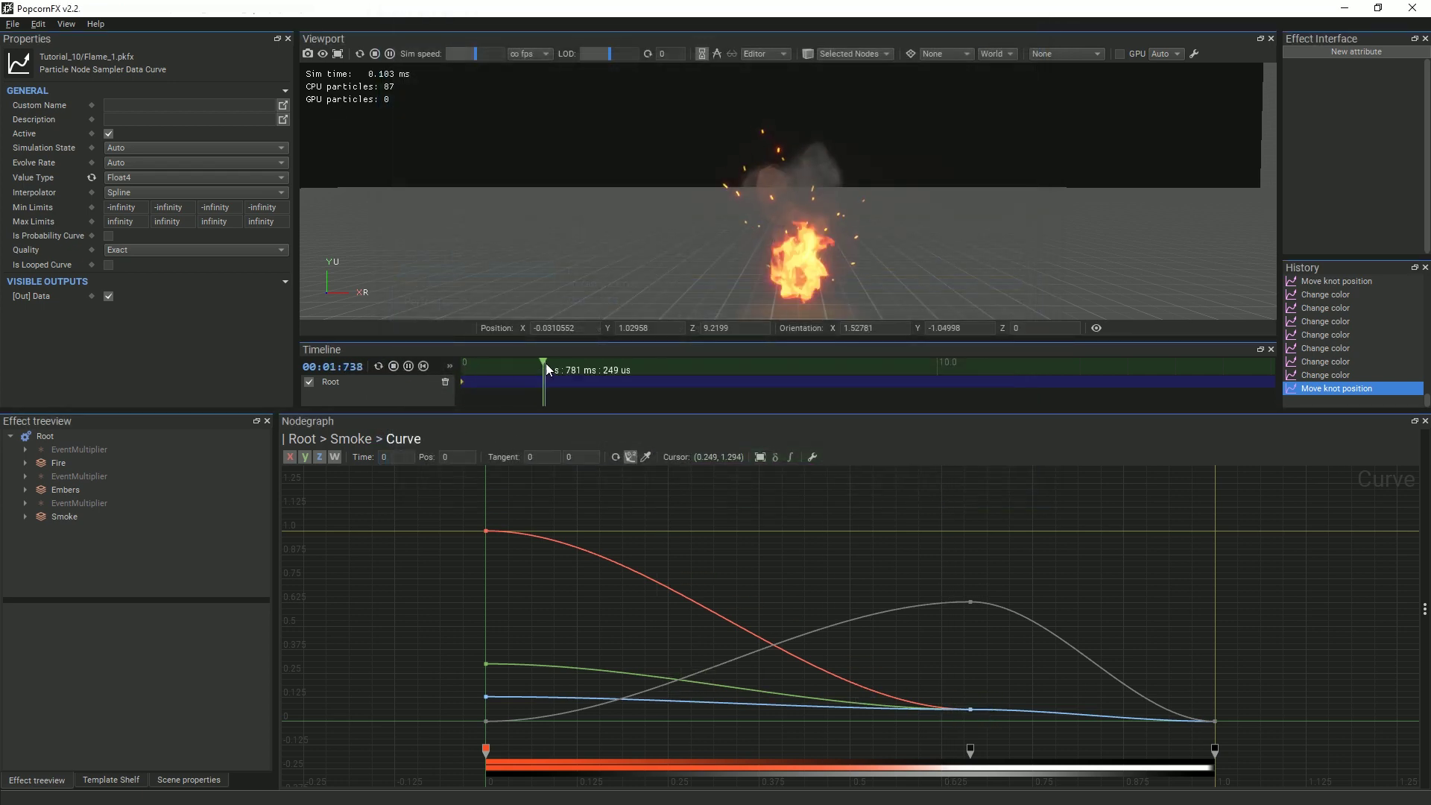
pyautogui.moveTo(545, 365); pyautogui.dragTo(587, 371)
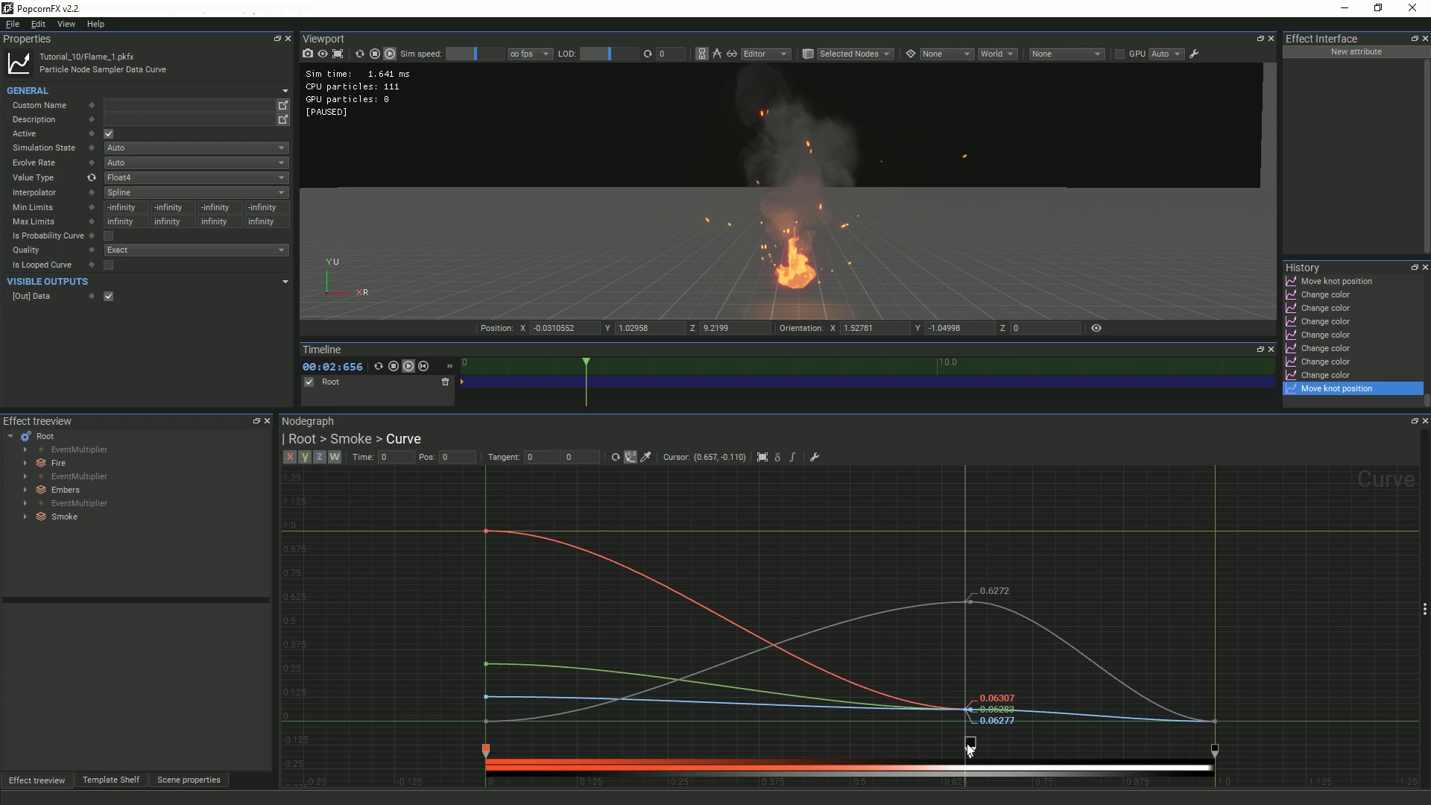
pyautogui.moveTo(969, 749)
pyautogui.mouseDown()
pyautogui.moveTo(752, 751)
pyautogui.moveTo(995, 749)
pyautogui.moveTo(1029, 728)
pyautogui.mouseUp()
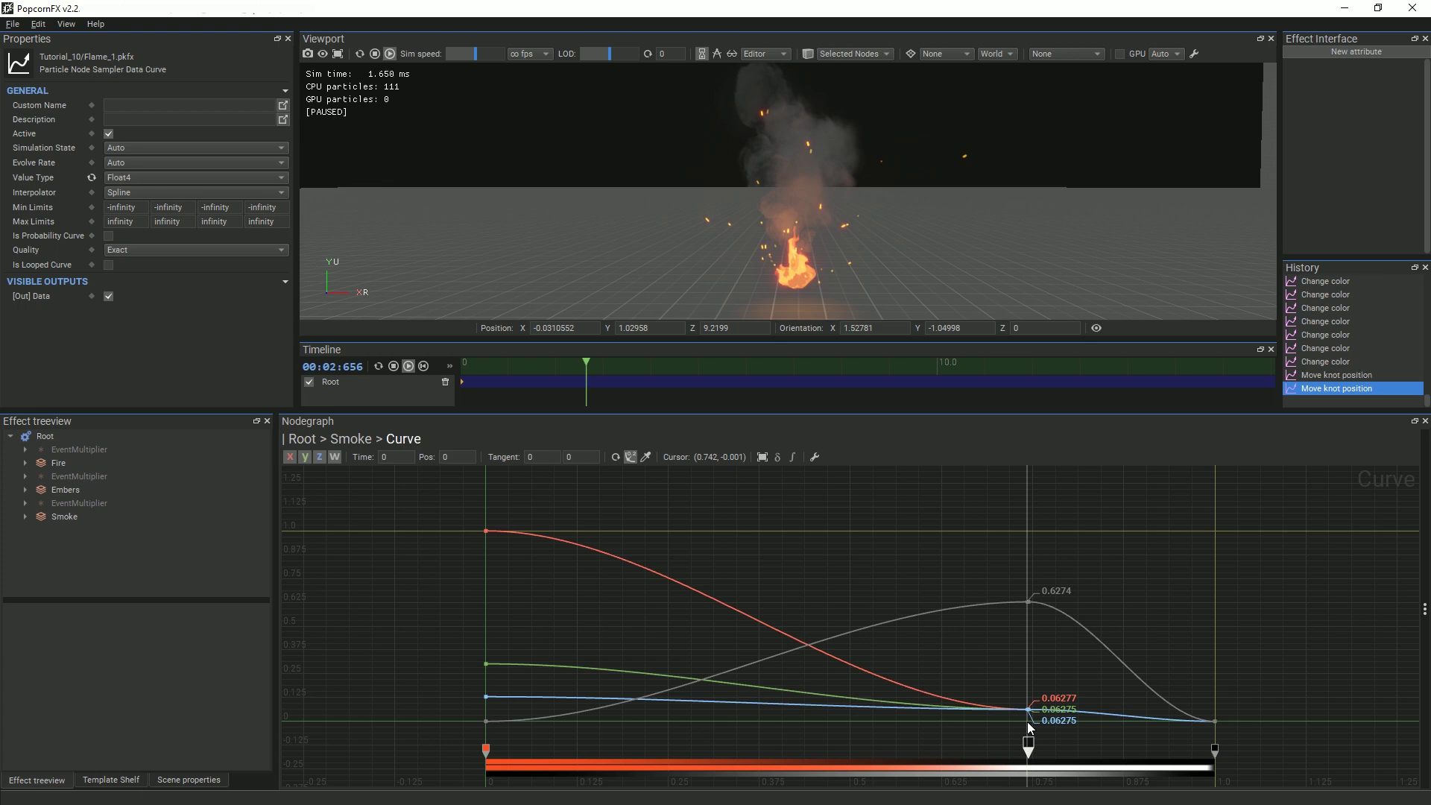
pyautogui.click(378, 366)
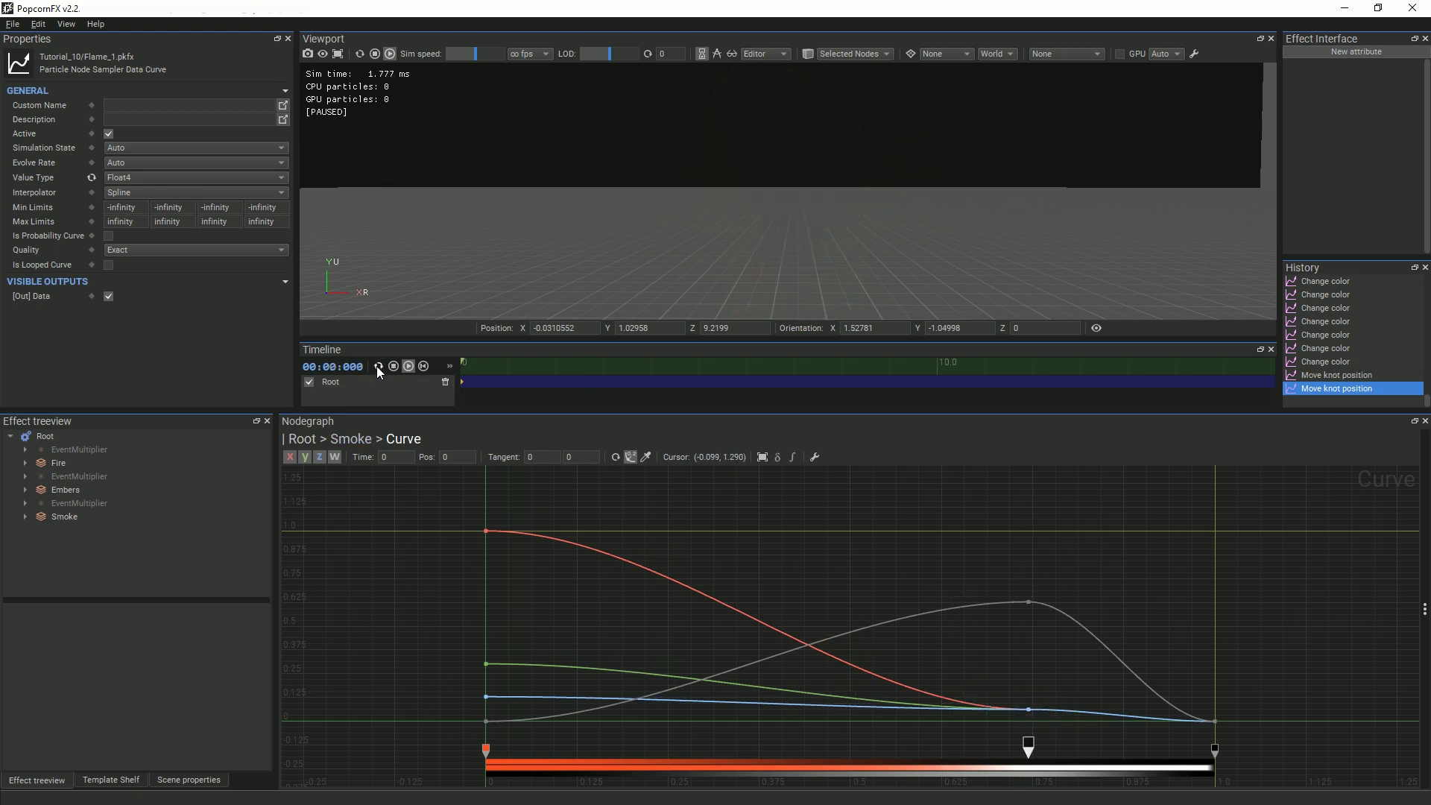
# Go up to the Root layer graph and play the combined fire, embers and smoke preview
pyautogui.click(309, 439)
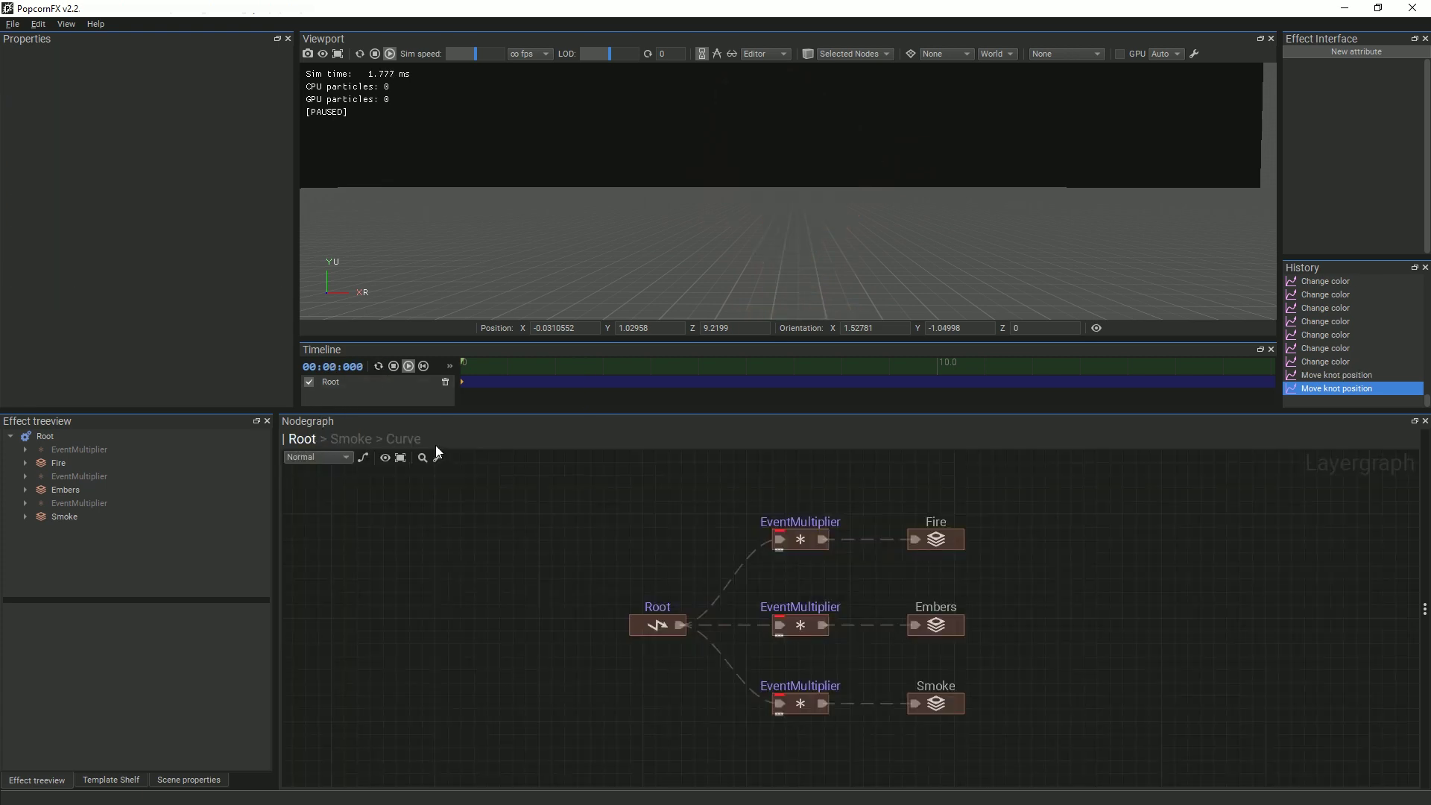
pyautogui.click(408, 366)
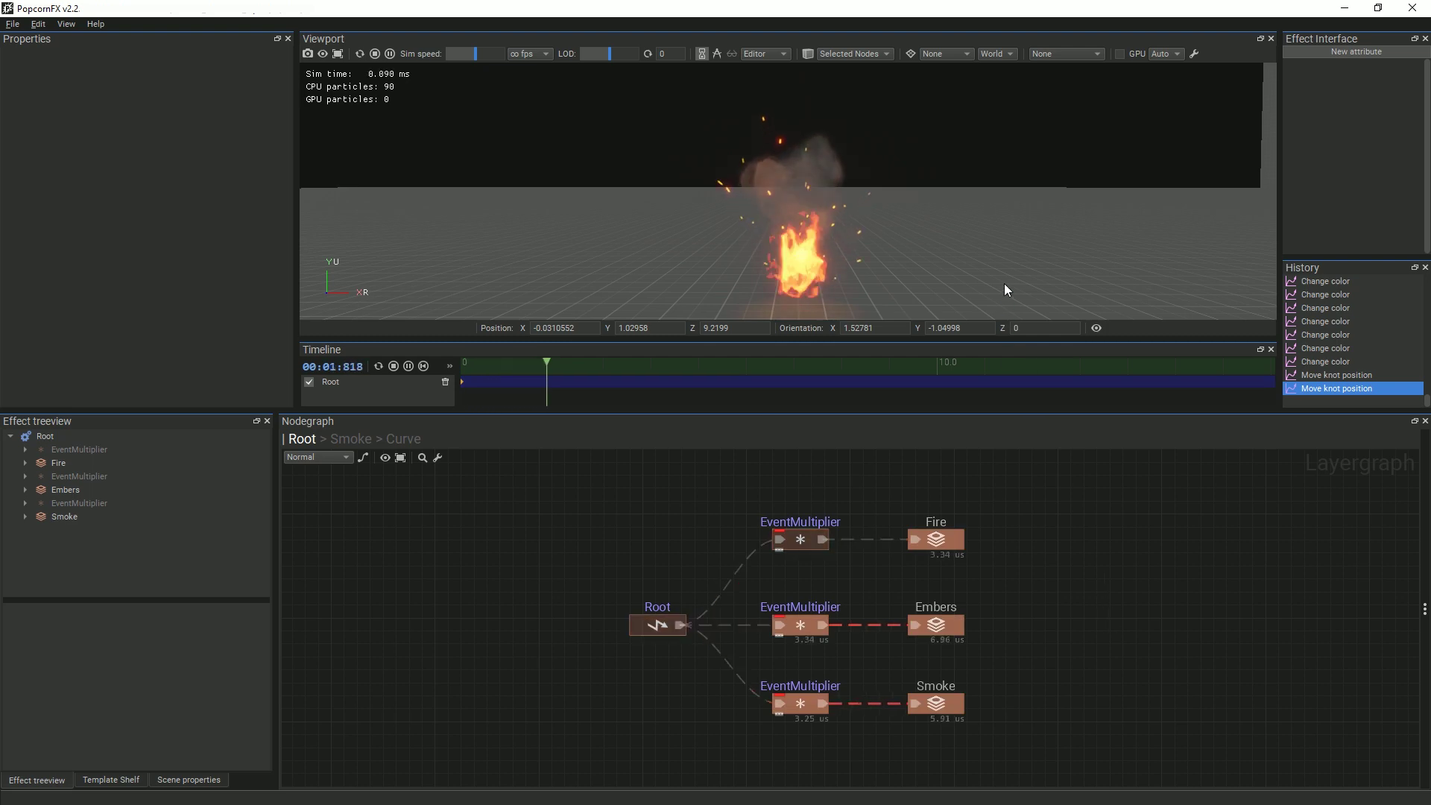